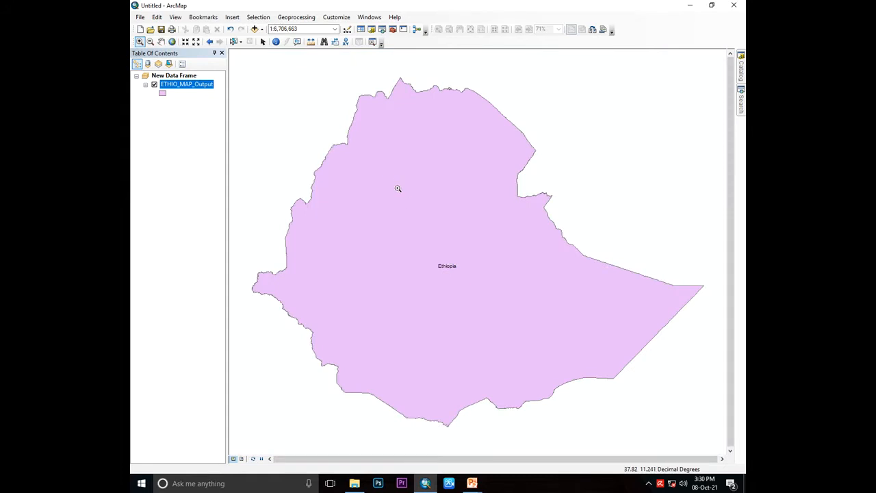
Add the ETHIO_REGIONES_Output.shp shapefile to the data frame.
{"action": "scroll", "coordinate": [382, 187], "scroll_direction": "up", "scroll_amount": 2}
{"action": "left_click", "coordinate": [255, 29]}
{"action": "left_click", "coordinate": [458, 191]}
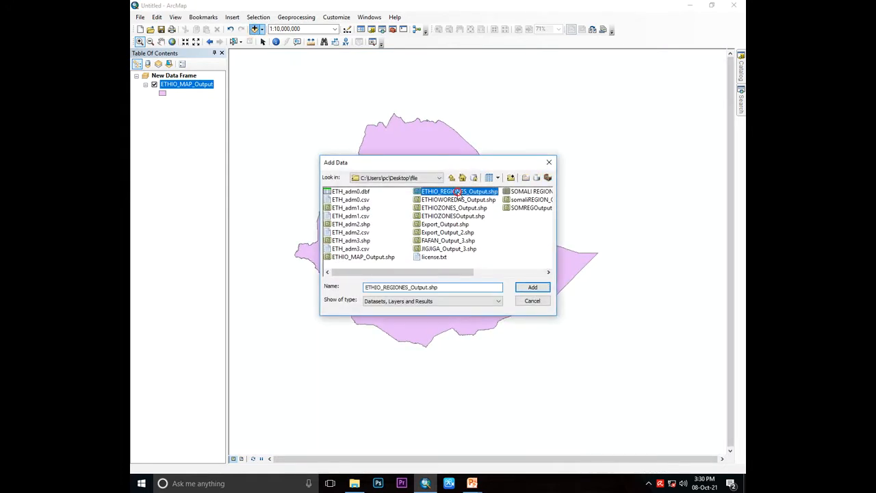
{"action": "left_click", "coordinate": [533, 287]}
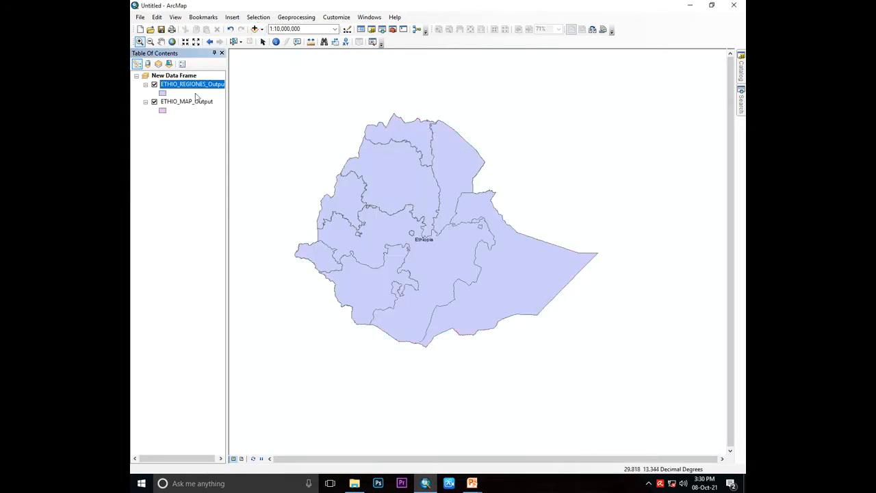
Select the Somali record in the attribute table of the ETHIO_REGIONES_Output layer and close the table.
{"action": "right_click", "coordinate": [173, 83]}
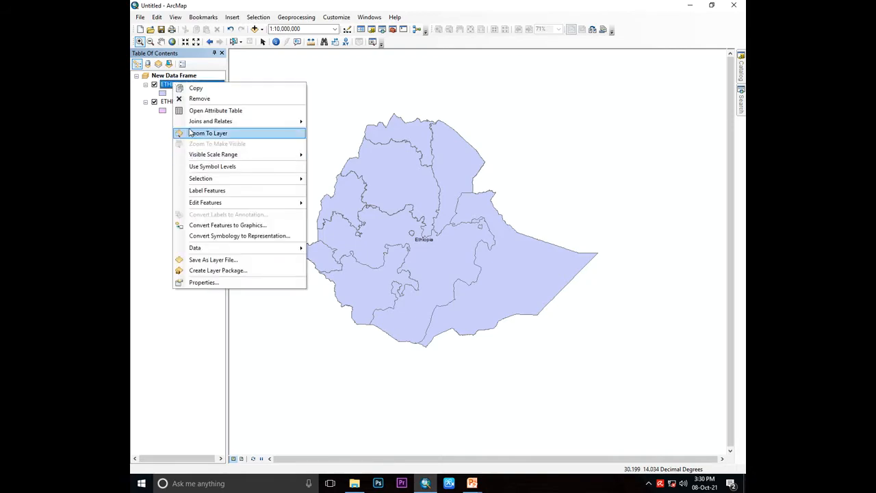
{"action": "left_click", "coordinate": [192, 113]}
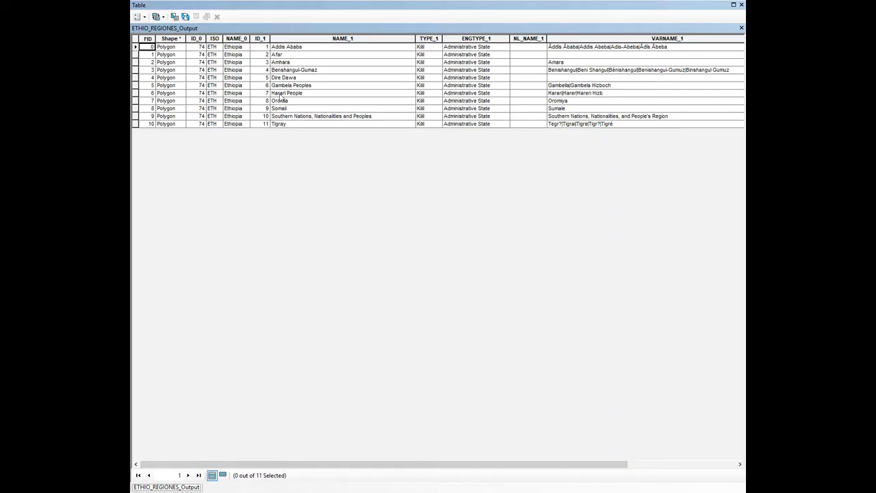
{"action": "left_click", "coordinate": [136, 109]}
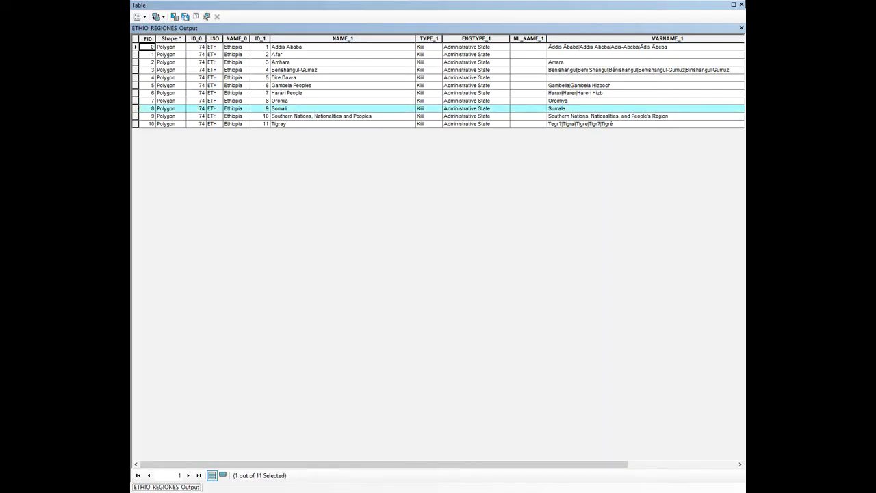
{"action": "left_click", "coordinate": [741, 27]}
{"action": "right_click", "coordinate": [189, 87]}
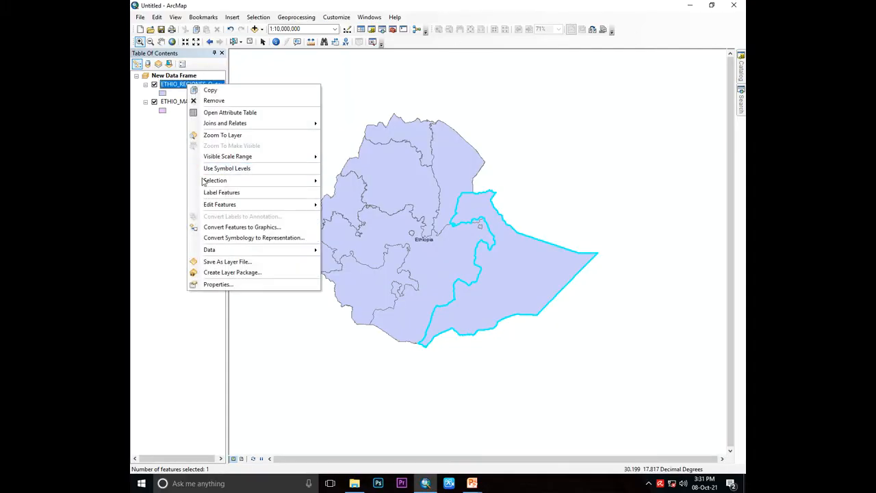
{"action": "left_click", "coordinate": [139, 144]}
{"action": "right_click", "coordinate": [174, 90]}
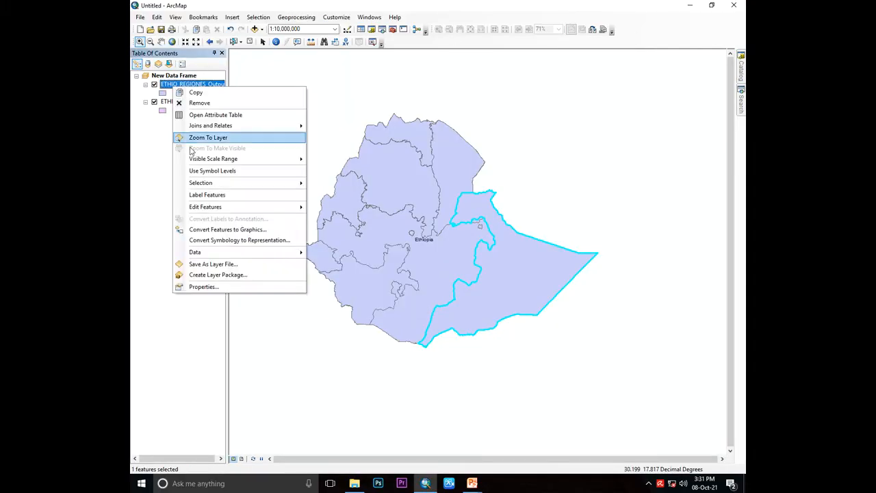
{"action": "mouse_move", "coordinate": [288, 252]}
{"action": "left_click", "coordinate": [139, 178]}
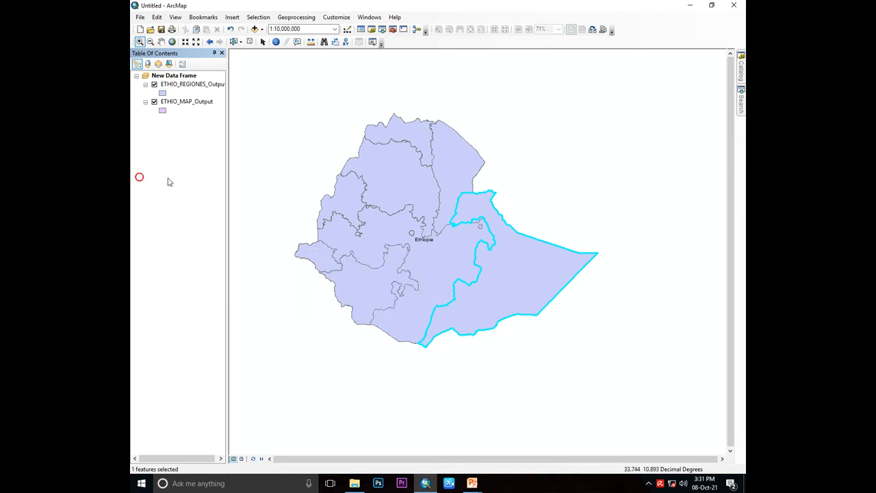
Export the selected Somali feature of ETHIO_REGIONES_Output to somaliREGION_Output.shp and add the exported data to the map as a layer.
{"action": "left_click", "coordinate": [185, 84]}
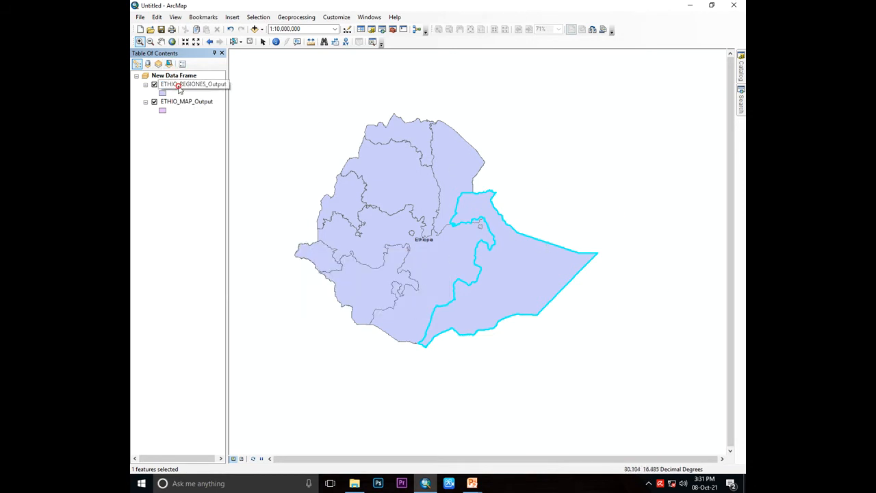
{"action": "right_click", "coordinate": [185, 84]}
{"action": "mouse_move", "coordinate": [221, 251]}
{"action": "left_click", "coordinate": [346, 263]}
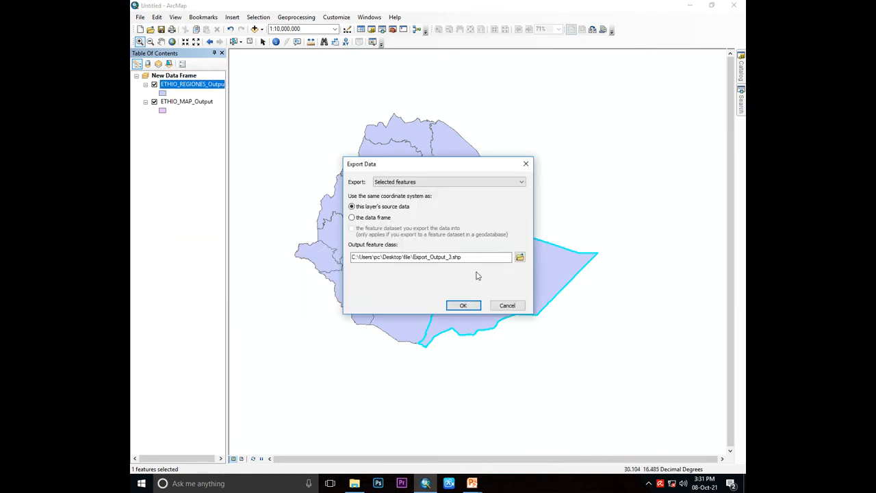
{"action": "left_click", "coordinate": [519, 256]}
{"action": "left_click", "coordinate": [436, 225]}
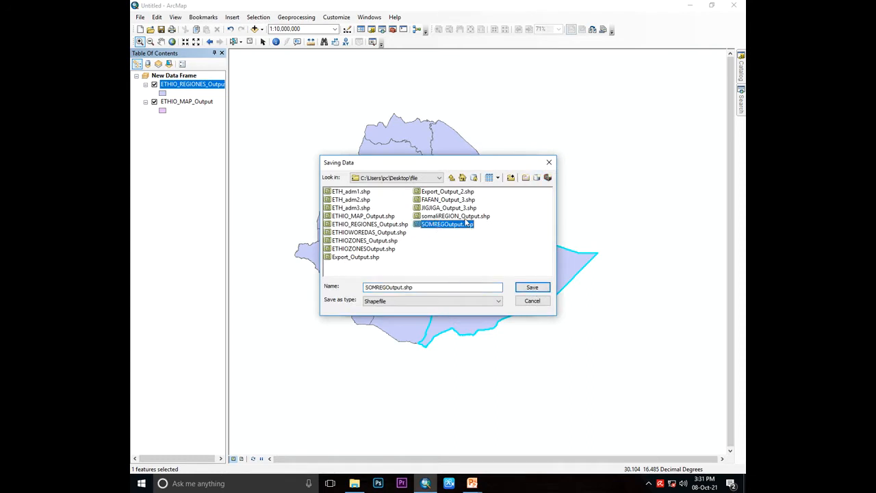
{"action": "left_click", "coordinate": [466, 216]}
{"action": "left_click", "coordinate": [532, 287]}
{"action": "left_click", "coordinate": [475, 277]}
{"action": "left_click", "coordinate": [464, 305]}
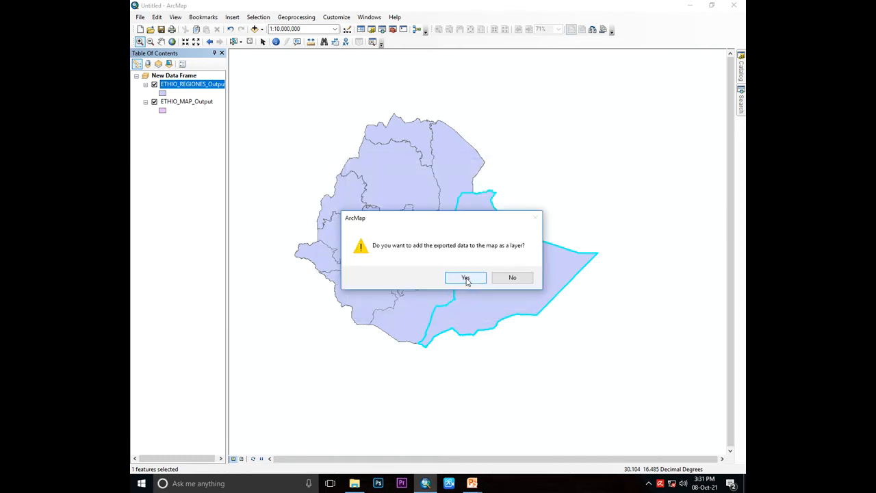
{"action": "left_click", "coordinate": [466, 279]}
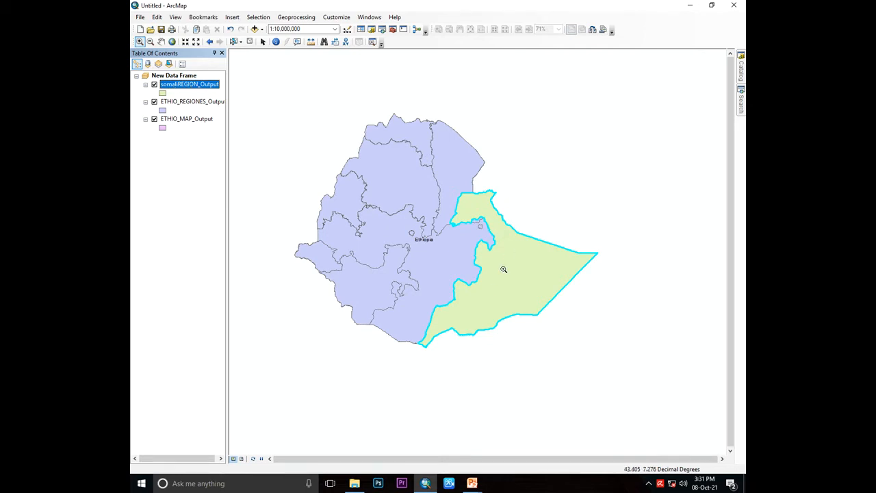
Remove the ETHIO_REGIONES_Output layer from the data frame.
{"action": "left_click", "coordinate": [178, 103]}
{"action": "right_click", "coordinate": [176, 103]}
{"action": "left_click", "coordinate": [199, 119]}
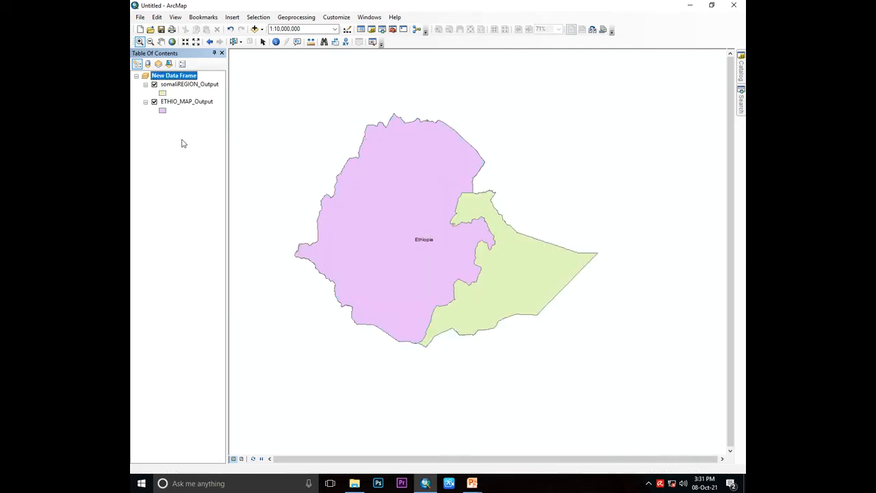
Set the label field of the somaliREGION_Output layer to NAME_1 in its layer properties.
{"action": "left_click", "coordinate": [163, 44]}
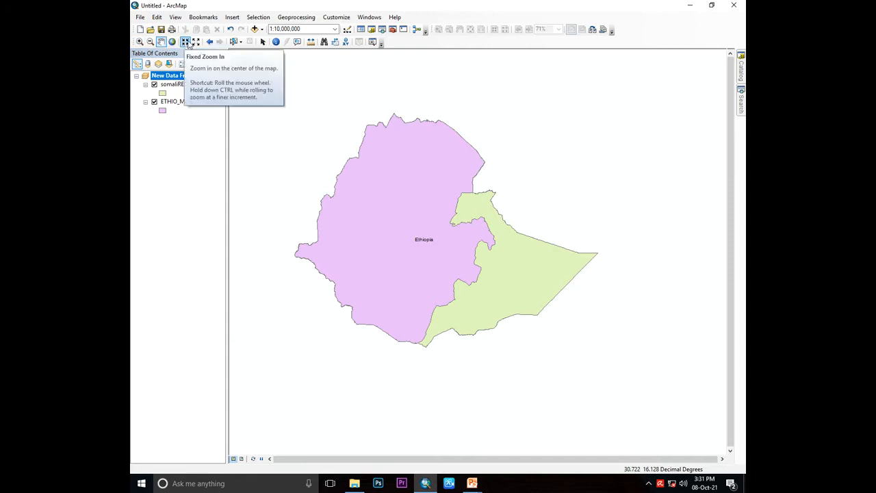
{"action": "left_click", "coordinate": [196, 42]}
{"action": "left_click_drag", "start_coordinate": [470, 250], "coordinate": [417, 198]}
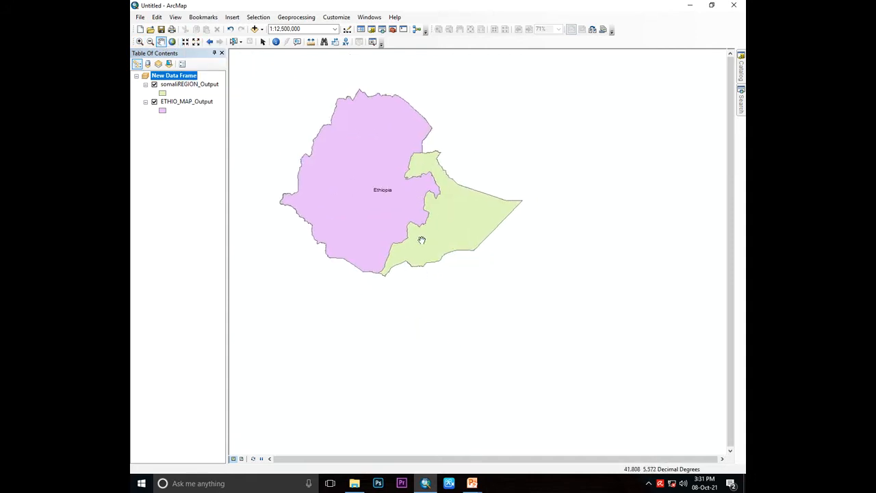
{"action": "right_click", "coordinate": [180, 84]}
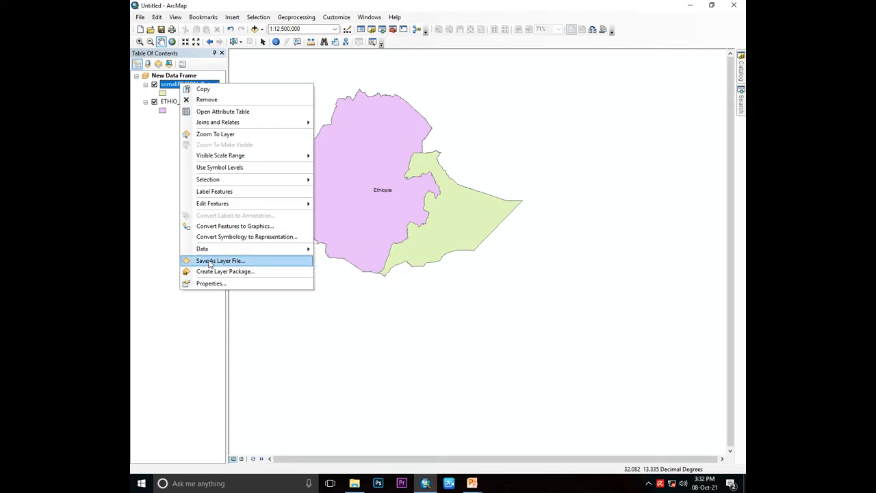
{"action": "left_click", "coordinate": [210, 283]}
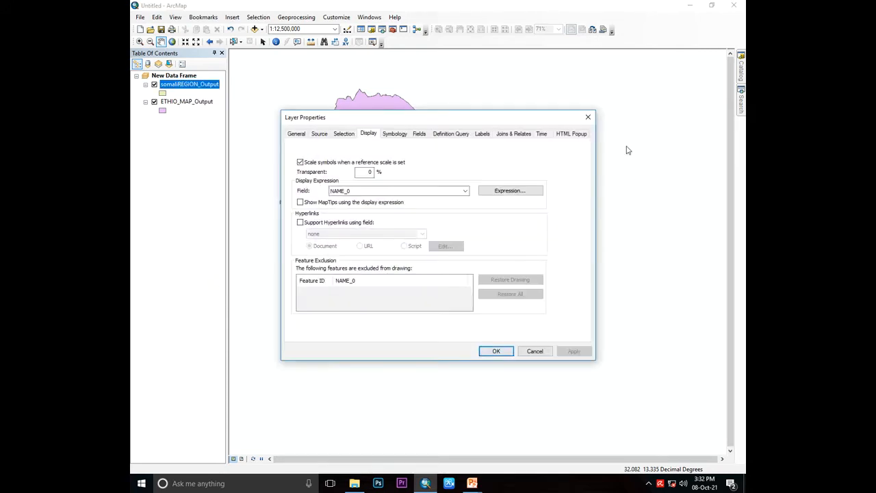
{"action": "left_click", "coordinate": [482, 133]}
{"action": "left_click", "coordinate": [434, 210]}
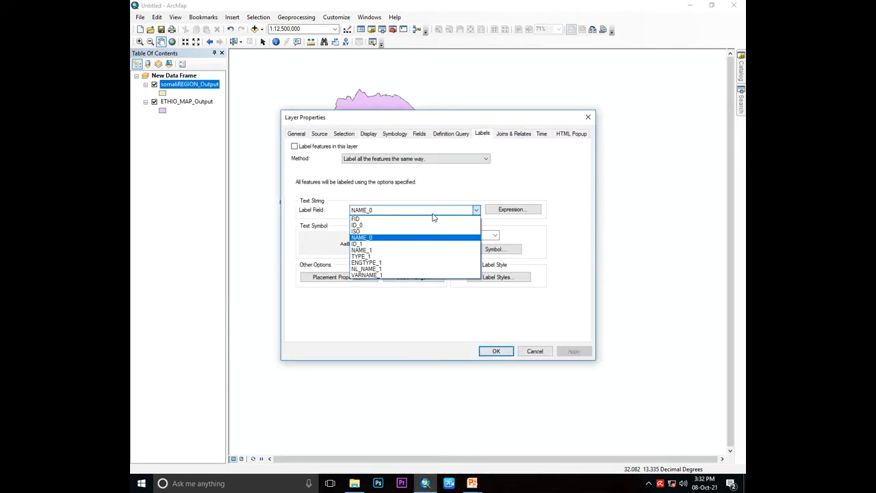
{"action": "left_click", "coordinate": [427, 250]}
Set the layer's display expression field to NAME_1 and apply the layer properties.
{"action": "left_click", "coordinate": [369, 133]}
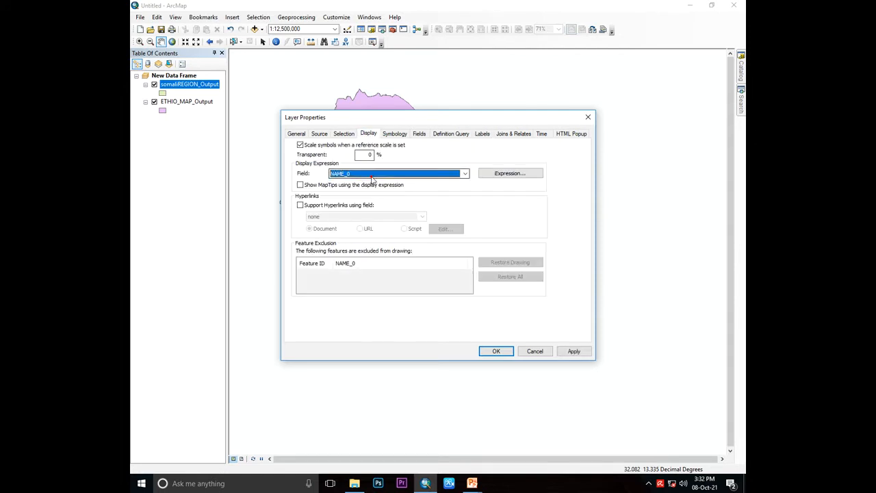
{"action": "left_click", "coordinate": [373, 175]}
{"action": "left_click", "coordinate": [371, 215]}
{"action": "left_click", "coordinate": [574, 351]}
{"action": "left_click", "coordinate": [497, 350]}
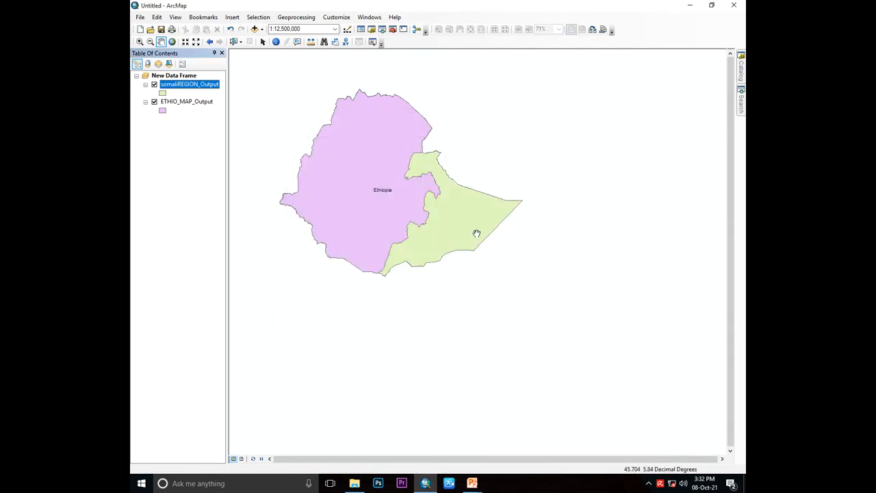
Turn on feature labels for the somaliREGION_Output layer.
{"action": "right_click", "coordinate": [180, 91]}
{"action": "mouse_move", "coordinate": [198, 163]}
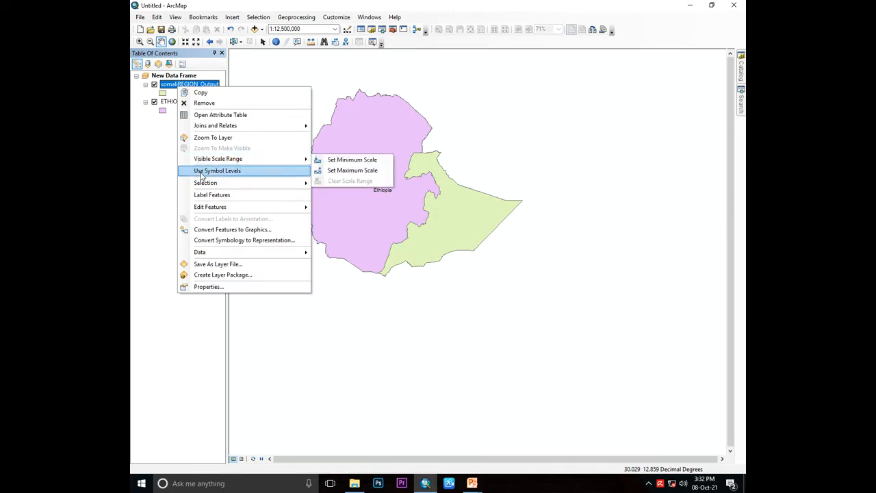
{"action": "left_click", "coordinate": [206, 194]}
{"action": "scroll", "coordinate": [376, 196], "scroll_direction": "down", "scroll_amount": 1}
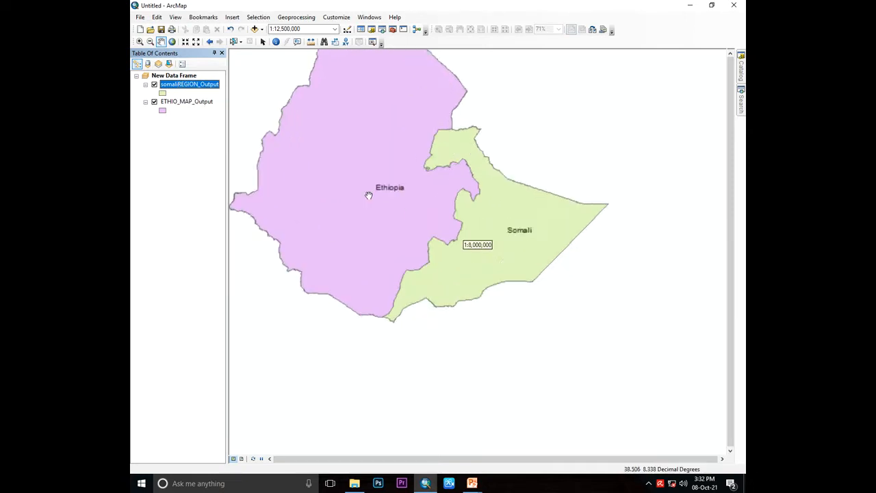
{"action": "scroll", "coordinate": [369, 195], "scroll_direction": "up", "scroll_amount": 2}
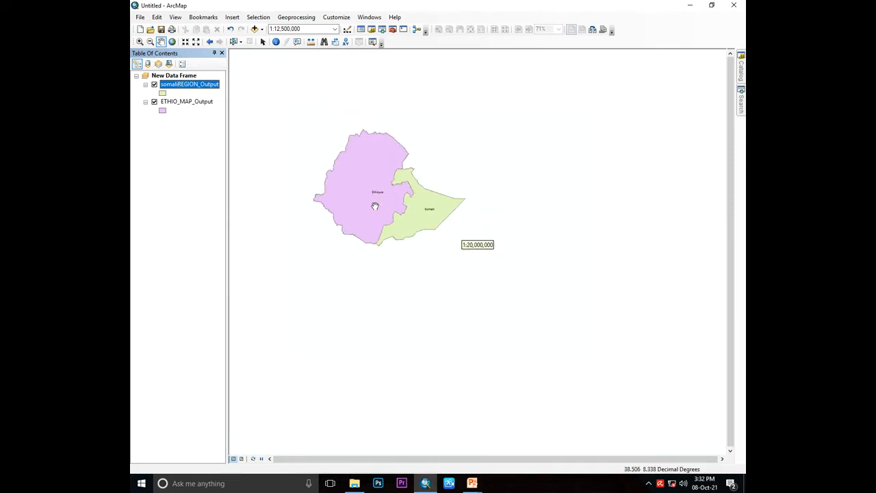
Switch the map to layout view with the whole page showing.
{"action": "left_click", "coordinate": [241, 459]}
{"action": "scroll", "coordinate": [483, 250], "scroll_direction": "down", "scroll_amount": 3}
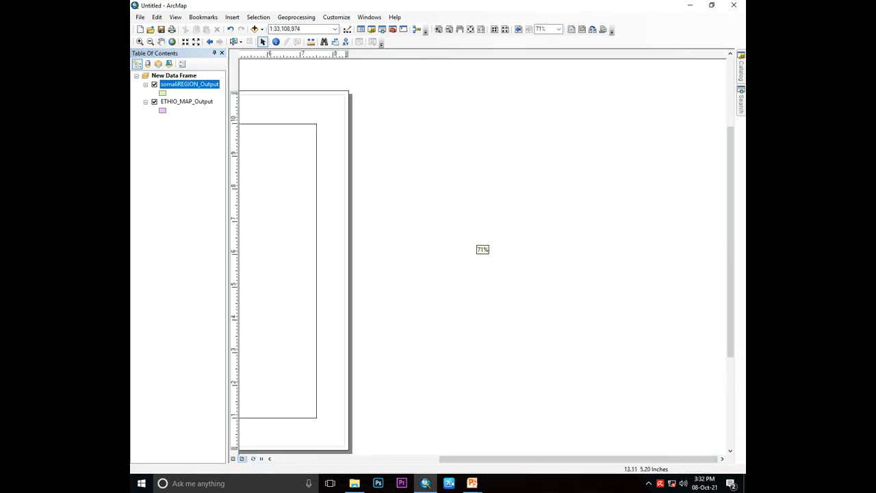
{"action": "scroll", "coordinate": [482, 249], "scroll_direction": "down", "scroll_amount": 5}
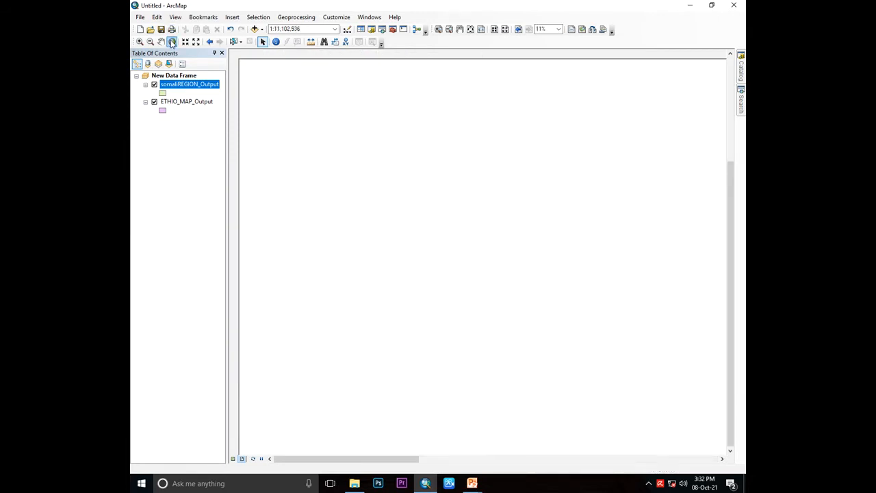
{"action": "scroll", "coordinate": [483, 250], "scroll_direction": "down", "scroll_amount": 2}
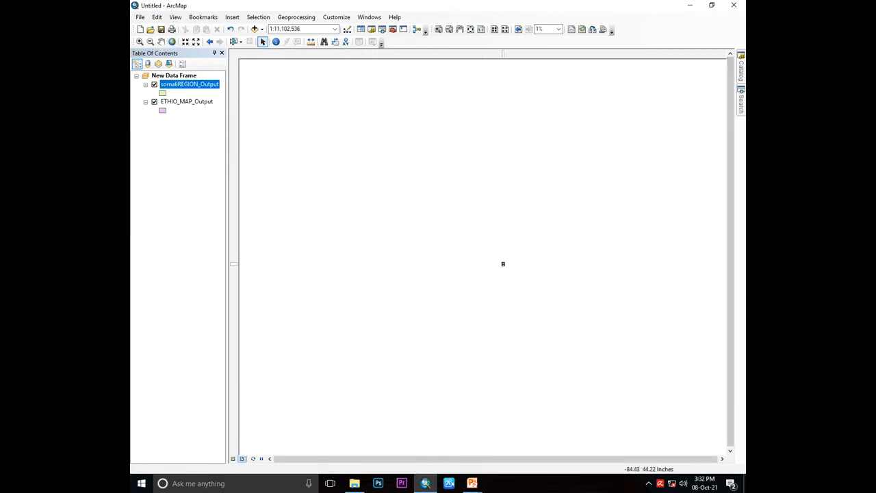
{"action": "scroll", "coordinate": [482, 249], "scroll_direction": "up", "scroll_amount": 6}
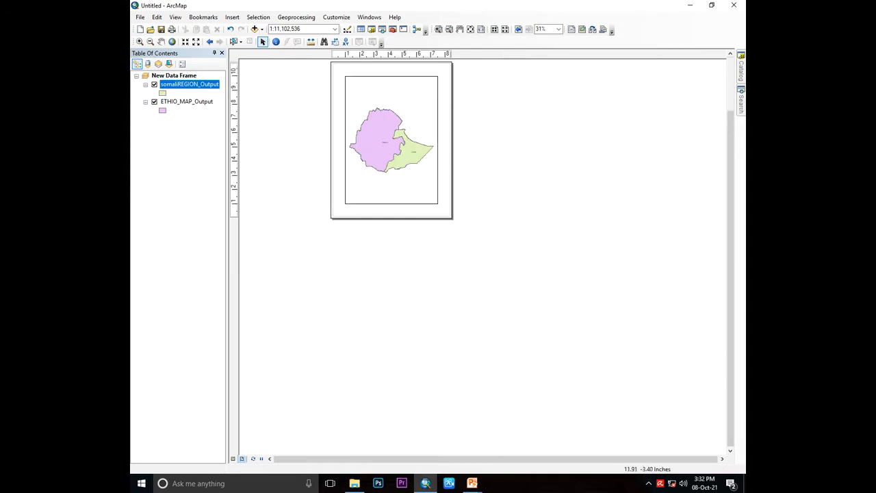
{"action": "left_click_drag", "start_coordinate": [733, 242], "coordinate": [733, 174]}
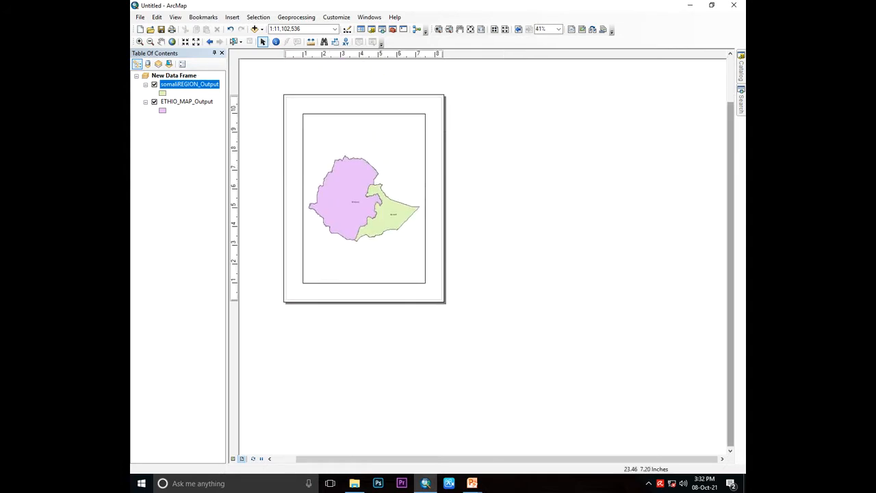
Try to move the map toward the upper-left of the layout frame, and restore its full extent.
{"action": "left_click", "coordinate": [162, 41]}
{"action": "mouse_move", "coordinate": [329, 149]}
{"action": "left_mouse_down"}
{"action": "mouse_move", "coordinate": [391, 177]}
{"action": "mouse_move", "coordinate": [327, 135]}
{"action": "left_mouse_up"}
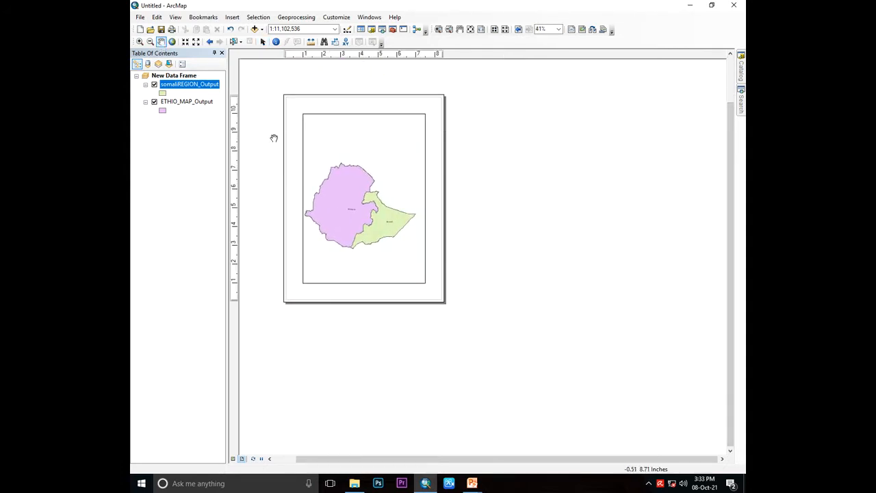
{"action": "scroll", "coordinate": [276, 140], "scroll_direction": "up", "scroll_amount": 2}
{"action": "scroll", "coordinate": [544, 182], "scroll_direction": "up", "scroll_amount": 1}
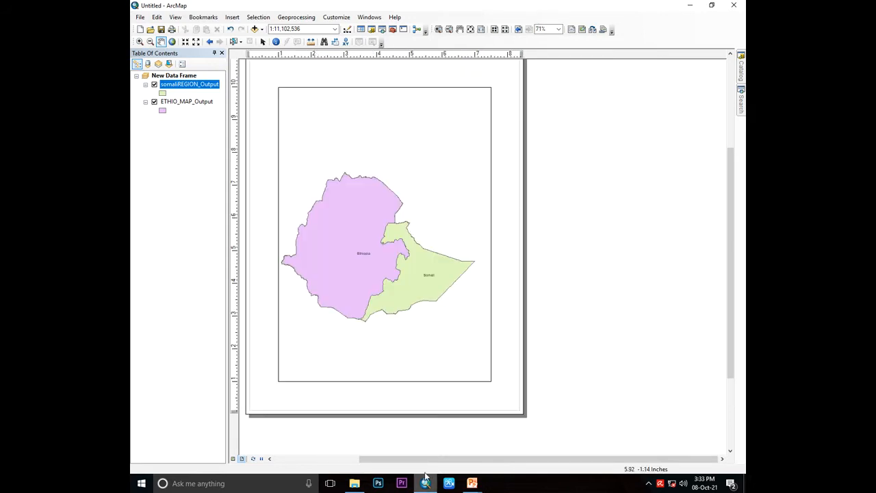
{"action": "left_click_drag", "start_coordinate": [543, 288], "coordinate": [452, 210]}
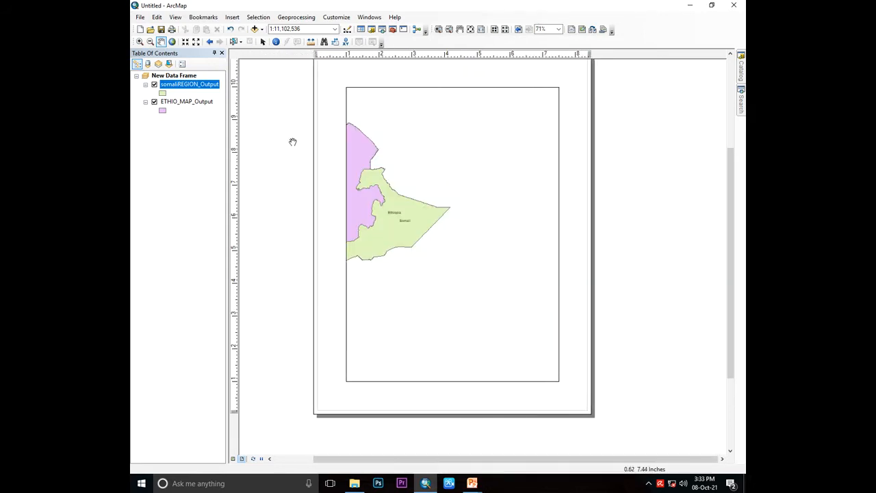
{"action": "left_click", "coordinate": [172, 42]}
Reduce the map to a scale of 1:20,000,000 and place it in the upper-left part of the layout frame.
{"action": "left_click", "coordinate": [150, 42]}
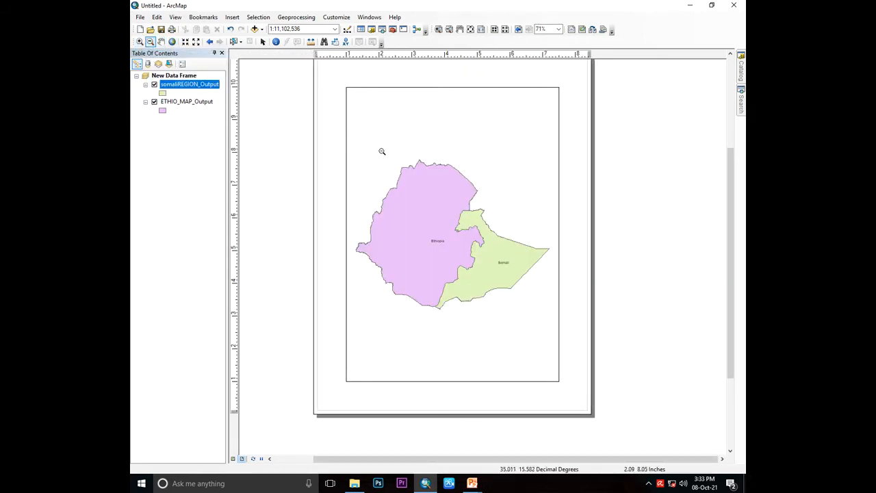
{"action": "left_click", "coordinate": [463, 251]}
{"action": "left_click", "coordinate": [160, 41]}
{"action": "left_click_drag", "start_coordinate": [439, 236], "coordinate": [411, 165]}
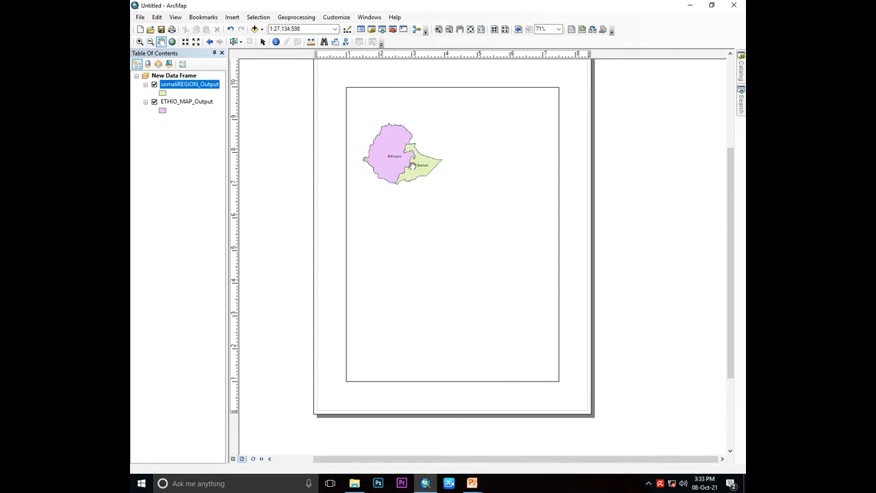
{"action": "left_click", "coordinate": [140, 41]}
{"action": "left_click", "coordinate": [392, 139]}
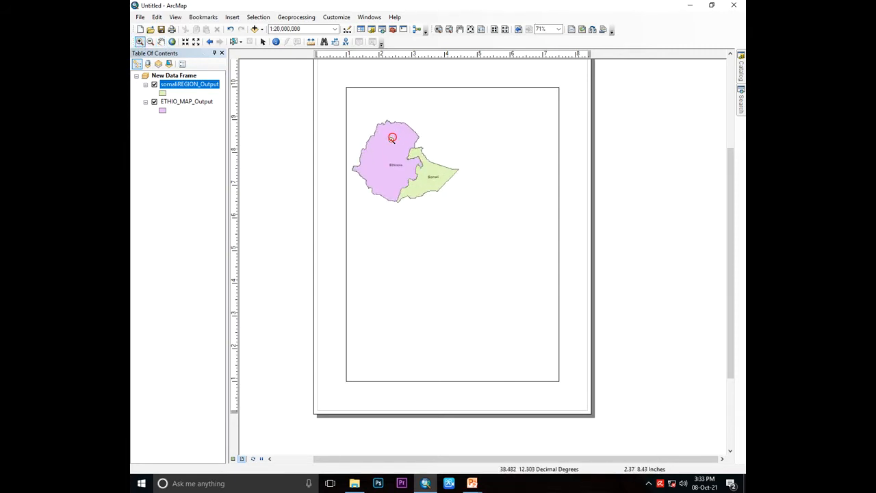
Try resizing the Ethiopia map inside the layout frame with the Zoom In and Zoom Out tools.
{"action": "left_click_drag", "start_coordinate": [402, 165], "coordinate": [400, 165]}
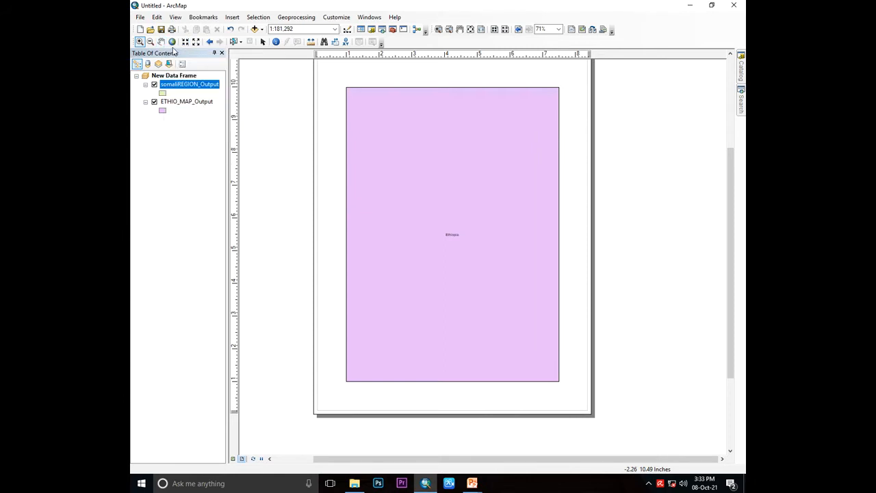
{"action": "left_click", "coordinate": [171, 42]}
{"action": "left_click", "coordinate": [151, 42]}
{"action": "left_click", "coordinate": [417, 140]}
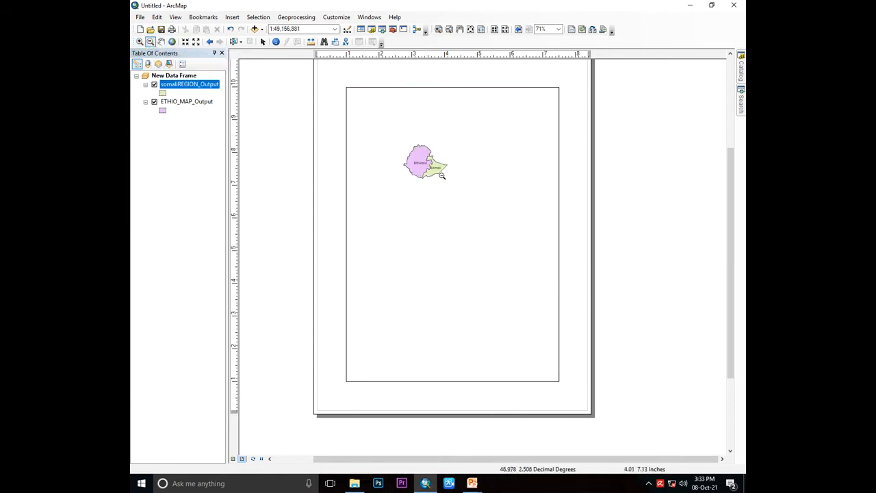
{"action": "left_click_drag", "start_coordinate": [408, 140], "coordinate": [432, 179]}
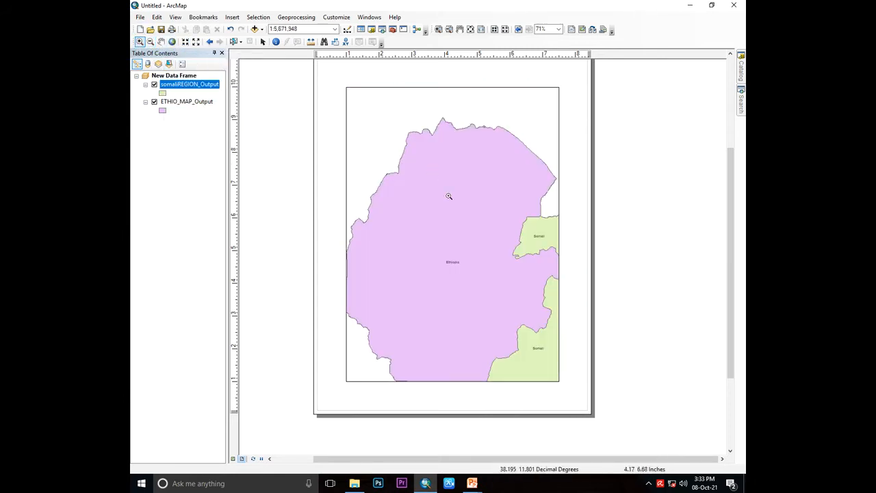
Restore the map's full extent, reduce it to a scale of 1:27,105,801 and place it in the upper-left part of the layout frame.
{"action": "left_click", "coordinate": [172, 42]}
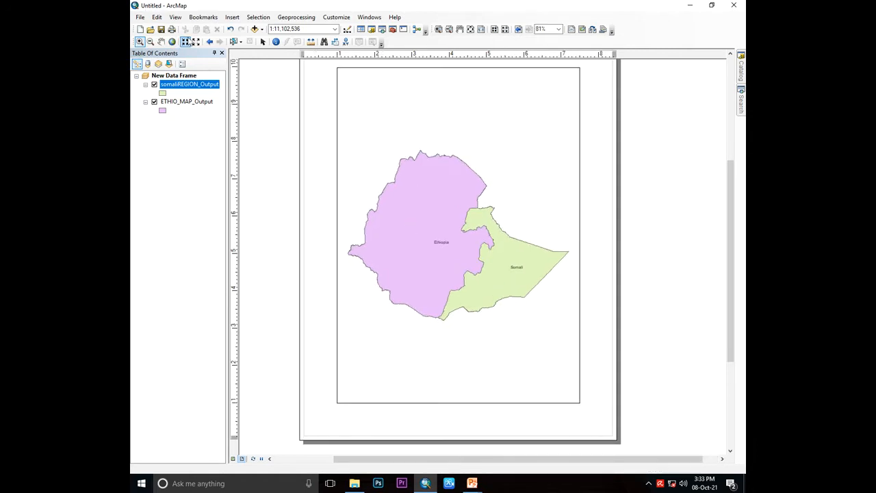
{"action": "left_click", "coordinate": [196, 41]}
{"action": "left_click", "coordinate": [196, 41]}
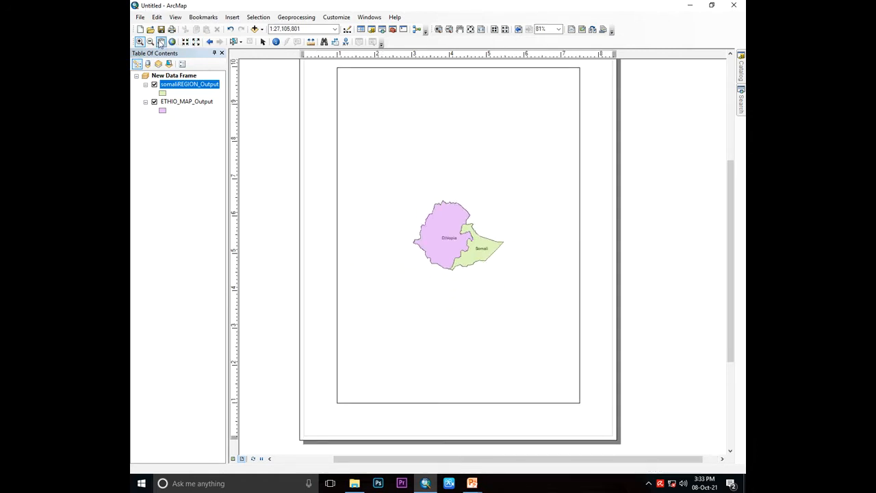
{"action": "left_click_drag", "start_coordinate": [448, 237], "coordinate": [398, 151]}
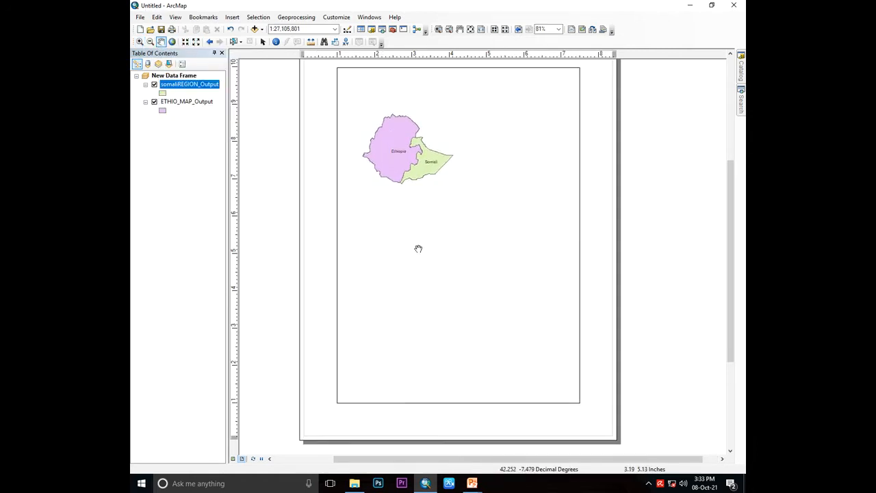
Insert a new data frame with ETHIO_REGIONES_Output.shp in it and place it below the labelled Ethiopia map.
{"action": "left_click", "coordinate": [232, 16]}
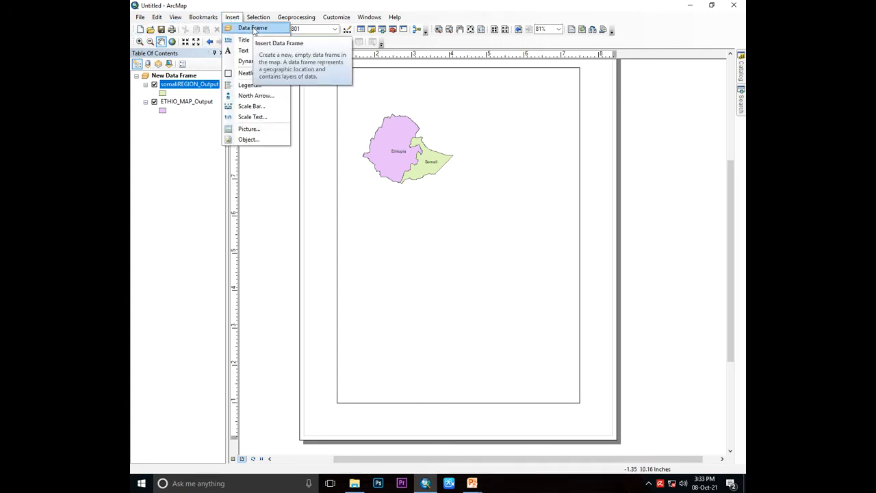
{"action": "left_click", "coordinate": [252, 28]}
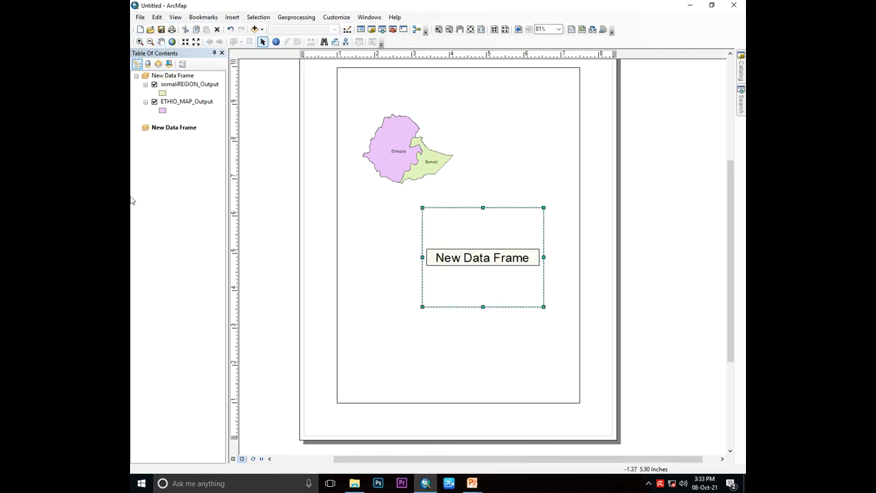
{"action": "right_click", "coordinate": [470, 239]}
{"action": "left_click", "coordinate": [481, 242]}
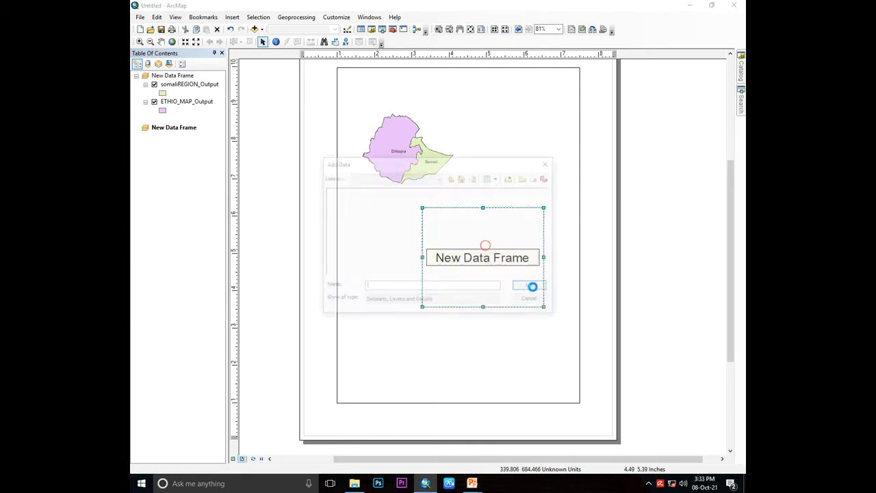
{"action": "left_click", "coordinate": [452, 192]}
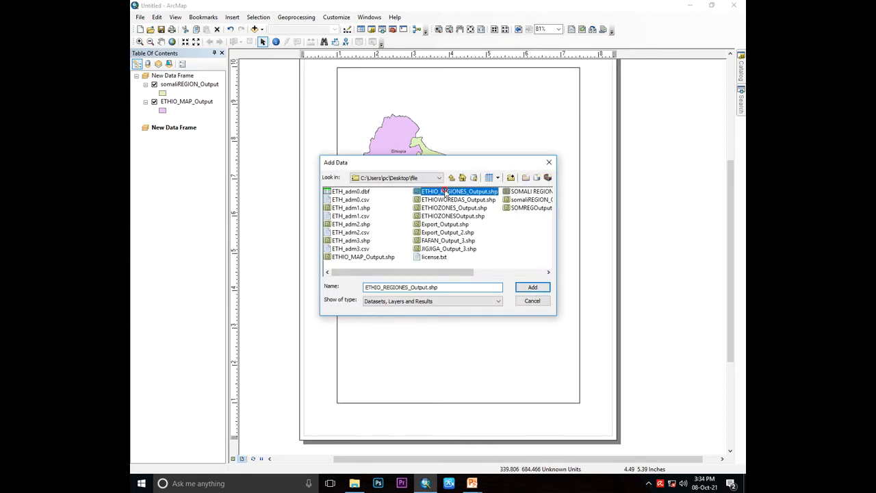
{"action": "left_click", "coordinate": [533, 288]}
{"action": "left_click_drag", "start_coordinate": [468, 214], "coordinate": [416, 224]}
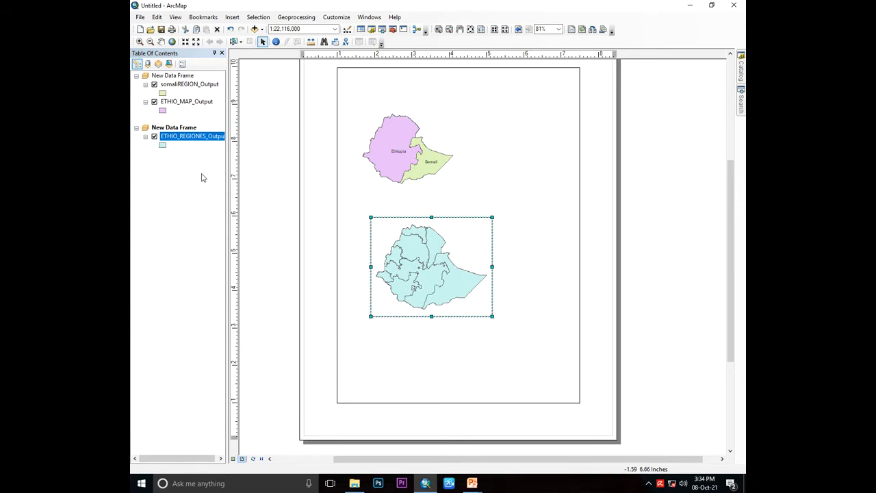
Switch to PowerPoint to check the reference map of the targeted area, and return to ArcMap.
{"action": "mouse_move", "coordinate": [473, 483]}
{"action": "left_click", "coordinate": [520, 436]}
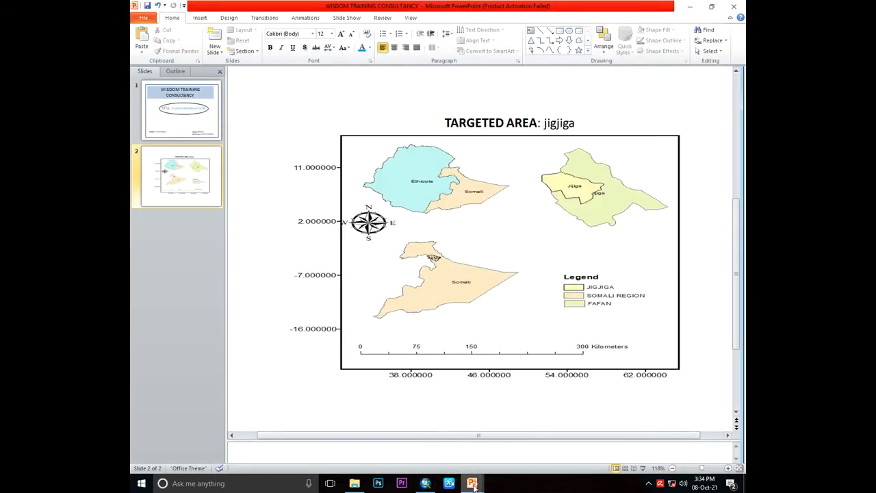
{"action": "left_click", "coordinate": [425, 483]}
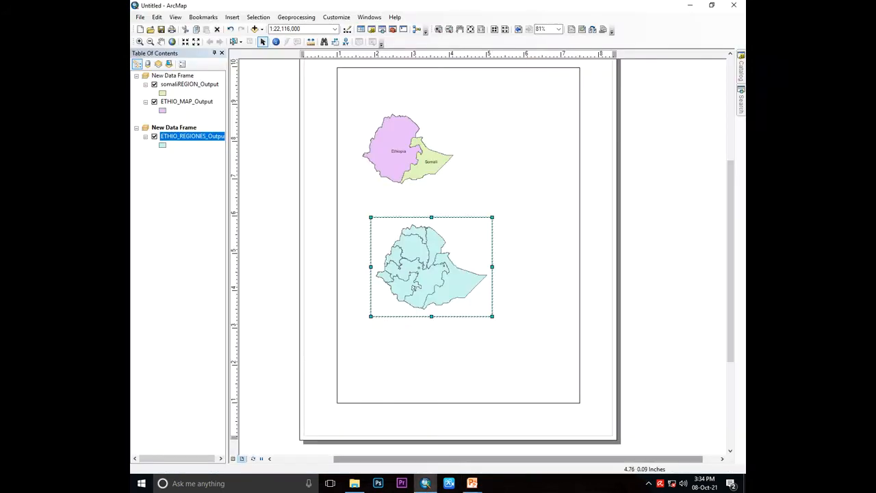
Select the Somali record in the attribute table of the ETHIO_REGIONES_Output layer and close the table.
{"action": "right_click", "coordinate": [192, 137]}
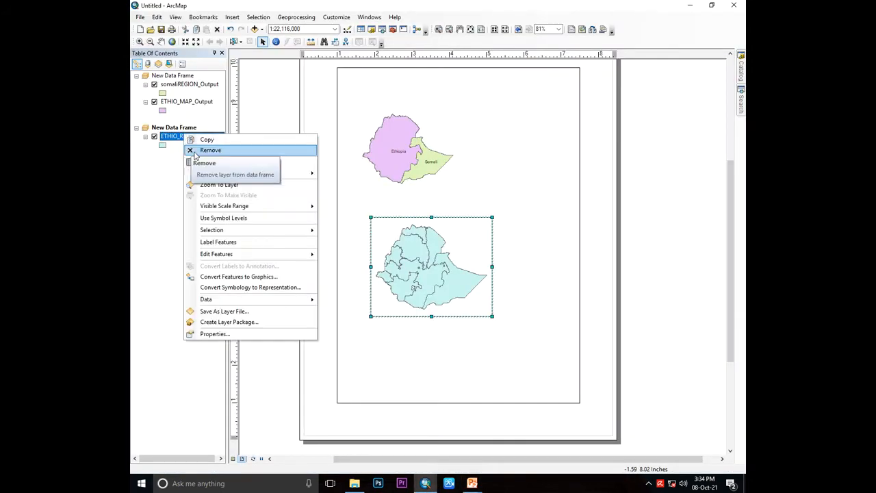
{"action": "left_click", "coordinate": [203, 166]}
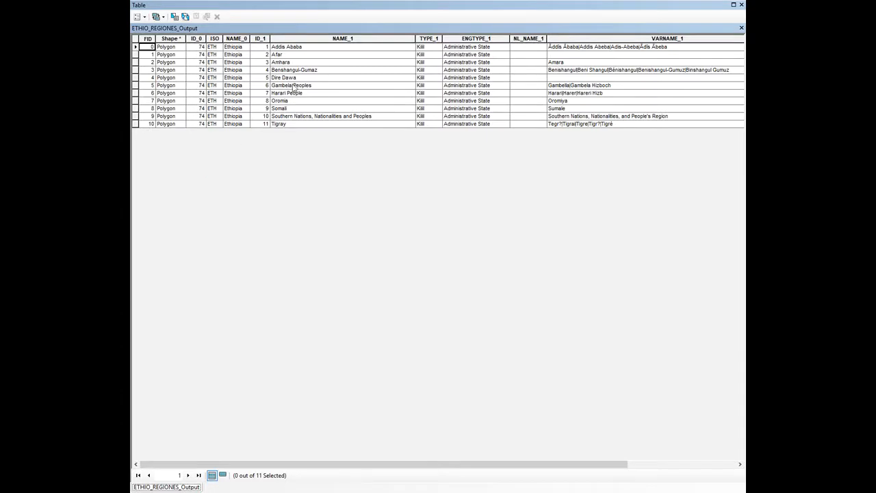
{"action": "left_click", "coordinate": [283, 110]}
{"action": "left_click", "coordinate": [135, 108]}
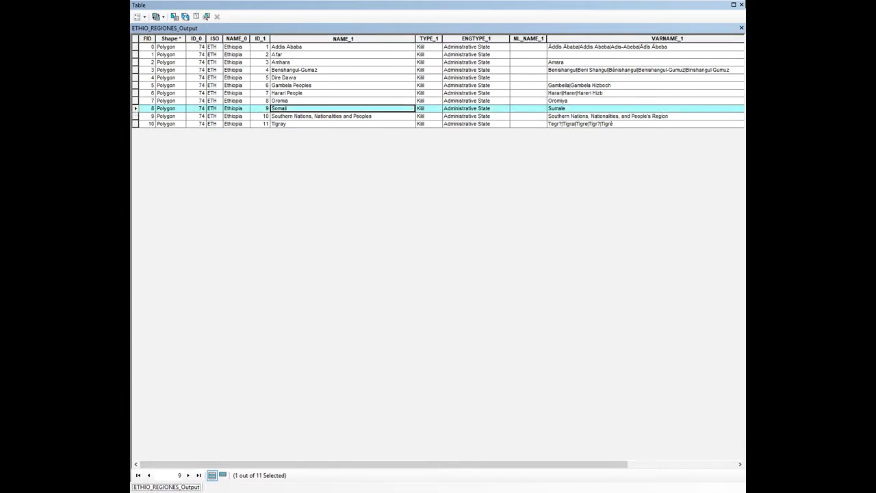
{"action": "left_click", "coordinate": [741, 28]}
Open the data export settings for the selected Somali feature of the ETHIO_REGIONES_Output layer.
{"action": "right_click", "coordinate": [185, 137]}
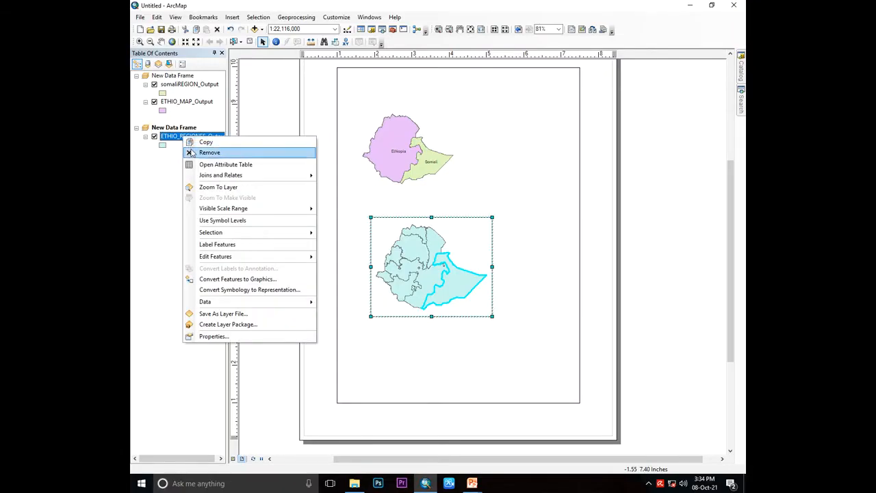
{"action": "mouse_move", "coordinate": [230, 301]}
{"action": "left_click", "coordinate": [342, 318]}
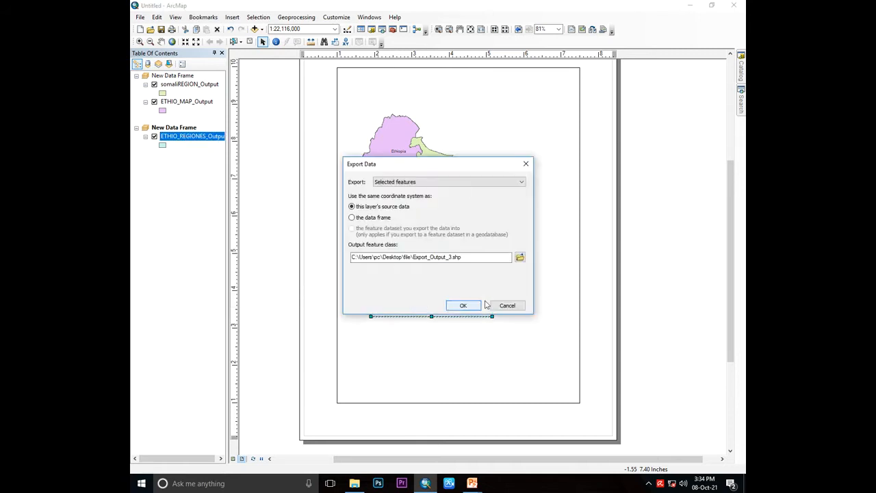
Try to export the selected Somali feature over the existing somaliREGION_Output.shp.
{"action": "left_click", "coordinate": [520, 257]}
{"action": "left_click", "coordinate": [445, 217]}
{"action": "left_click", "coordinate": [533, 287]}
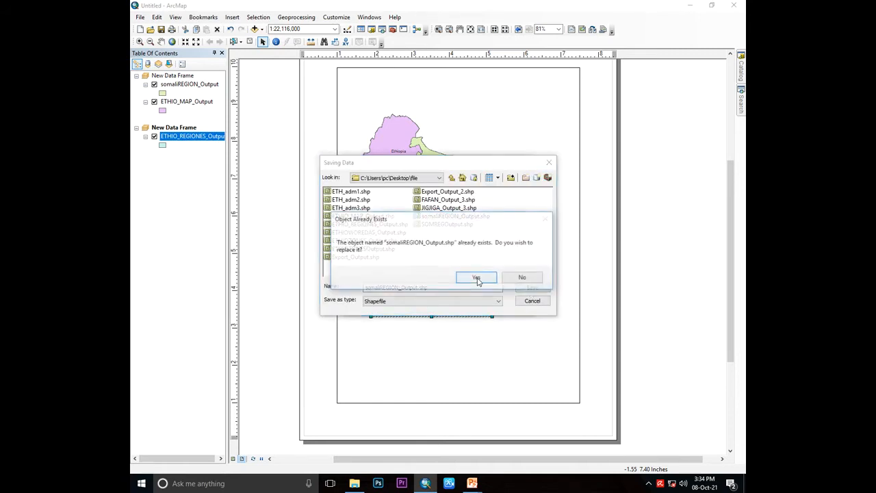
{"action": "left_click", "coordinate": [477, 279]}
{"action": "left_click", "coordinate": [463, 305]}
{"action": "left_click", "coordinate": [513, 278]}
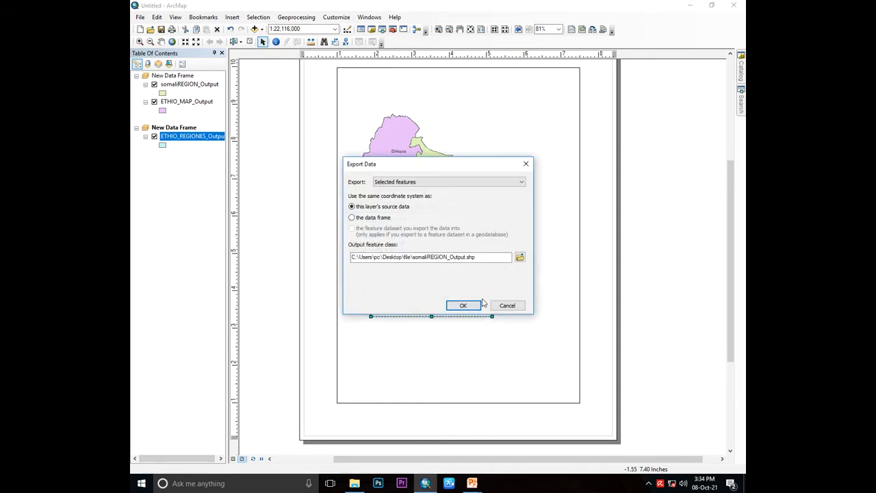
{"action": "left_click", "coordinate": [478, 305]}
{"action": "left_click", "coordinate": [512, 278]}
{"action": "left_click", "coordinate": [473, 305]}
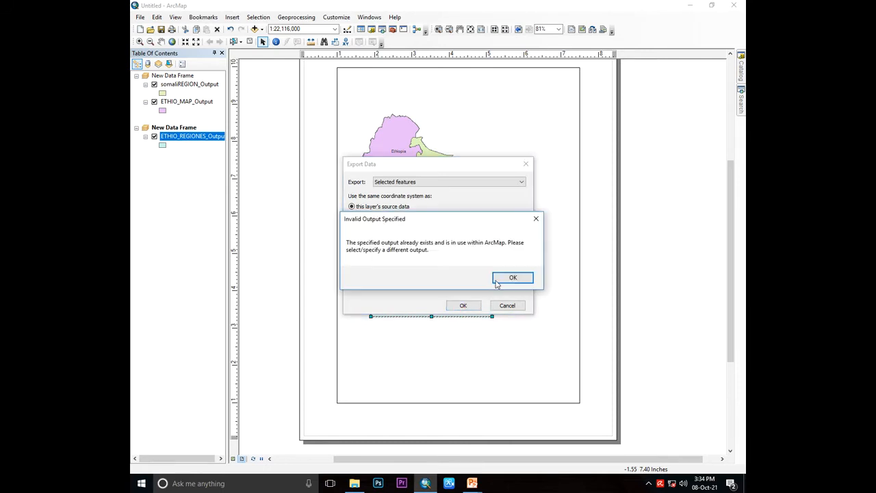
{"action": "left_click", "coordinate": [511, 278]}
Export the selected Somali feature as SOMREGOutput.shp, replacing the existing file, and add it to the map as a layer.
{"action": "left_click", "coordinate": [520, 258]}
{"action": "left_click", "coordinate": [456, 225]}
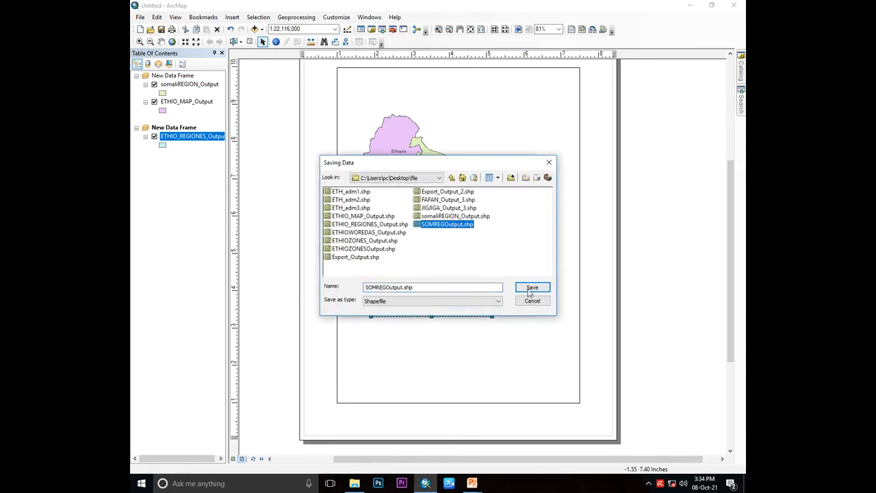
{"action": "left_click", "coordinate": [533, 287]}
{"action": "left_click", "coordinate": [478, 278]}
{"action": "left_click", "coordinate": [457, 305]}
{"action": "left_click", "coordinate": [466, 279]}
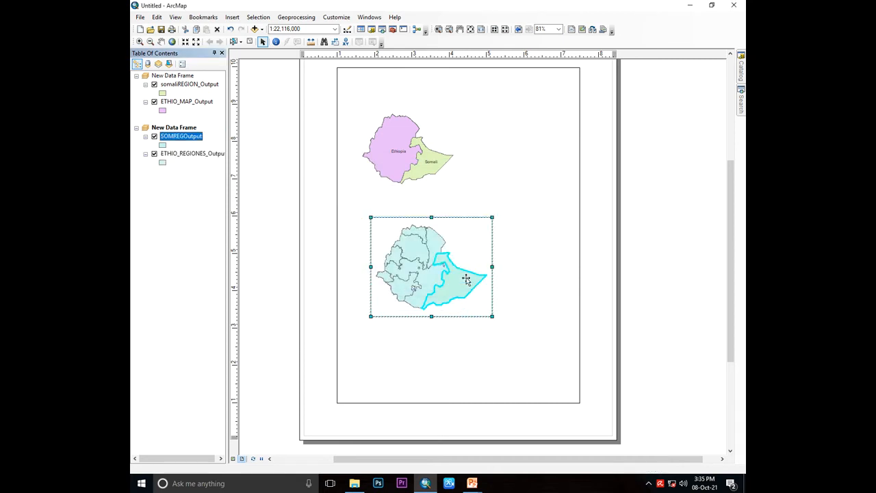
Hide the ETHIO_REGIONES_Output layer and shift the Somali region toward the middle of its data frame.
{"action": "left_click", "coordinate": [154, 155]}
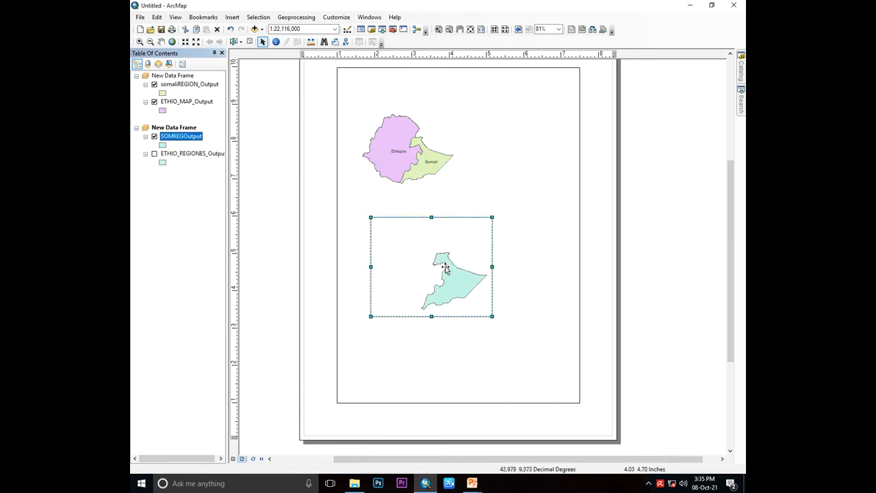
{"action": "left_click", "coordinate": [156, 155]}
{"action": "left_click", "coordinate": [155, 155]}
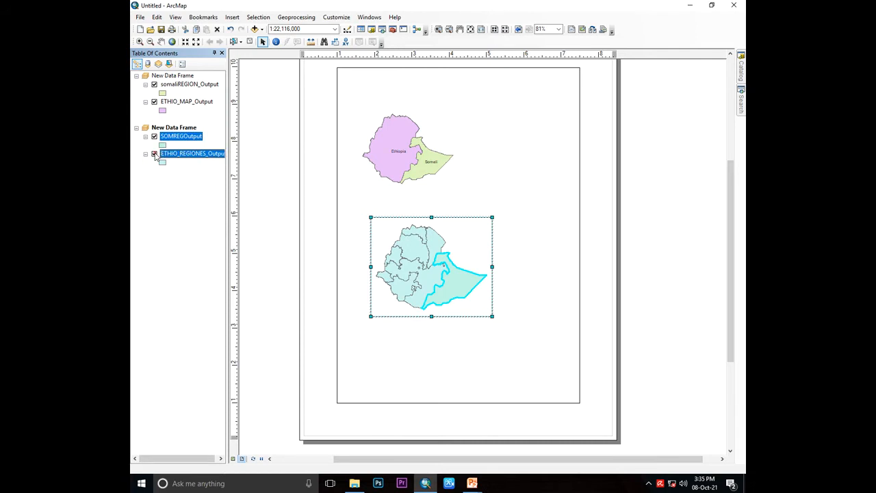
{"action": "left_click", "coordinate": [160, 43]}
{"action": "left_click_drag", "start_coordinate": [472, 281], "coordinate": [443, 264]}
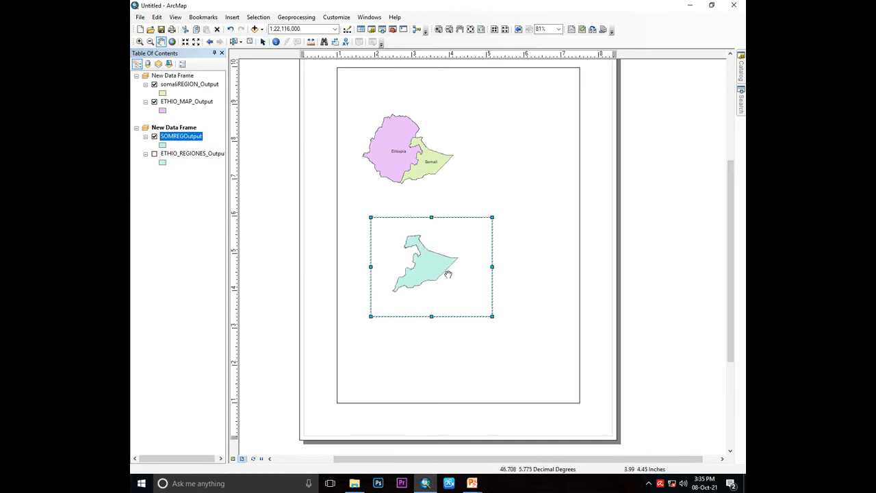
Try adding ETHIOWOREDAS_Output.shp to the second data frame, and remove that layer.
{"action": "left_click", "coordinate": [254, 29]}
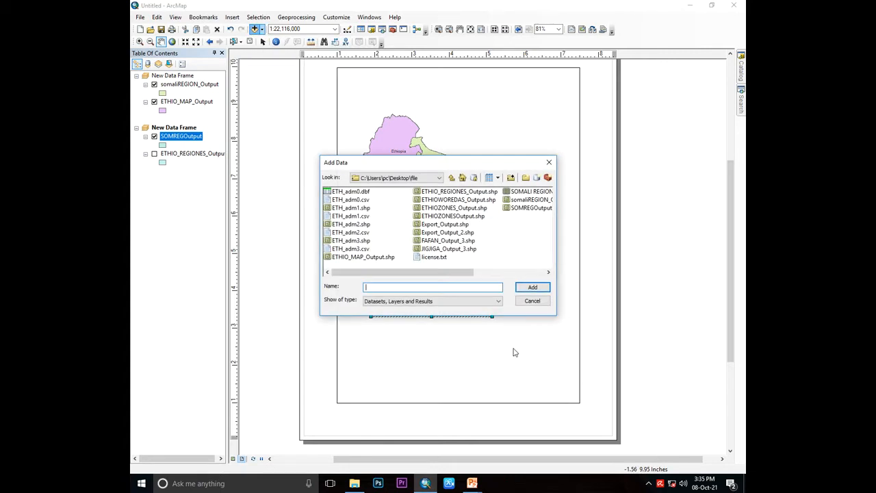
{"action": "left_click", "coordinate": [470, 200]}
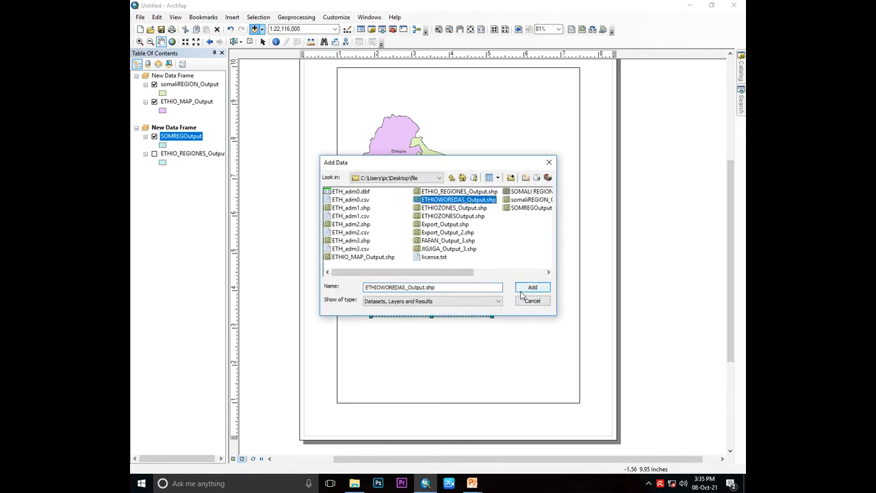
{"action": "left_click", "coordinate": [524, 291]}
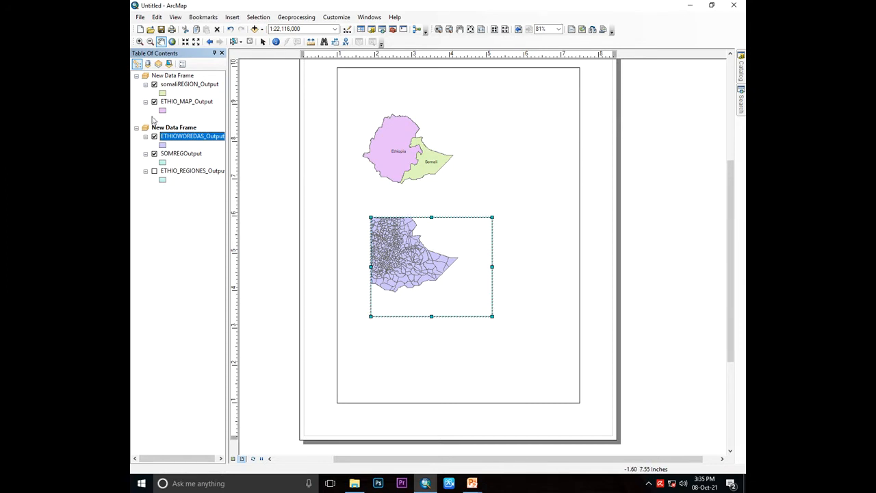
{"action": "right_click", "coordinate": [183, 138]}
{"action": "left_click", "coordinate": [199, 150]}
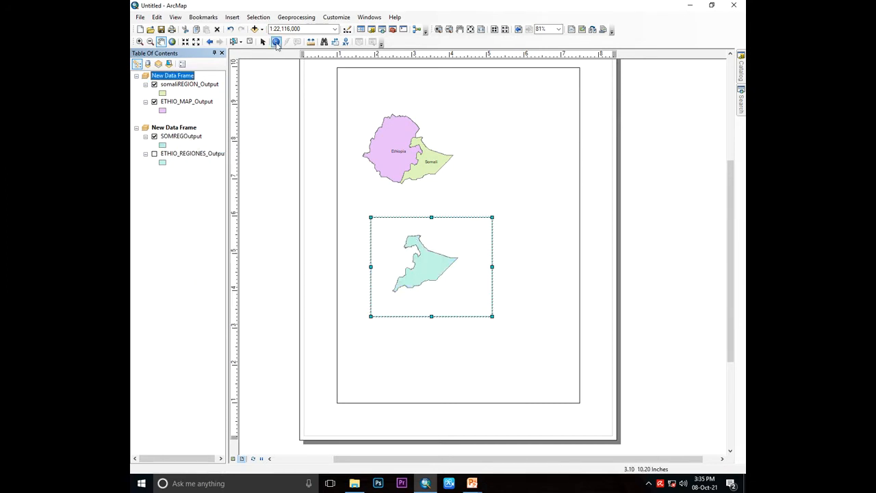
Add the ETHIOZONESOutput.shp shapefile to the second data frame.
{"action": "left_click", "coordinate": [254, 29]}
{"action": "left_click", "coordinate": [468, 217]}
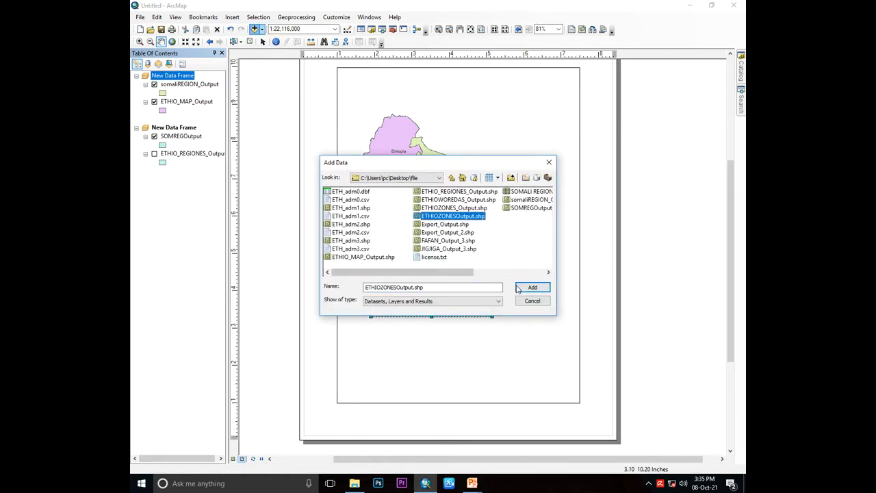
{"action": "left_click", "coordinate": [538, 288]}
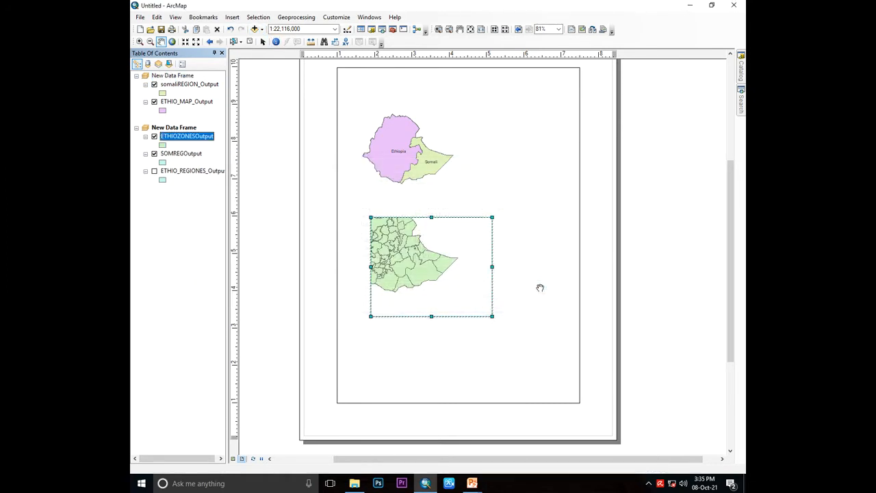
Select the Jijiga zone record of the Somali region in the ETHIOZONESOutput attribute table.
{"action": "right_click", "coordinate": [187, 135]}
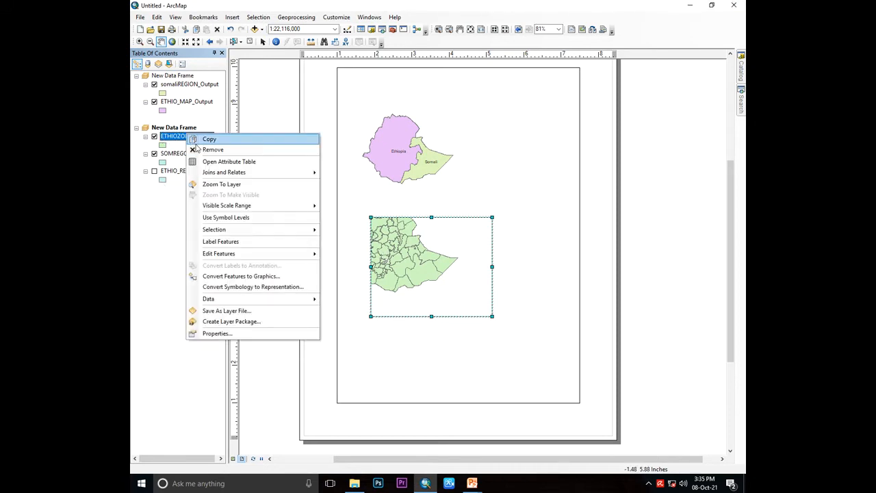
{"action": "left_click", "coordinate": [204, 162]}
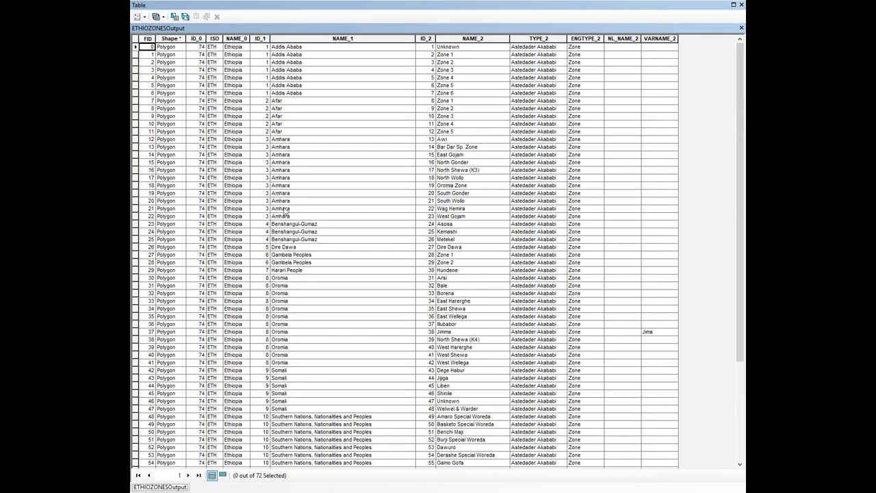
{"action": "scroll", "coordinate": [286, 213], "scroll_direction": "down", "scroll_amount": 3}
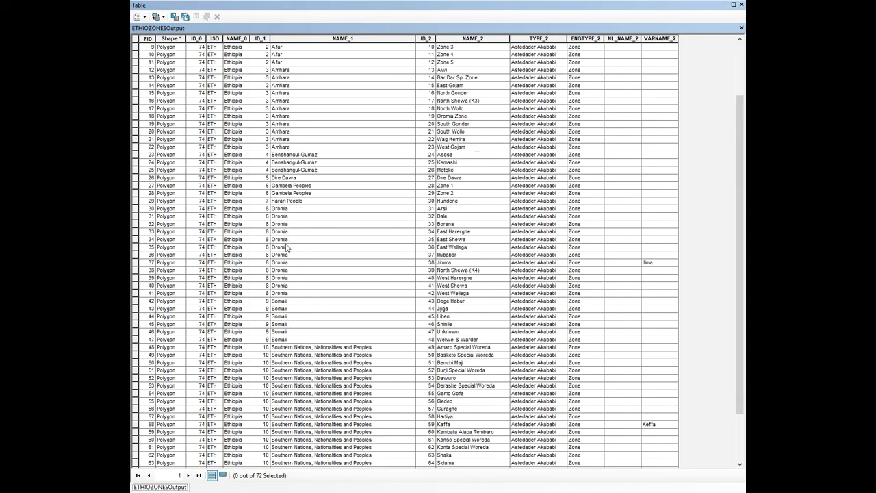
{"action": "left_click", "coordinate": [443, 312]}
{"action": "left_click", "coordinate": [135, 309]}
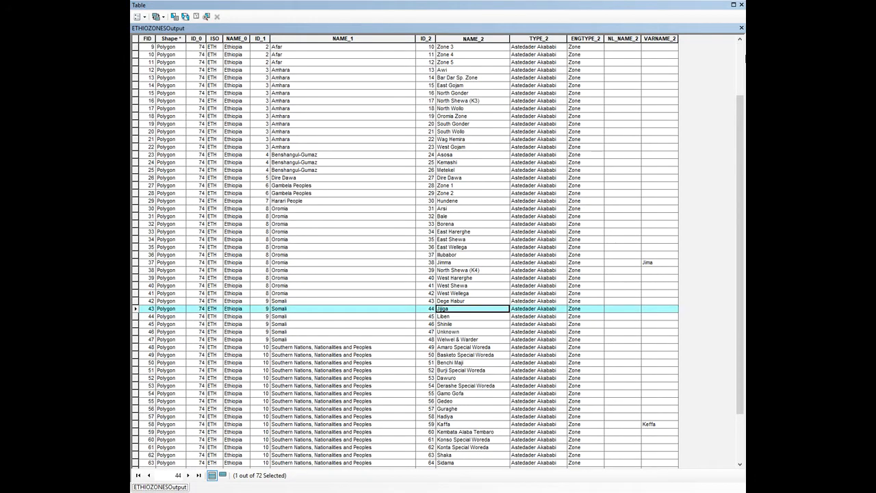
{"action": "left_click", "coordinate": [741, 28]}
Export the selected Jijiga zone as the shapefile fafa_Output_3.shp and add it to the map as a layer.
{"action": "right_click", "coordinate": [197, 140]}
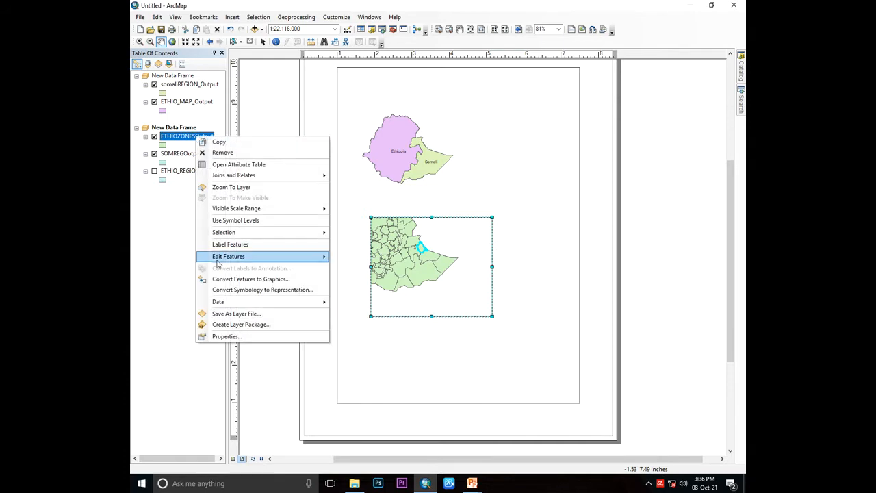
{"action": "mouse_move", "coordinate": [219, 300]}
{"action": "left_click", "coordinate": [346, 313]}
{"action": "left_click", "coordinate": [519, 256]}
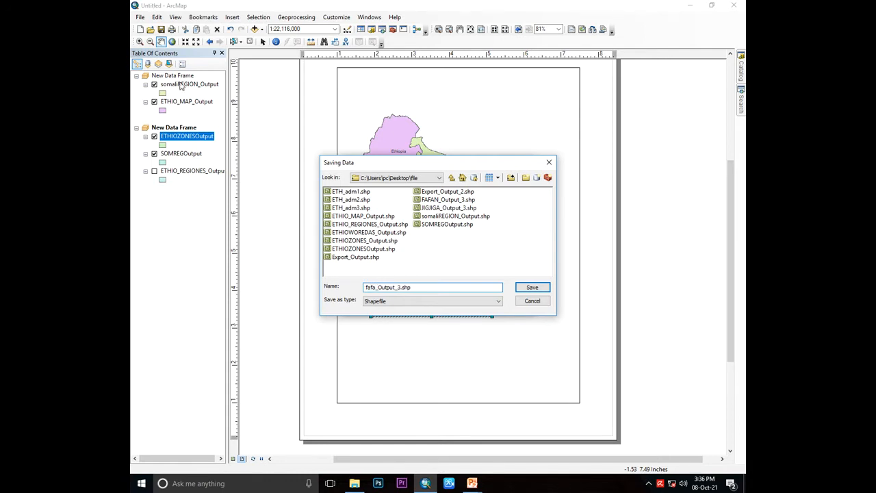
{"action": "left_click", "coordinate": [532, 288]}
{"action": "left_click", "coordinate": [464, 306]}
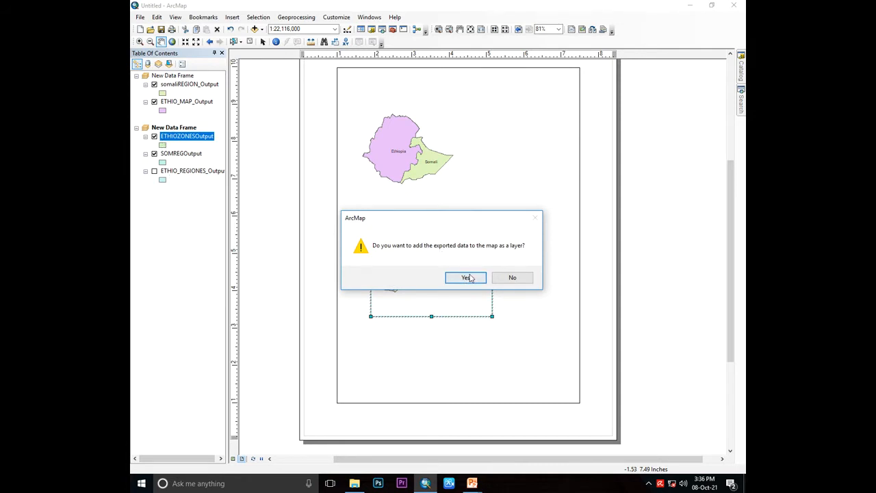
{"action": "left_click", "coordinate": [468, 278]}
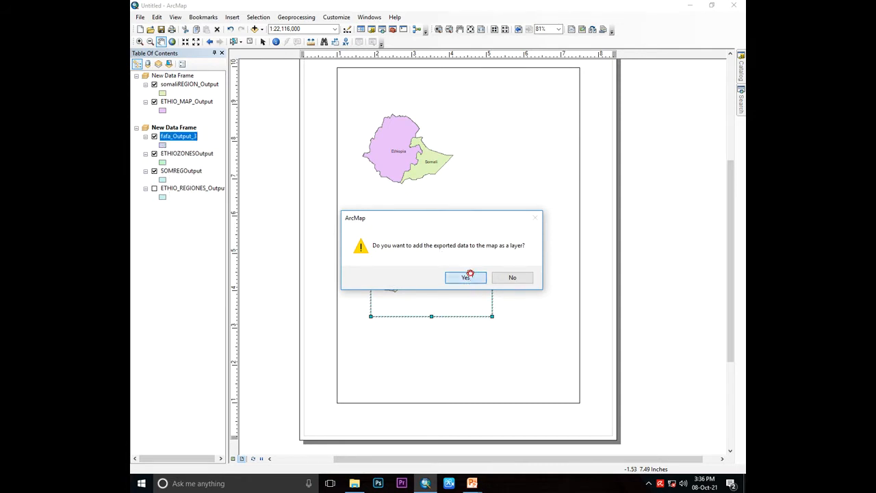
Remove the ETHIOZONESOutput layer from the second data frame.
{"action": "left_click", "coordinate": [176, 155]}
{"action": "right_click", "coordinate": [177, 155]}
{"action": "left_click", "coordinate": [195, 168]}
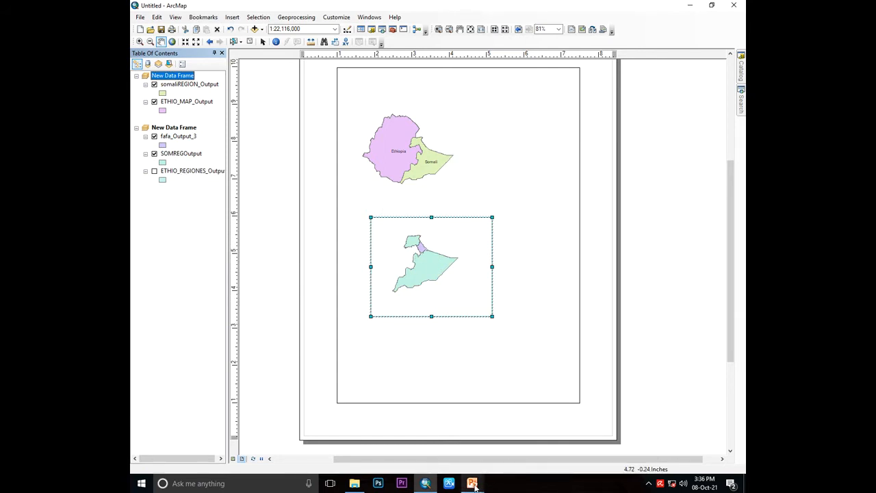
Following the reference map in PowerPoint, apply the Beige symbol to the somaliREGION_Output and SOMREGOutput layers in ArcMap.
{"action": "mouse_move", "coordinate": [473, 483]}
{"action": "left_click", "coordinate": [527, 428]}
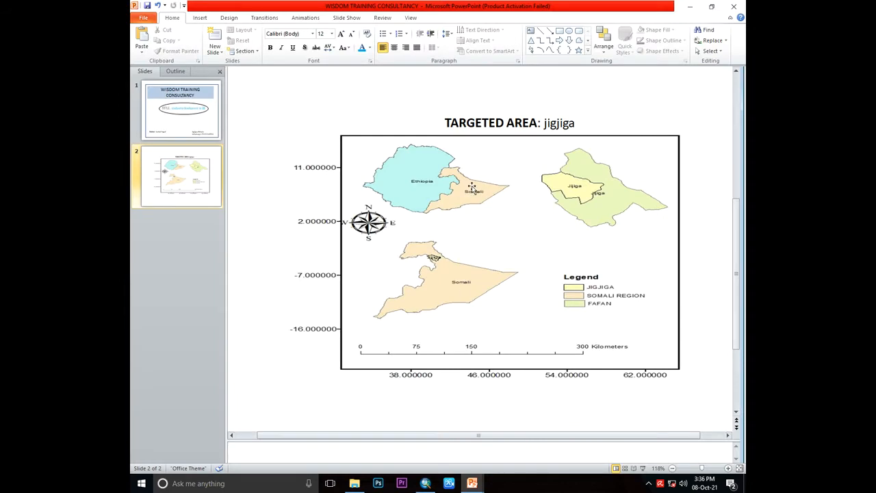
{"action": "mouse_move", "coordinate": [425, 484]}
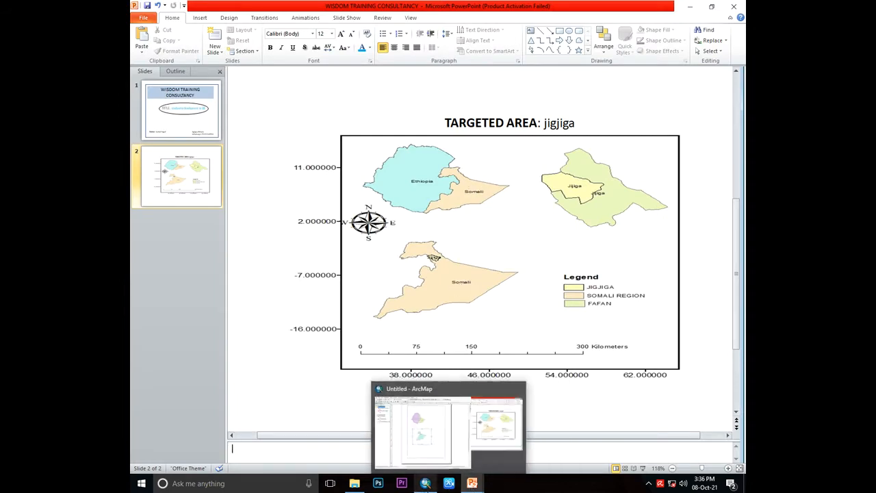
{"action": "left_click", "coordinate": [418, 419]}
{"action": "left_click", "coordinate": [175, 85]}
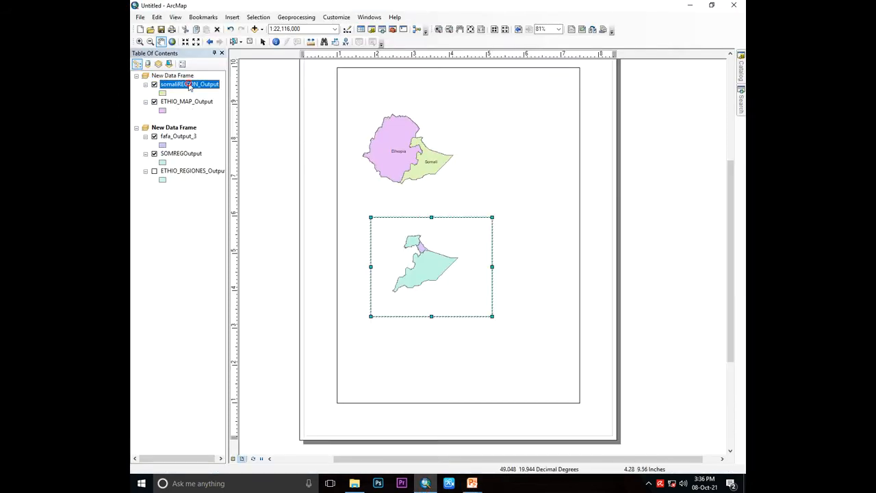
{"action": "left_click", "coordinate": [163, 92]}
{"action": "left_click", "coordinate": [342, 260]}
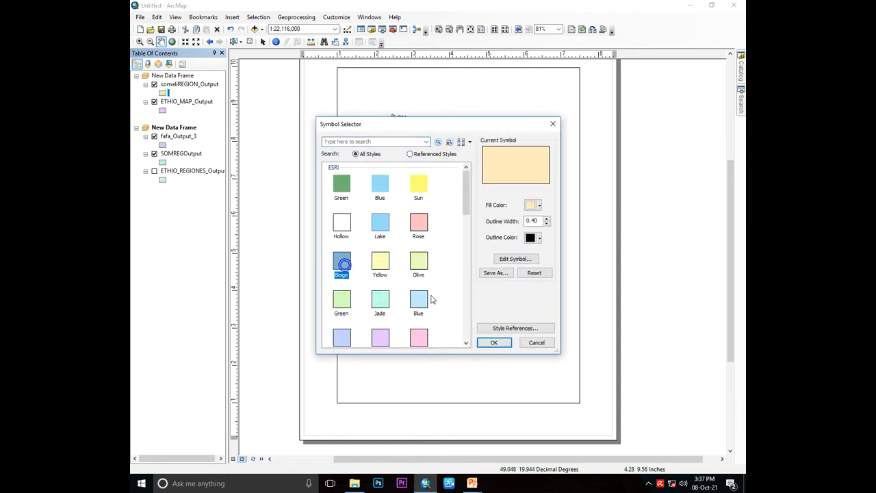
{"action": "left_click", "coordinate": [494, 342]}
{"action": "left_click", "coordinate": [163, 162]}
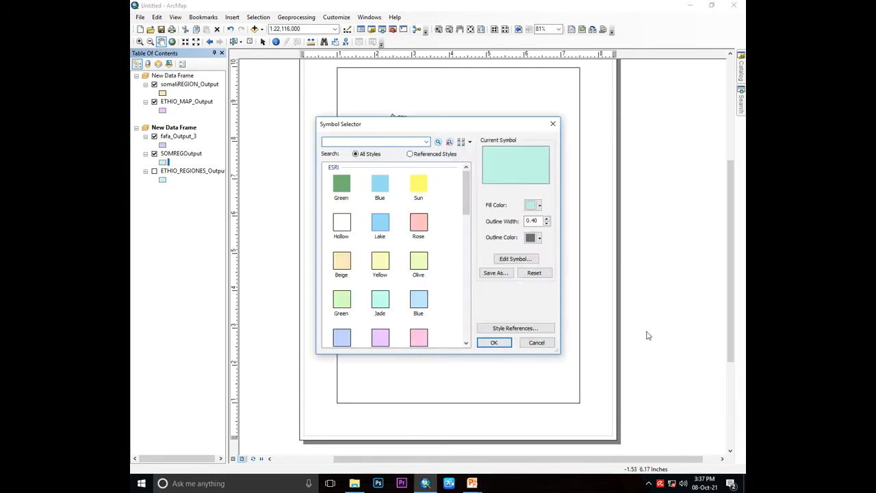
{"action": "left_click", "coordinate": [340, 262]}
{"action": "left_click", "coordinate": [493, 340]}
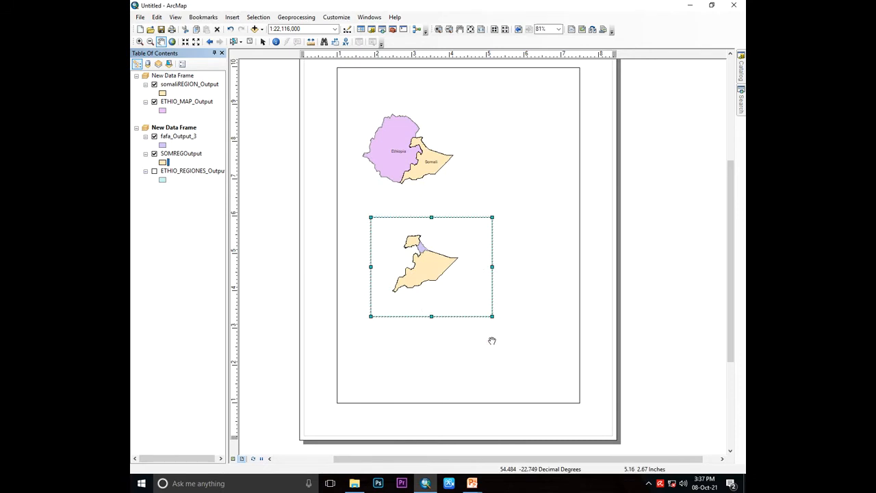
Check the labels on the reference map in PowerPoint, and set the SOMREGOutput layer's label field to NAME_1 in ArcMap.
{"action": "left_click", "coordinate": [472, 484]}
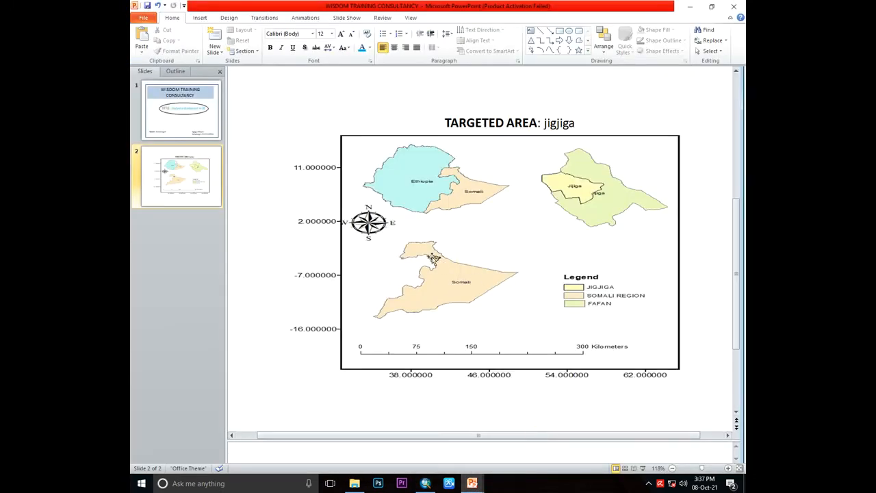
{"action": "left_click", "coordinate": [426, 484]}
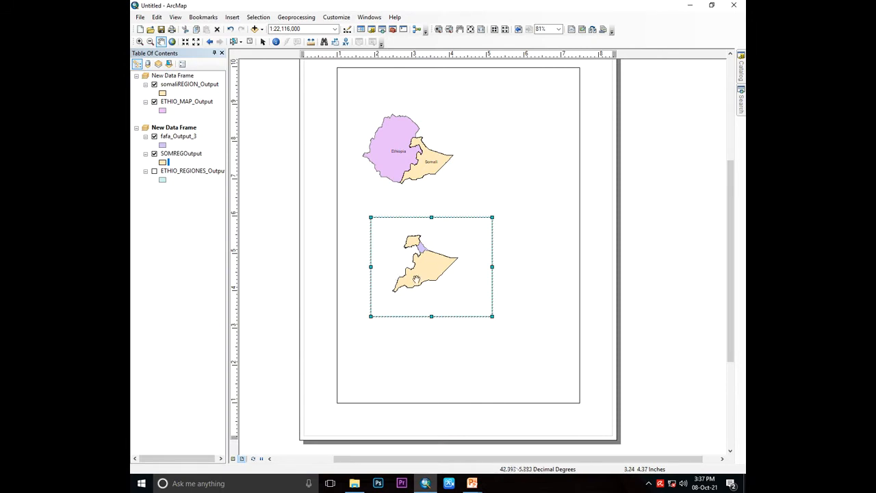
{"action": "left_click", "coordinate": [184, 155]}
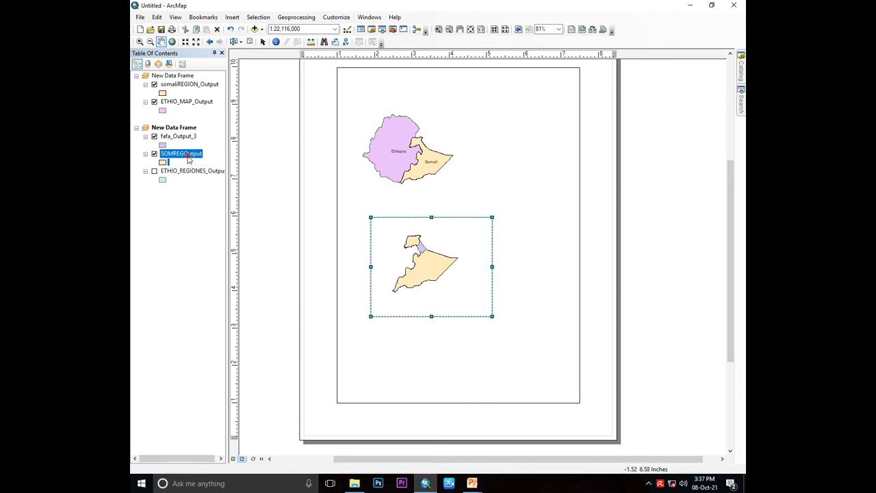
{"action": "right_click", "coordinate": [187, 154]}
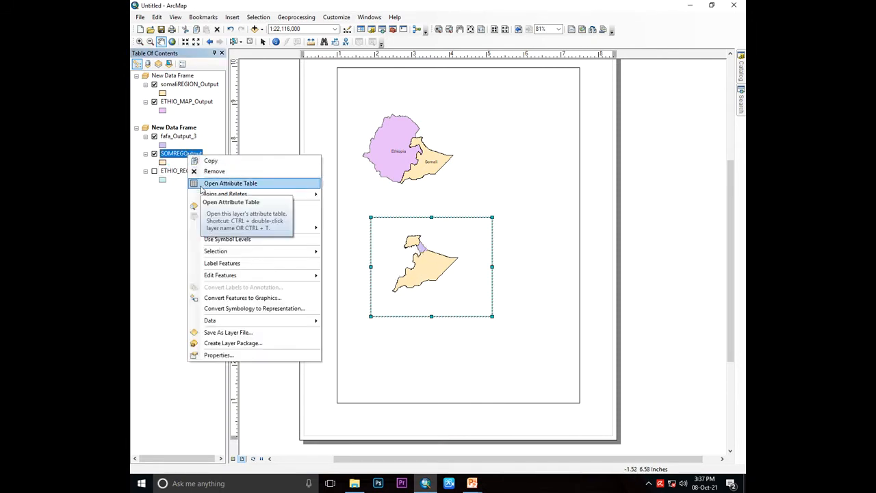
{"action": "left_click", "coordinate": [220, 354]}
{"action": "left_click", "coordinate": [482, 134]}
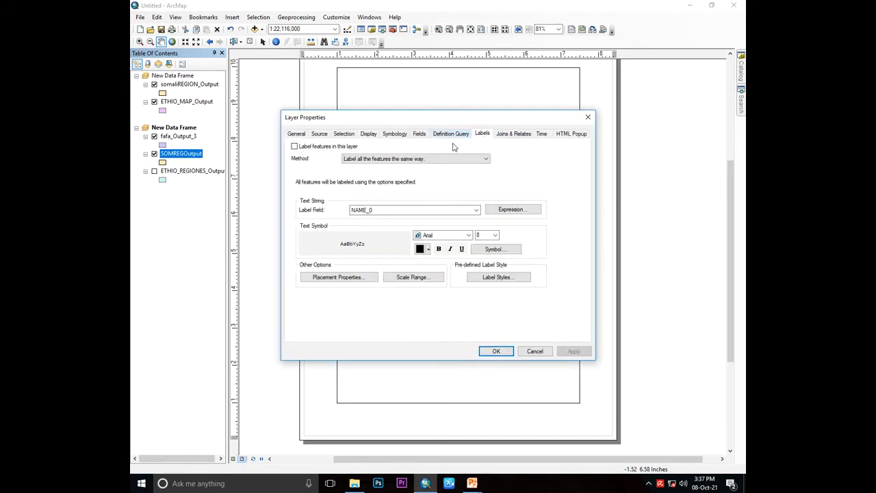
{"action": "left_click", "coordinate": [476, 209]}
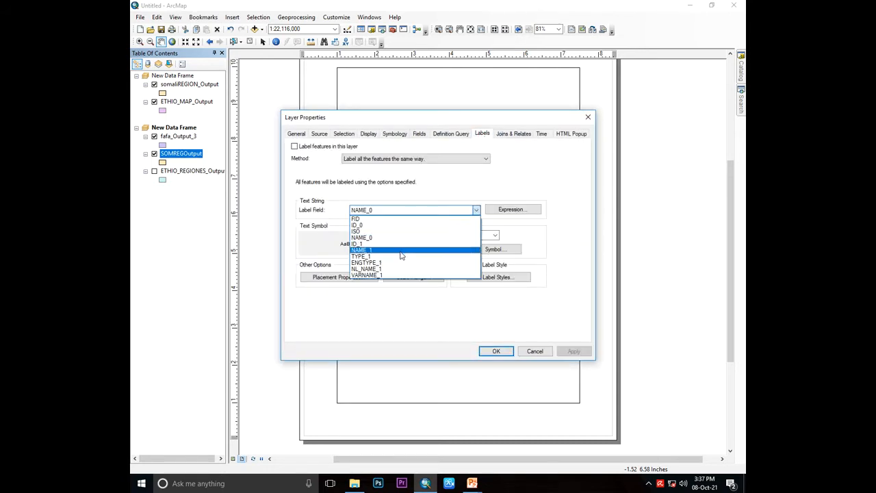
{"action": "left_click", "coordinate": [401, 252]}
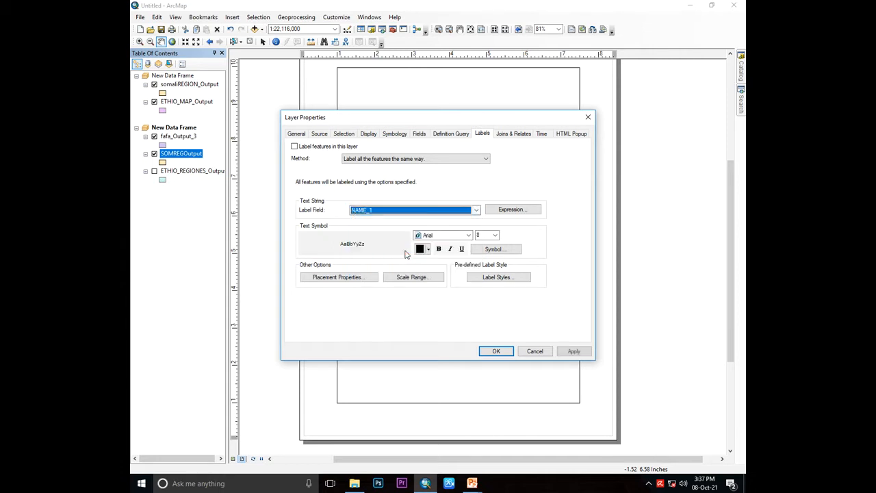
Set the SOMREGOutput layer's display expression field to NAME_1 and turn on its feature labels.
{"action": "left_click", "coordinate": [369, 133]}
{"action": "left_click", "coordinate": [365, 173]}
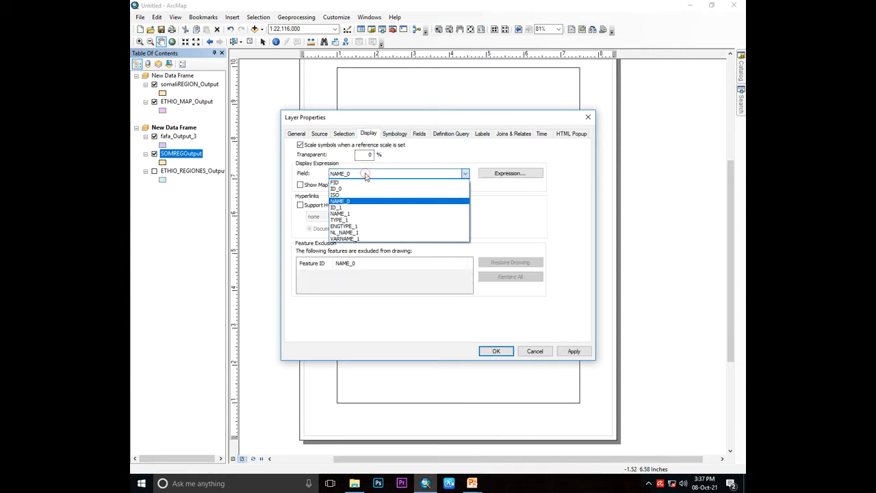
{"action": "left_click", "coordinate": [363, 215]}
{"action": "left_click", "coordinate": [563, 352]}
{"action": "left_click", "coordinate": [497, 351]}
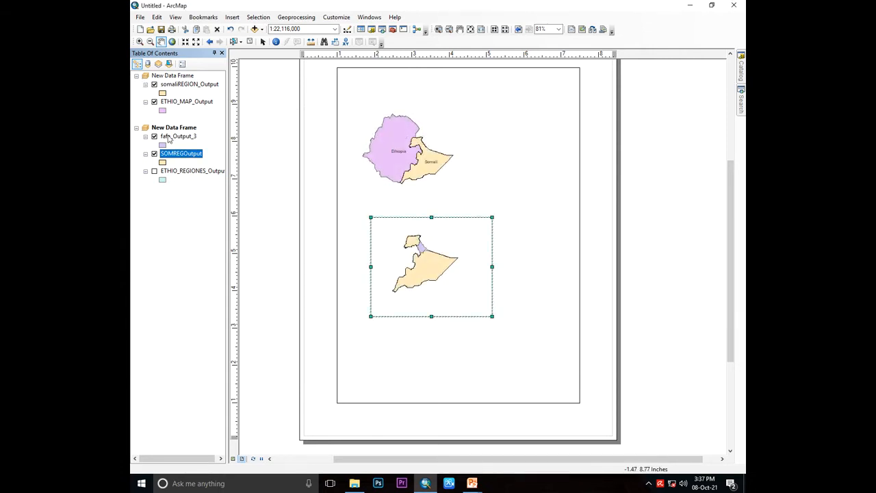
{"action": "right_click", "coordinate": [176, 154]}
{"action": "left_click", "coordinate": [213, 261]}
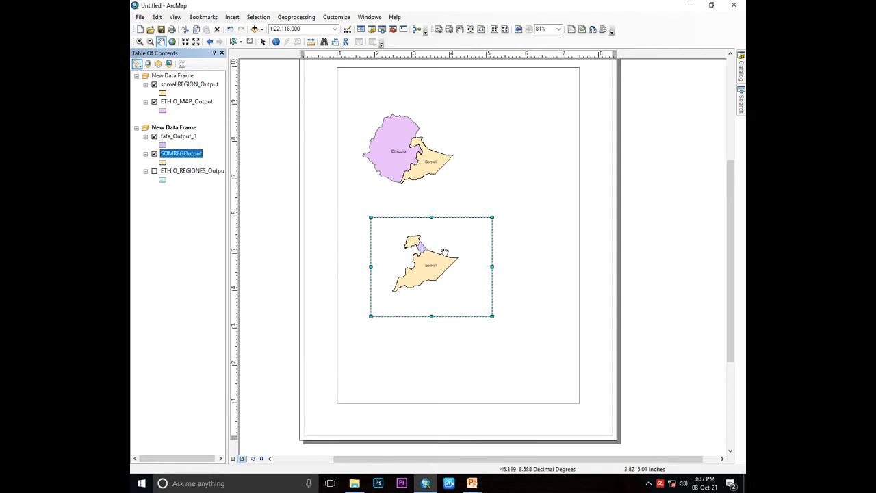
Set the label field of the fafa_Output_3 layer to NAME_2 in its layer properties.
{"action": "double_click", "coordinate": [171, 136]}
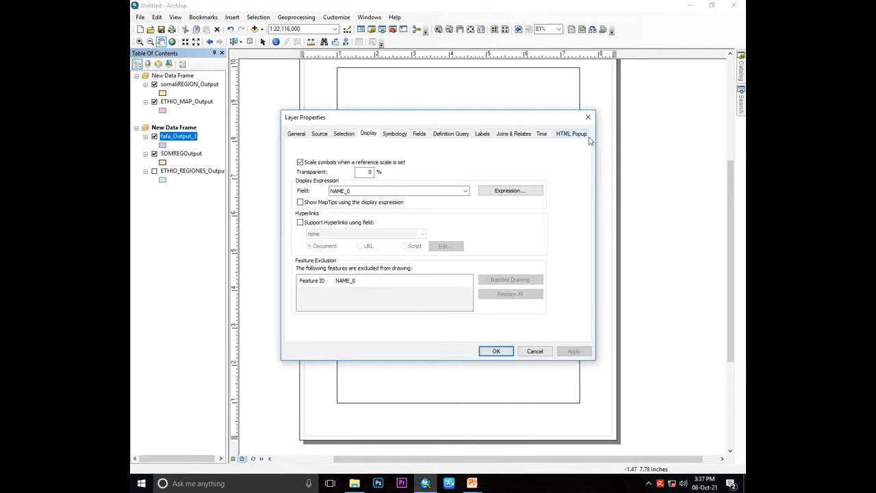
{"action": "left_click", "coordinate": [591, 107]}
{"action": "right_click", "coordinate": [178, 139]}
{"action": "left_click", "coordinate": [200, 336]}
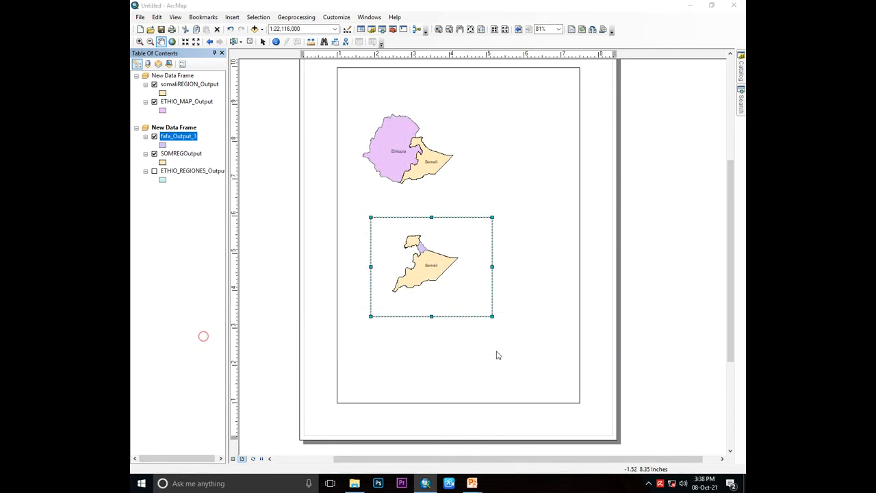
{"action": "left_click", "coordinate": [479, 134]}
{"action": "left_click", "coordinate": [444, 211]}
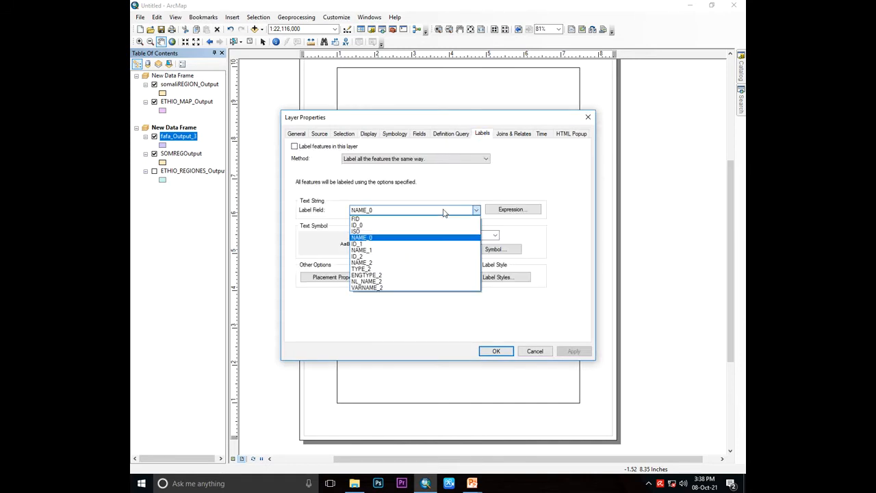
{"action": "left_click", "coordinate": [430, 264]}
Set the fafa_Output_3 layer's display expression field to NAME_2 and turn on its feature labels.
{"action": "left_click", "coordinate": [369, 133]}
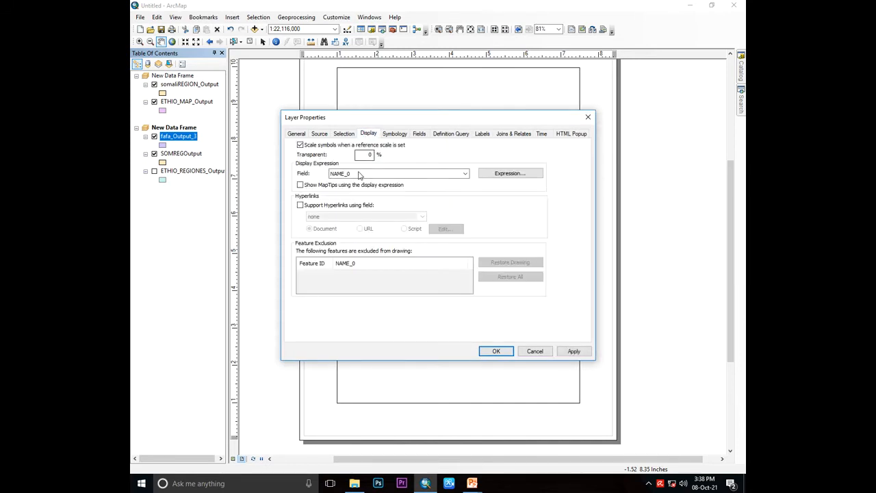
{"action": "left_click", "coordinate": [425, 173]}
{"action": "left_click", "coordinate": [347, 227]}
{"action": "left_click", "coordinate": [575, 351]}
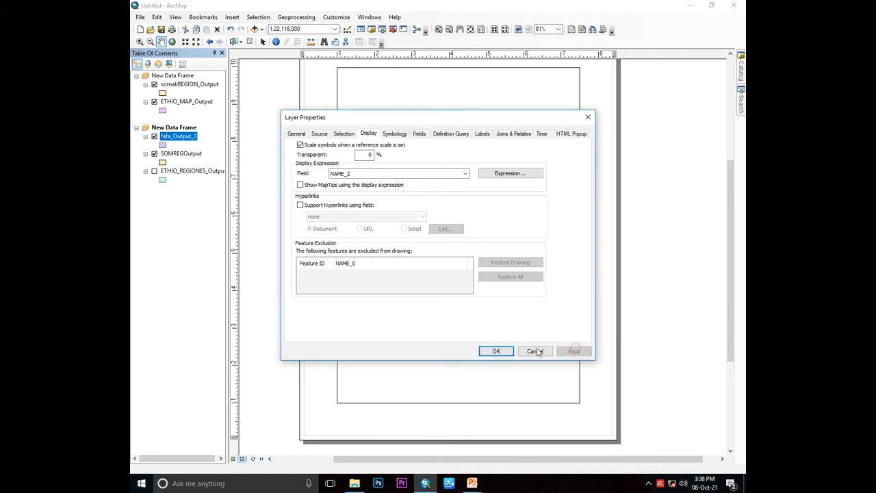
{"action": "left_click", "coordinate": [496, 352]}
{"action": "right_click", "coordinate": [174, 139]}
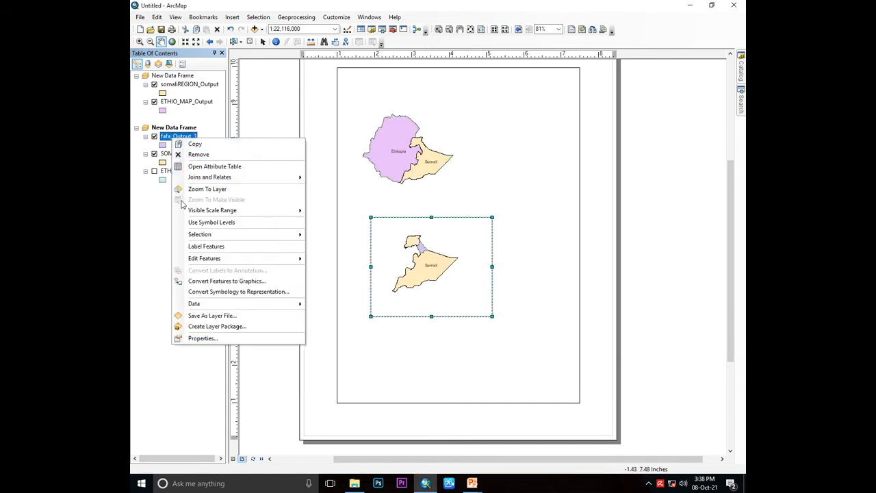
{"action": "left_click", "coordinate": [181, 248]}
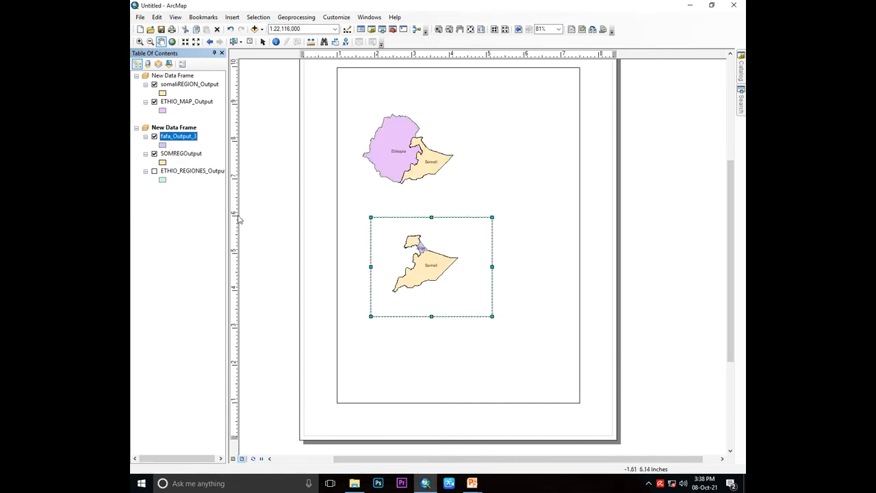
Add the ETHIOWOREDAS_Output.shp shapefile to the second data frame.
{"action": "left_click", "coordinate": [254, 28]}
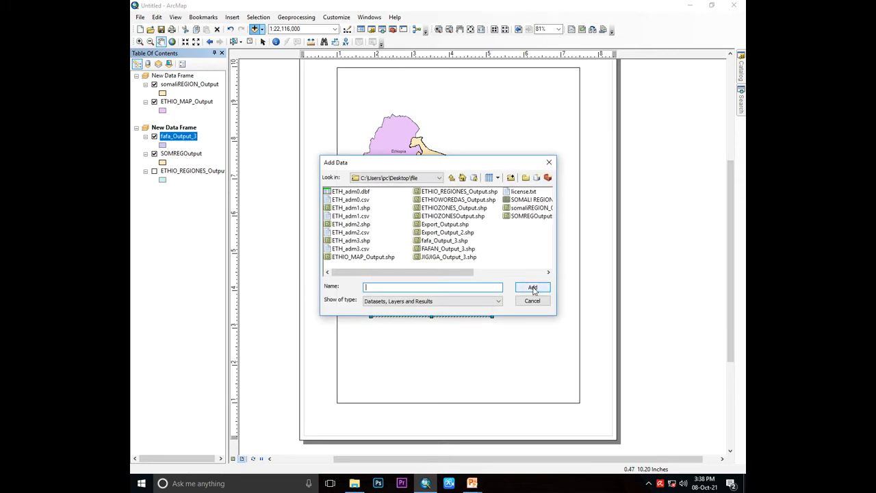
{"action": "left_click", "coordinate": [460, 200]}
{"action": "left_click", "coordinate": [533, 287]}
{"action": "right_click", "coordinate": [192, 137]}
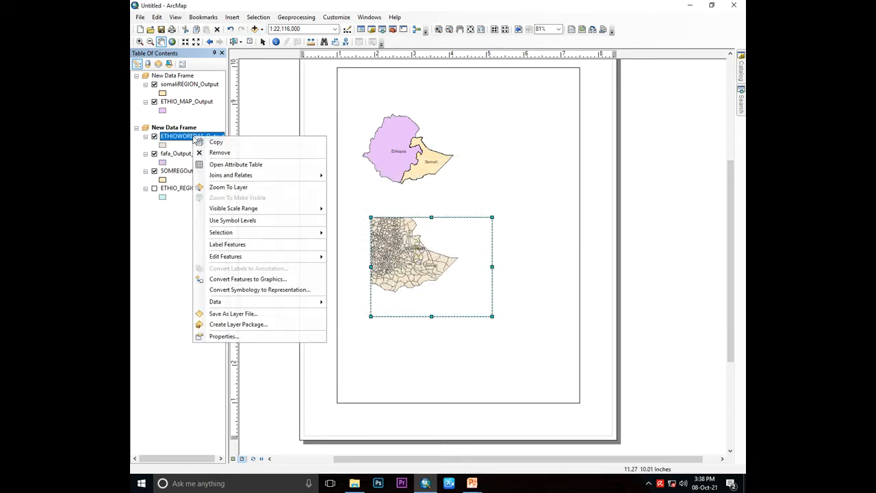
{"action": "left_click", "coordinate": [162, 138]}
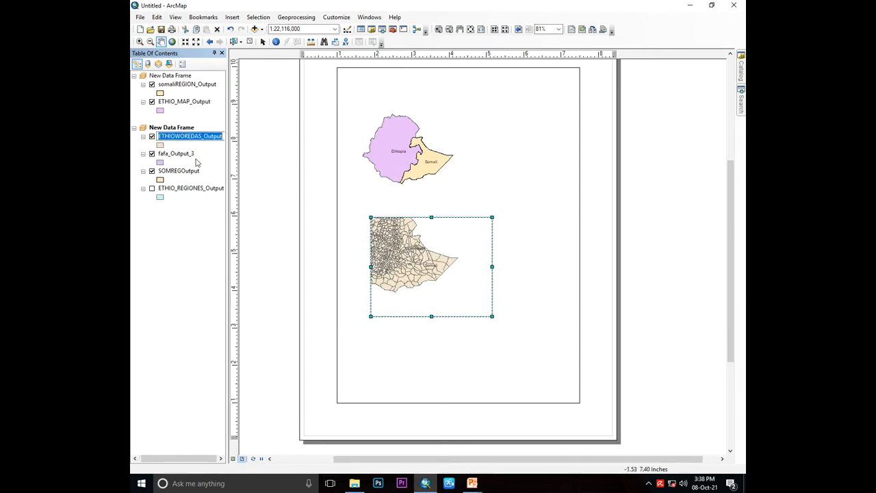
In the ETHIOWOREDAS_Output attribute table, select the Jijiga woreda record of the Somali region and close the table.
{"action": "right_click", "coordinate": [193, 136]}
{"action": "left_click", "coordinate": [212, 169]}
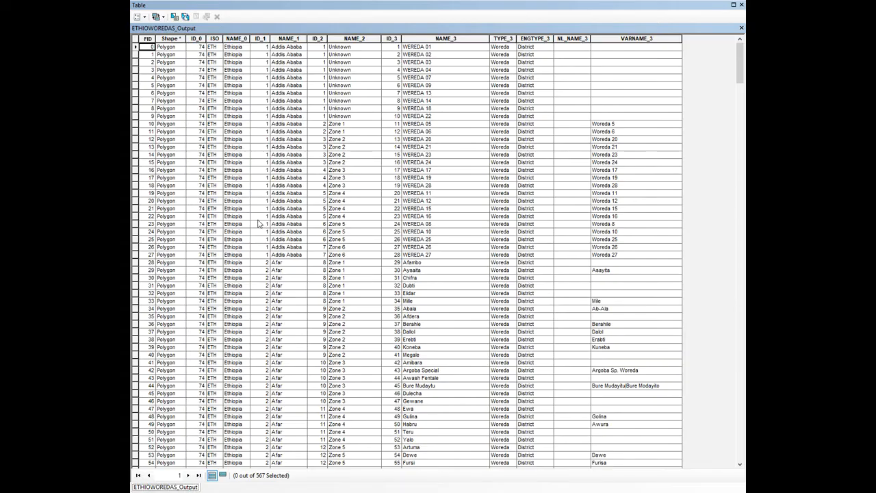
{"action": "scroll", "coordinate": [280, 294], "scroll_direction": "down", "scroll_amount": 20}
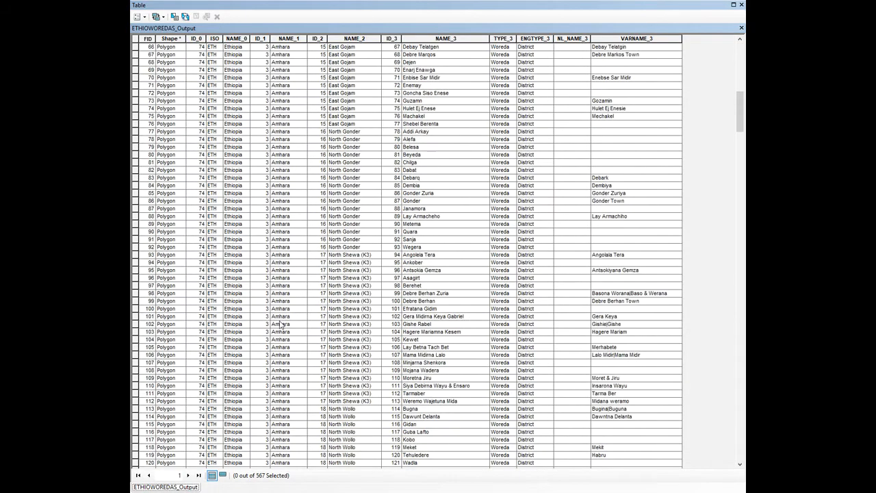
{"action": "scroll", "coordinate": [280, 325], "scroll_direction": "down", "scroll_amount": 20}
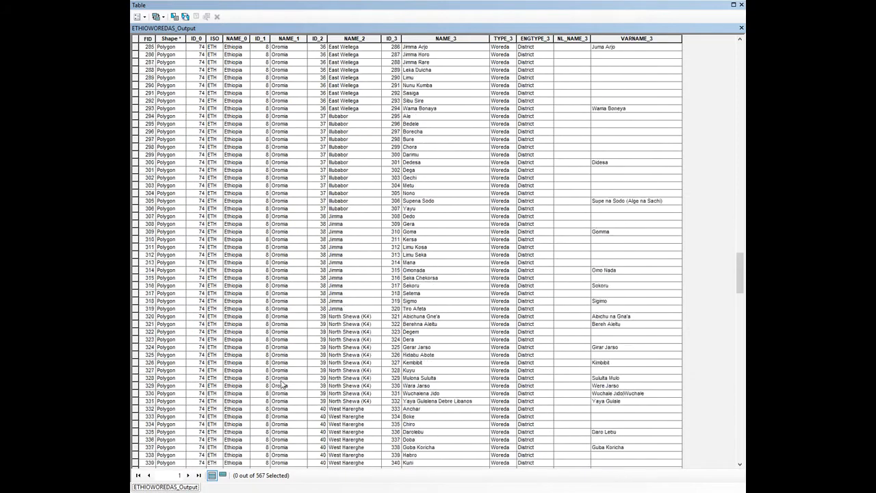
{"action": "scroll", "coordinate": [283, 393], "scroll_direction": "down", "scroll_amount": 11}
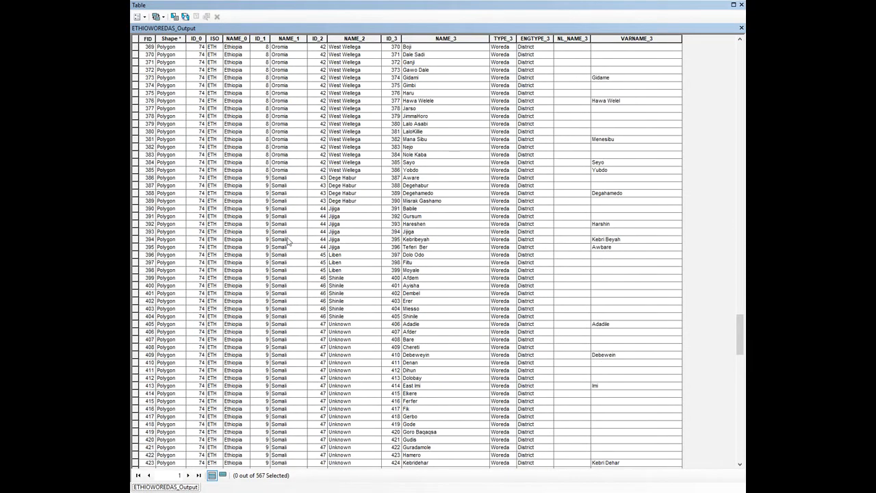
{"action": "left_click", "coordinate": [412, 233]}
{"action": "left_click", "coordinate": [135, 233]}
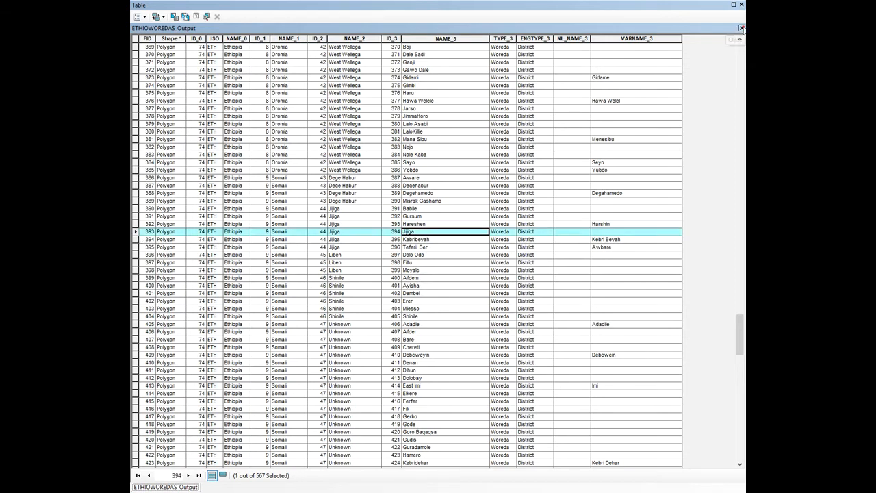
{"action": "left_click", "coordinate": [741, 28]}
Export the selected woreda feature as the shapefile JIGJIGA_Output_3.shp and add it to the map as a layer.
{"action": "right_click", "coordinate": [189, 136]}
{"action": "mouse_move", "coordinate": [212, 299]}
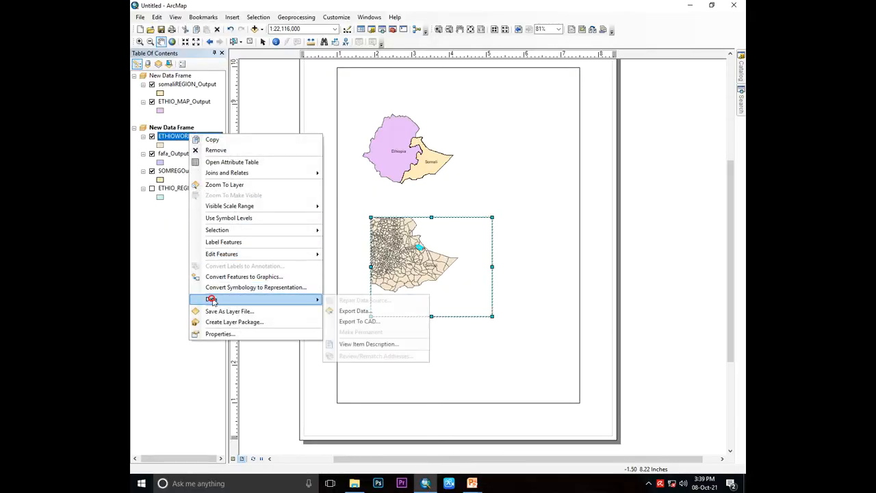
{"action": "left_click", "coordinate": [354, 310]}
{"action": "left_click", "coordinate": [523, 313]}
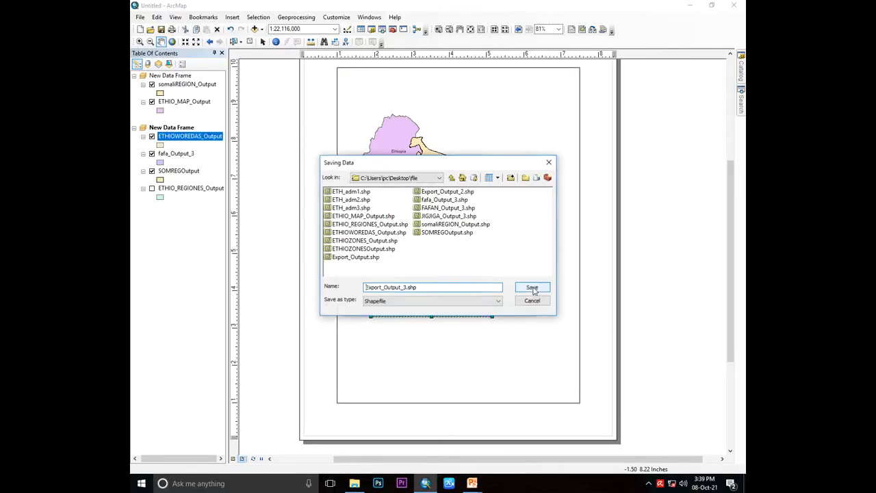
{"action": "left_click", "coordinate": [448, 216]}
{"action": "left_click", "coordinate": [532, 287]}
{"action": "left_click", "coordinate": [478, 277]}
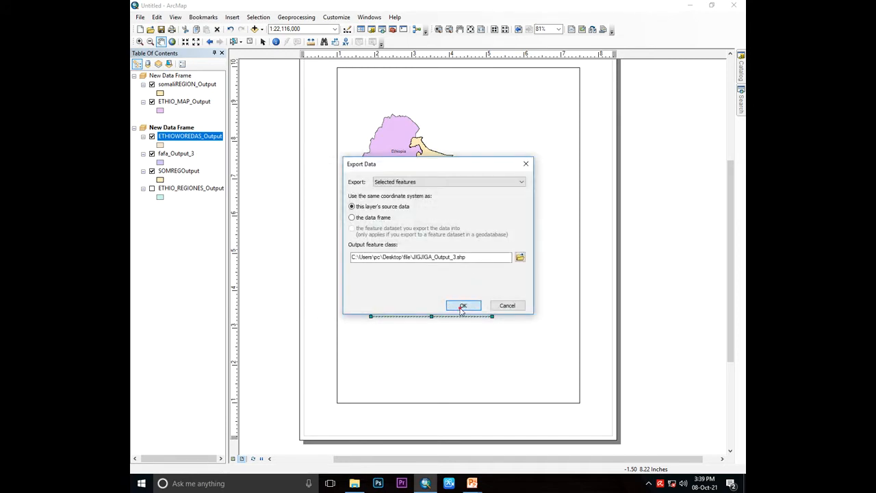
{"action": "left_click", "coordinate": [463, 306]}
{"action": "left_click", "coordinate": [466, 276]}
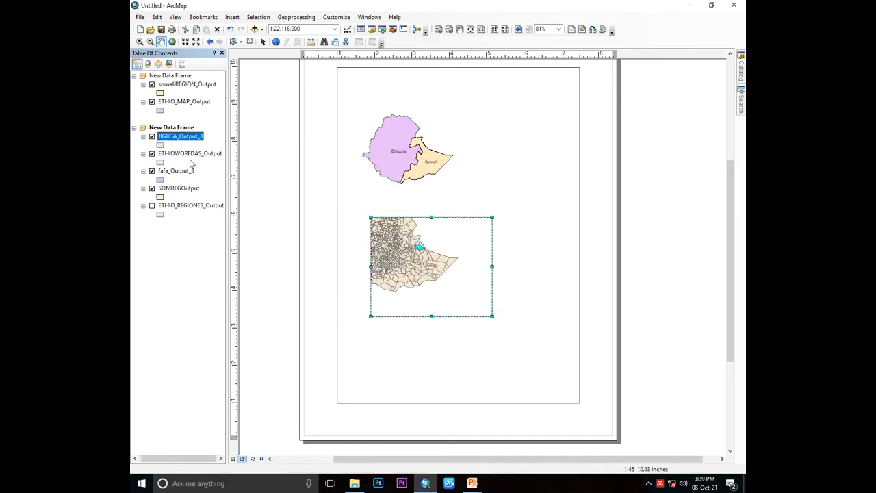
Remove the ETHIOWOREDAS_Output layer from the second data frame.
{"action": "double_click", "coordinate": [188, 155]}
{"action": "left_click", "coordinate": [587, 117]}
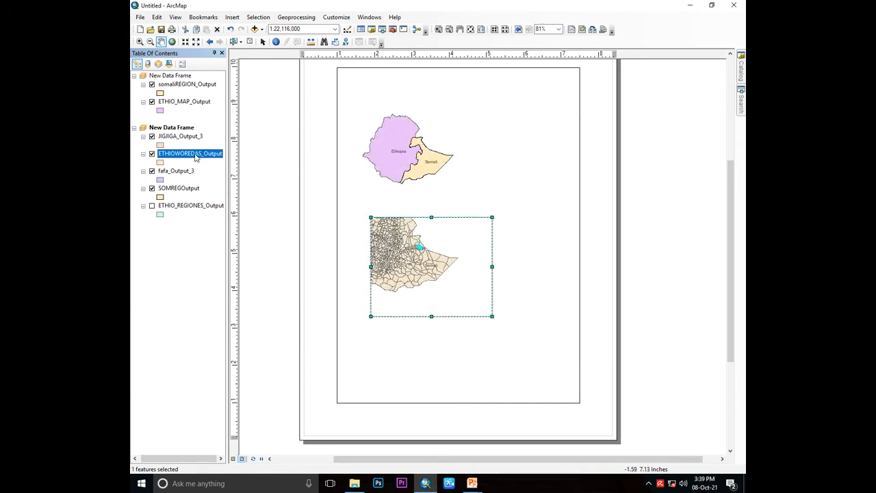
{"action": "right_click", "coordinate": [195, 154]}
{"action": "left_click", "coordinate": [215, 170]}
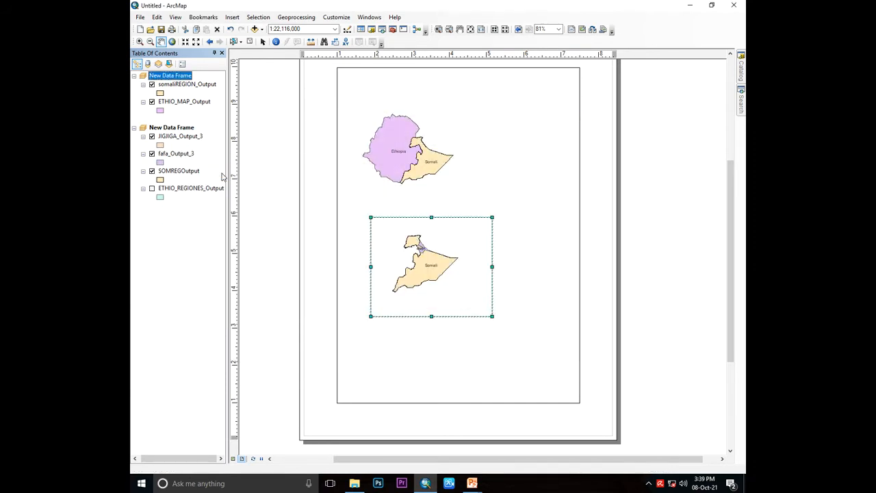
Give the JIGJIGA_Output_3 layer the Yellow fill symbol and enlarge the Somali region map within its data frame.
{"action": "left_click", "coordinate": [159, 146]}
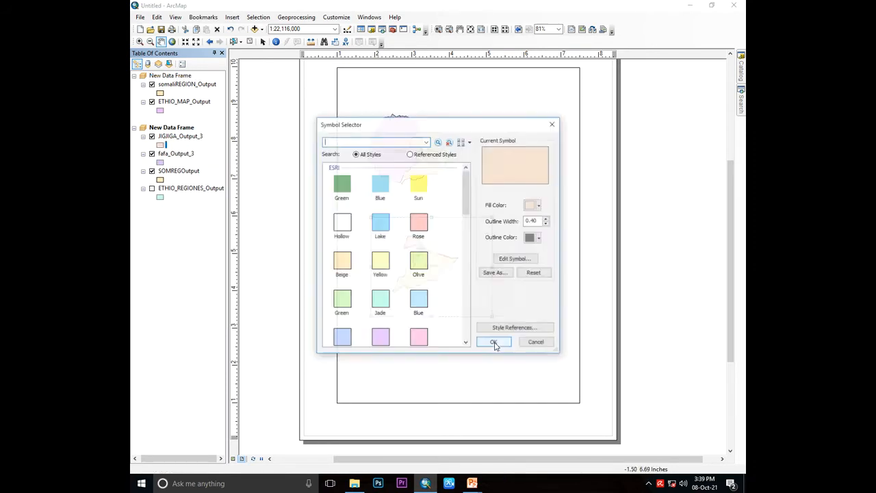
{"action": "left_click", "coordinate": [380, 260]}
{"action": "left_click", "coordinate": [492, 345]}
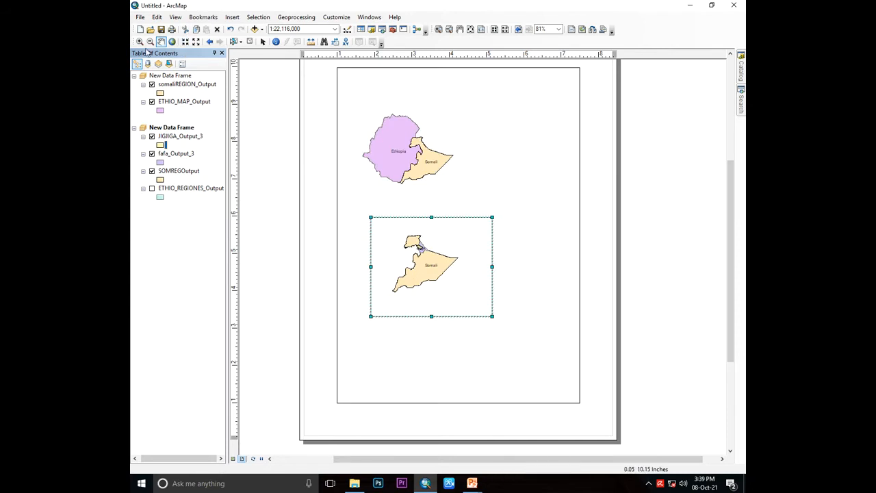
{"action": "left_click_drag", "start_coordinate": [388, 231], "coordinate": [472, 294]}
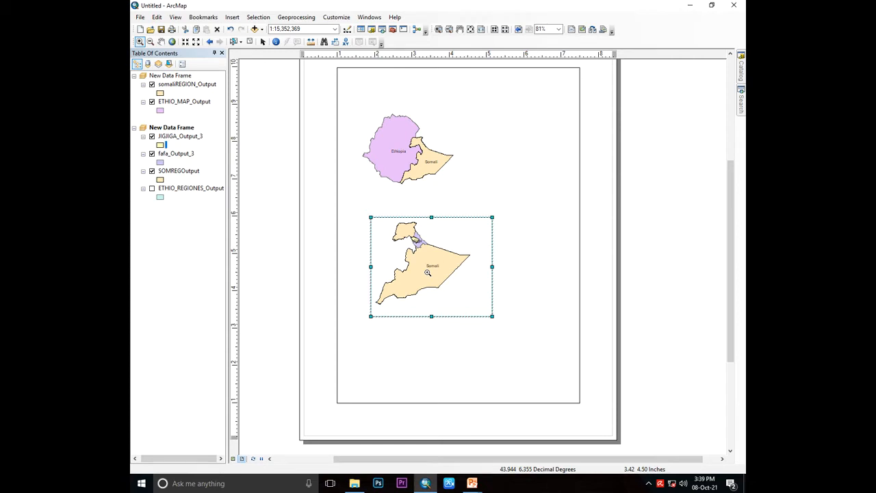
Insert a third data frame and copy the fafa_Output_3 and JIGJIGA_Output_3 layers into it, with JIGJIGA_Output_3 on top.
{"action": "left_click", "coordinate": [231, 18]}
{"action": "left_click", "coordinate": [253, 28]}
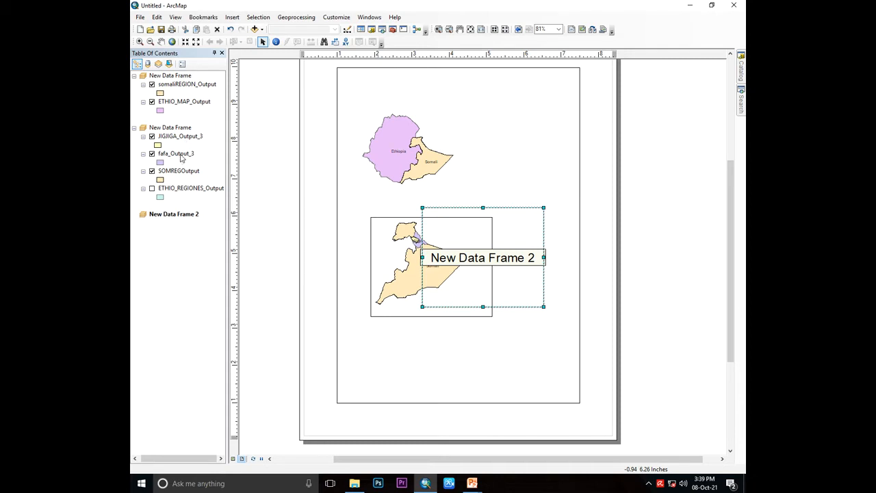
{"action": "left_click_drag", "start_coordinate": [182, 159], "coordinate": [188, 243]}
{"action": "left_click_drag", "start_coordinate": [168, 140], "coordinate": [169, 221]}
Place the new data frame beside the Ethiopia map, shrink its height and width, and fit its map to full extent.
{"action": "left_click_drag", "start_coordinate": [496, 213], "coordinate": [532, 108]}
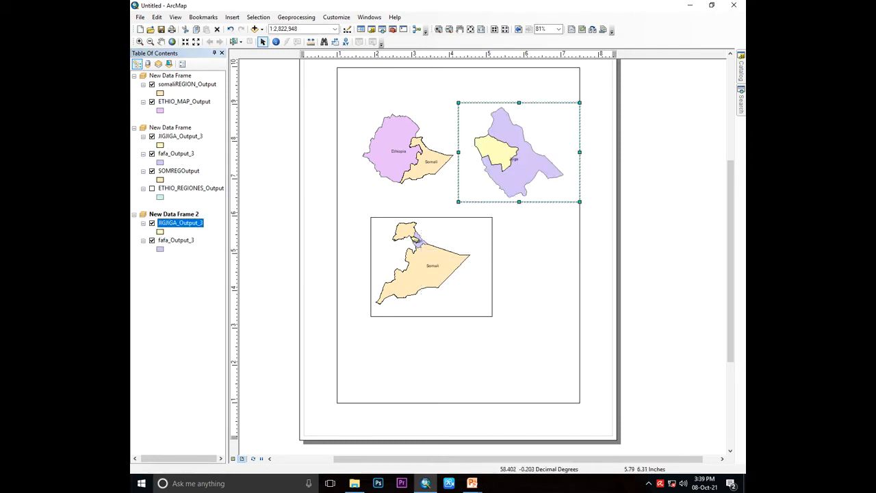
{"action": "left_click_drag", "start_coordinate": [519, 202], "coordinate": [519, 173]}
{"action": "left_click_drag", "start_coordinate": [580, 138], "coordinate": [556, 138]}
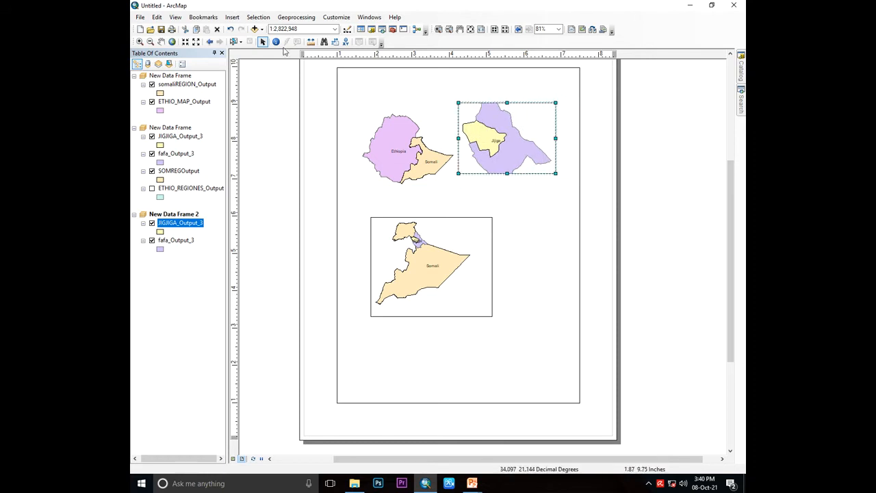
{"action": "left_click", "coordinate": [172, 42]}
{"action": "left_click_drag", "start_coordinate": [483, 156], "coordinate": [503, 181]}
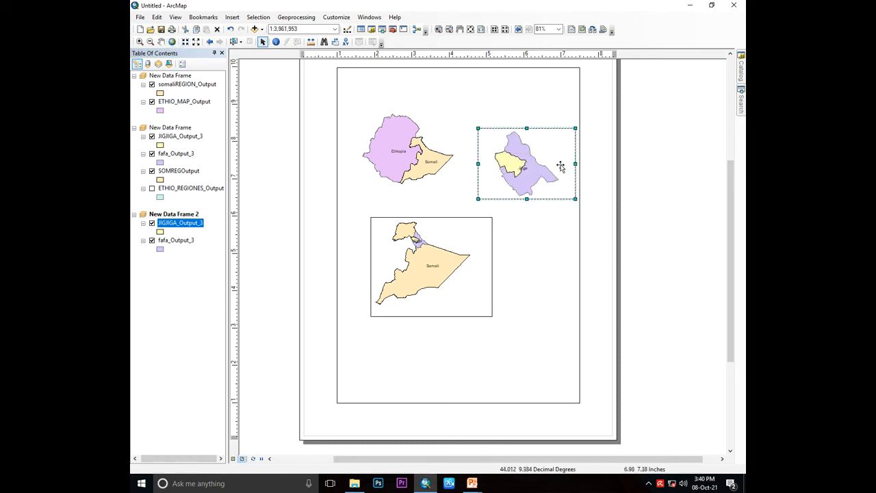
Move the Somali region data frame toward the layout's centre and the Jijiga zone frame up against the main frame's right border.
{"action": "left_click", "coordinate": [501, 231]}
{"action": "left_click_drag", "start_coordinate": [466, 240], "coordinate": [504, 232]}
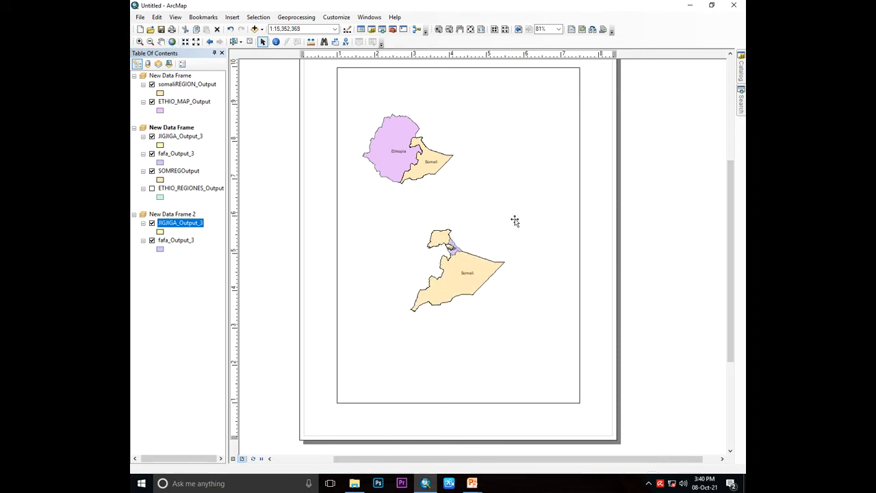
{"action": "left_click_drag", "start_coordinate": [526, 149], "coordinate": [530, 132]}
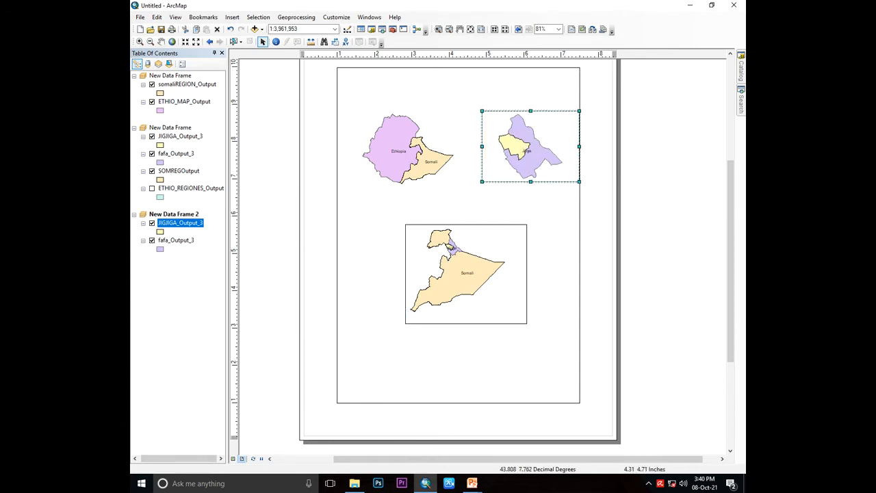
{"action": "left_click", "coordinate": [464, 266]}
{"action": "left_click", "coordinate": [522, 381]}
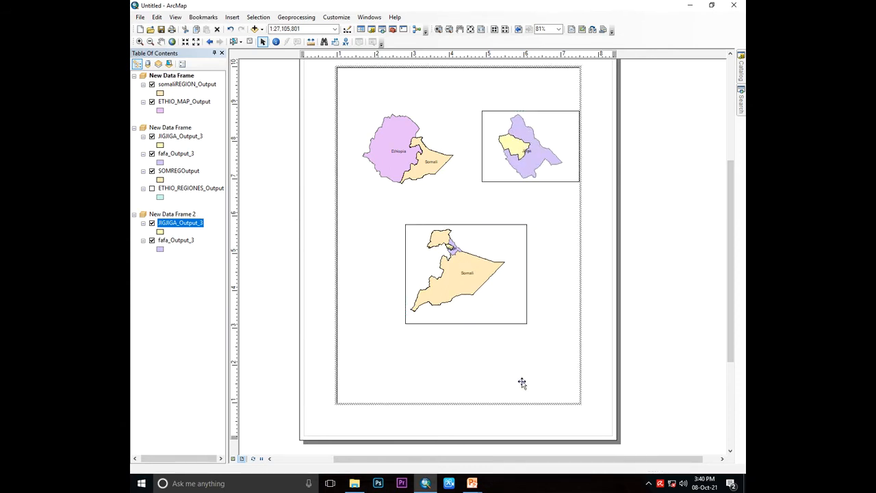
Switch to PowerPoint to examine the sample Jigjiga map's layout and colours, and return to ArcMap.
{"action": "left_click", "coordinate": [473, 484]}
{"action": "left_click", "coordinate": [524, 431]}
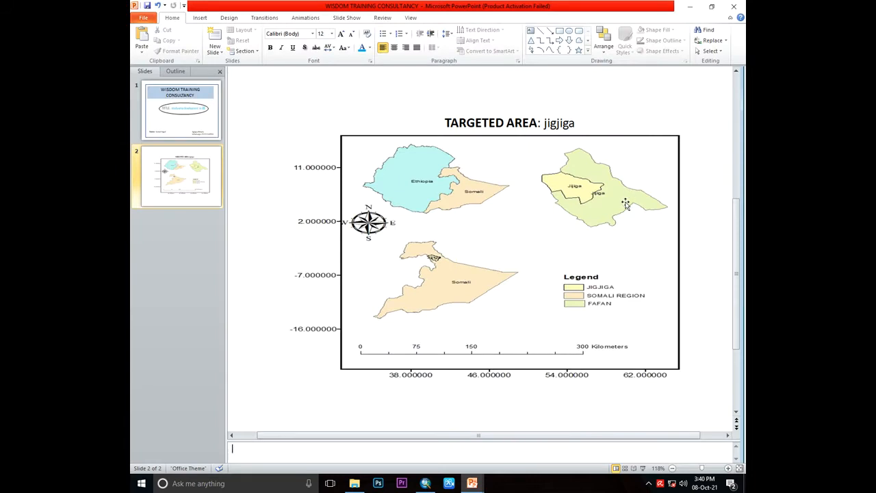
{"action": "left_click", "coordinate": [425, 484]}
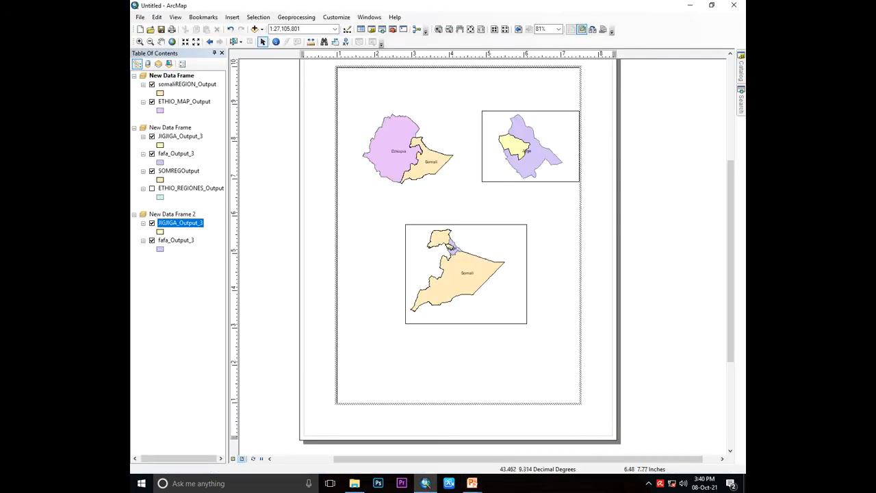
Apply the light Green fill symbol to the fafa_Output_3 layer in both the third and the second data frame.
{"action": "left_click", "coordinate": [162, 249]}
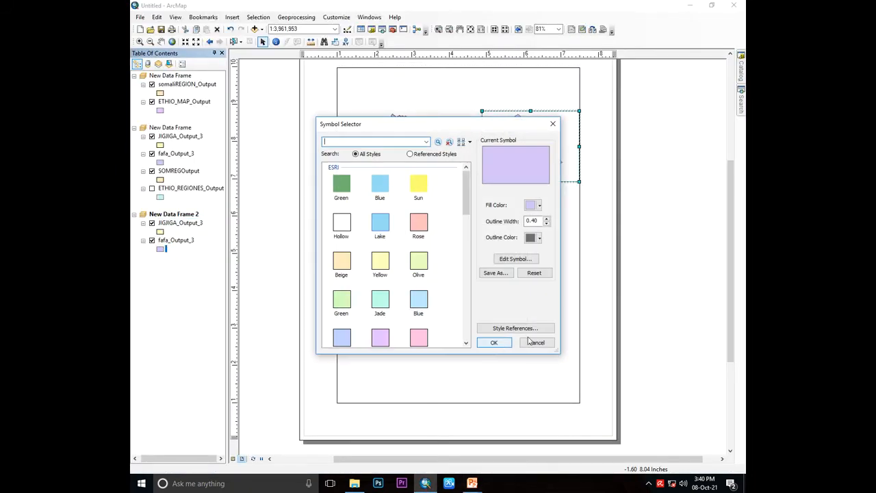
{"action": "left_click", "coordinate": [341, 302]}
{"action": "left_click", "coordinate": [509, 343]}
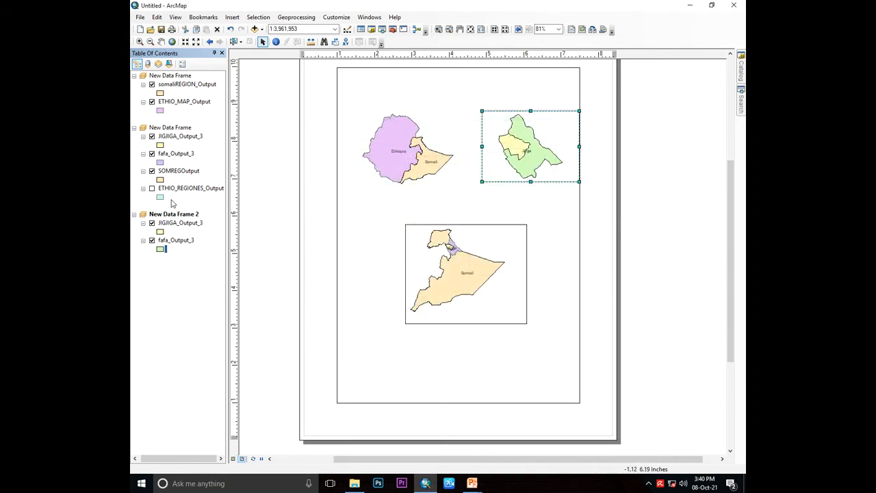
{"action": "left_click", "coordinate": [161, 163]}
{"action": "left_click", "coordinate": [337, 301]}
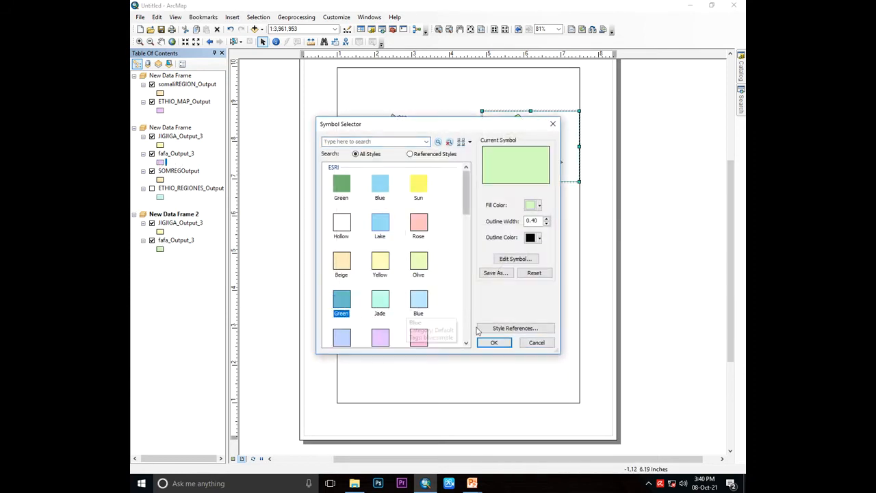
{"action": "left_click", "coordinate": [509, 343]}
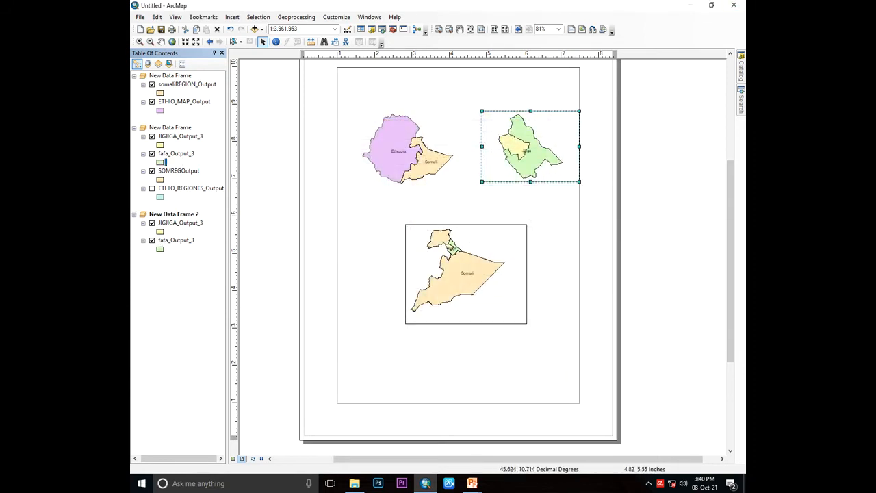
Check the sample map in PowerPoint again, return to ArcMap, and shift the main Ethiopia data frame up and left on the page.
{"action": "left_click", "coordinate": [473, 483]}
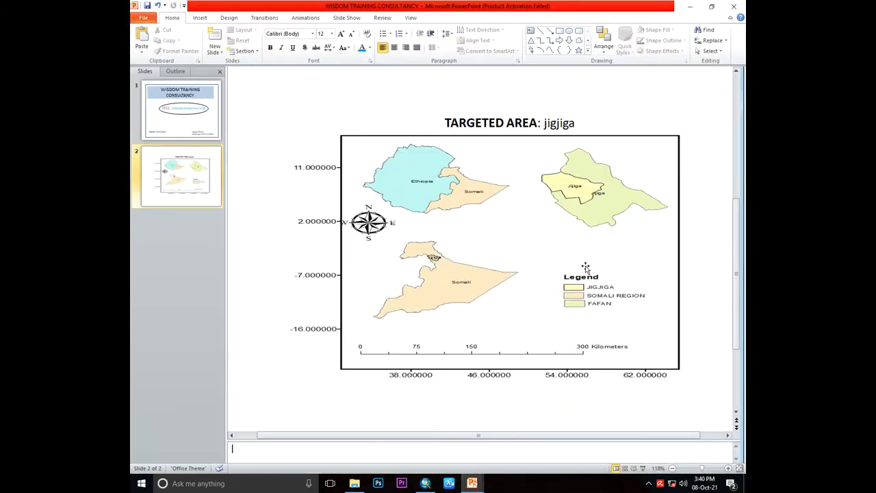
{"action": "left_click", "coordinate": [428, 484]}
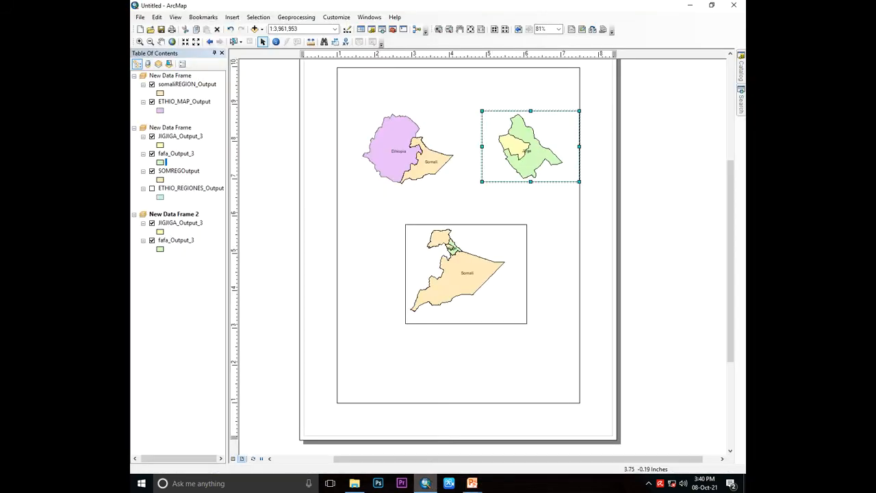
{"action": "left_click", "coordinate": [424, 274]}
{"action": "left_click_drag", "start_coordinate": [412, 139], "coordinate": [412, 118]}
Fit the Somali region map to full extent in its data frame and recentre the Jijiga zone map in its own frame.
{"action": "left_click", "coordinate": [161, 41]}
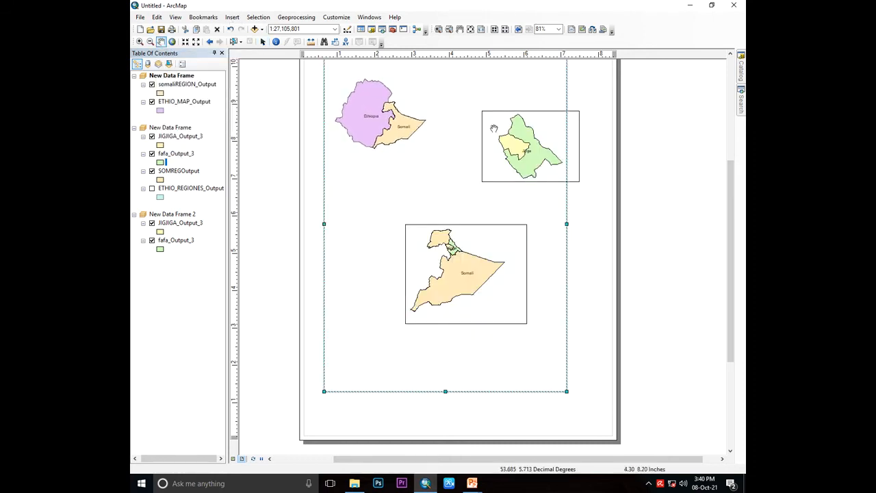
{"action": "left_click_drag", "start_coordinate": [494, 128], "coordinate": [494, 134]}
{"action": "mouse_move", "coordinate": [451, 225]}
{"action": "left_mouse_down"}
{"action": "mouse_move", "coordinate": [441, 227]}
{"action": "mouse_move", "coordinate": [460, 228]}
{"action": "left_mouse_up"}
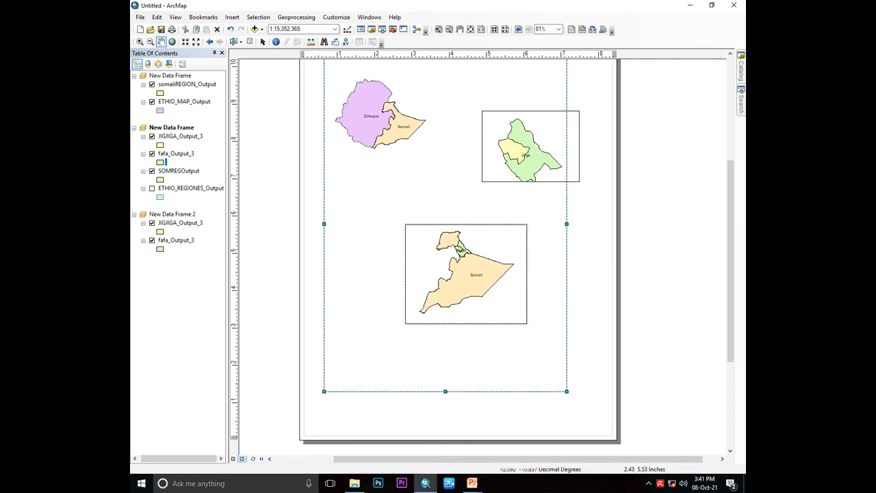
{"action": "left_click", "coordinate": [433, 233]}
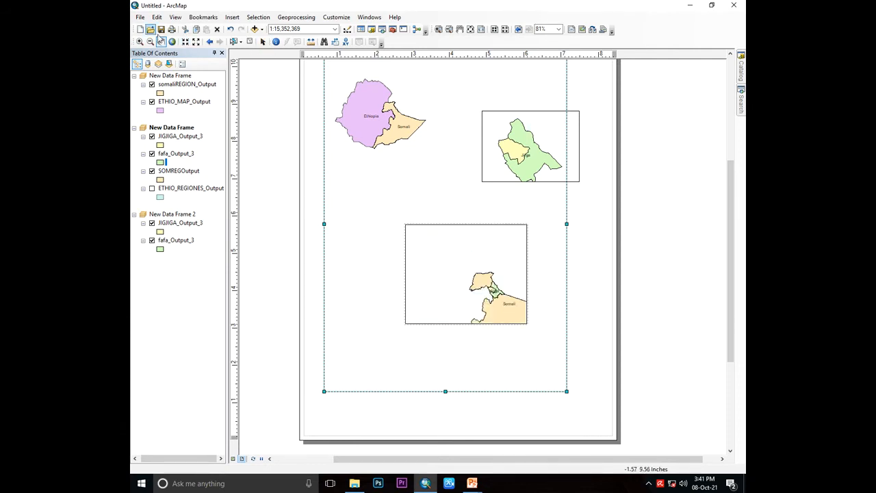
{"action": "left_click", "coordinate": [171, 41]}
{"action": "left_click_drag", "start_coordinate": [478, 268], "coordinate": [454, 251]}
{"action": "left_click", "coordinate": [506, 138]}
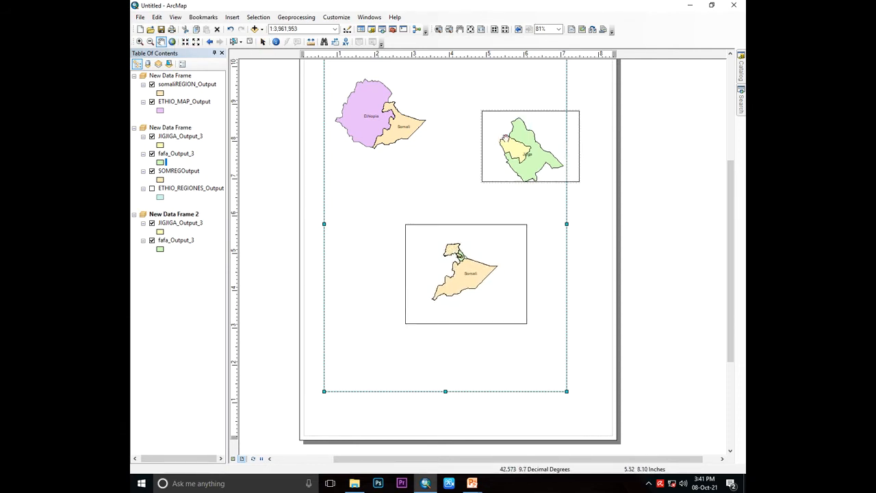
{"action": "mouse_move", "coordinate": [514, 115]}
{"action": "left_mouse_down"}
{"action": "mouse_move", "coordinate": [506, 109]}
{"action": "mouse_move", "coordinate": [514, 111]}
{"action": "left_mouse_up"}
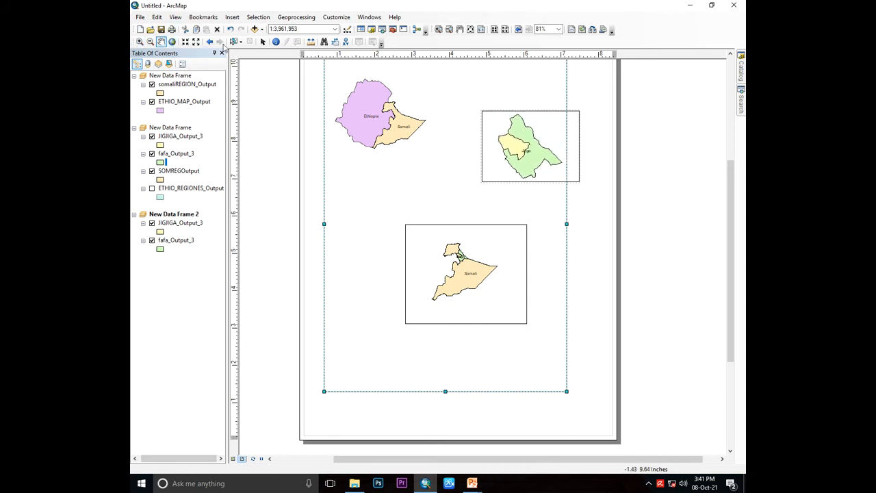
Move the Jijiga zone and Somali region data frames up and left so they sit closer to the Ethiopia map.
{"action": "left_click", "coordinate": [530, 147]}
{"action": "left_click_drag", "start_coordinate": [531, 147], "coordinate": [498, 120]}
{"action": "left_click_drag", "start_coordinate": [457, 228], "coordinate": [433, 193]}
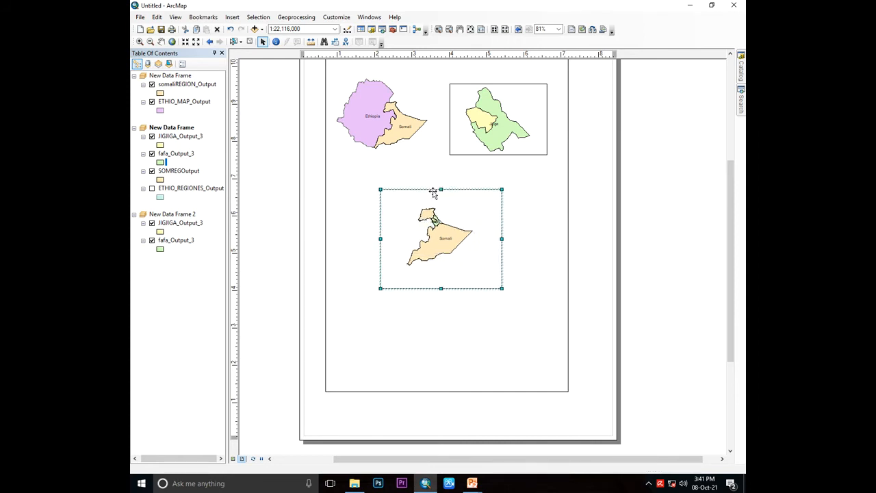
Enlarge the main Ethiopia data frame so its upper-right corner reaches the upper-right corner of the page.
{"action": "left_click", "coordinate": [517, 255]}
{"action": "scroll", "coordinate": [517, 255], "scroll_direction": "down", "scroll_amount": 3}
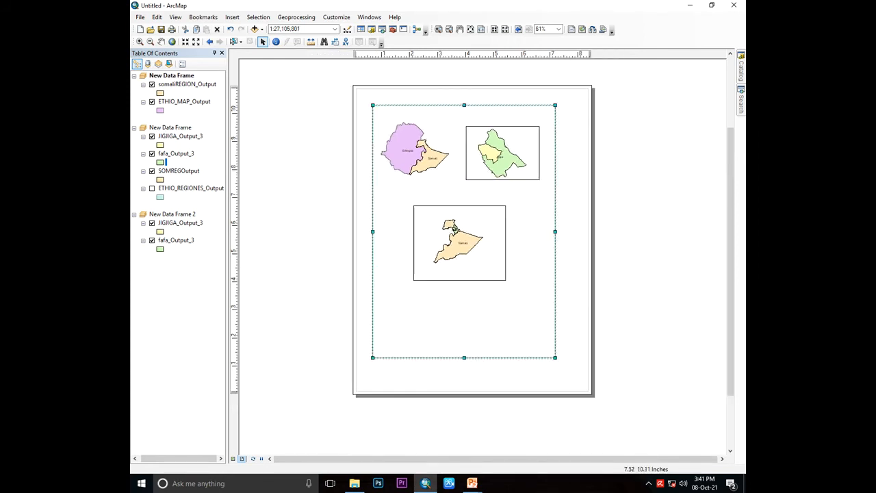
{"action": "left_click_drag", "start_coordinate": [555, 104], "coordinate": [590, 86]}
Shift the Jijiga zone and Somali region data frames right and slightly up within the enlarged main frame.
{"action": "left_click", "coordinate": [519, 151]}
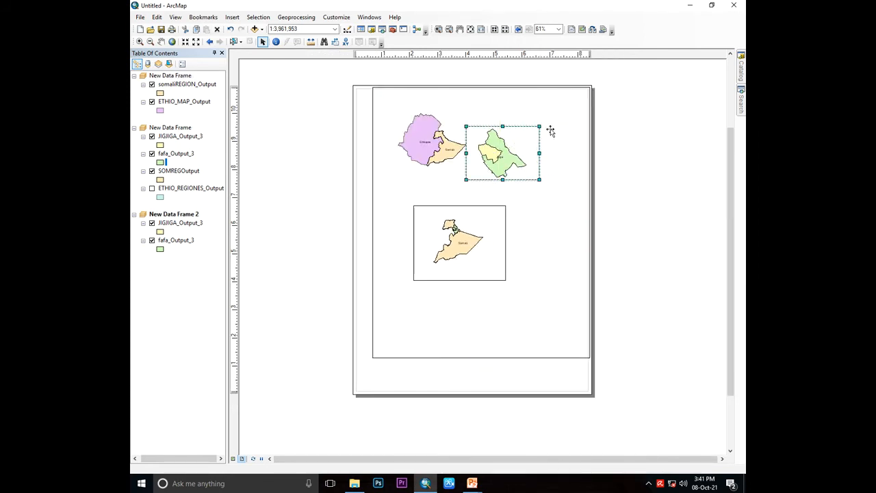
{"action": "left_click_drag", "start_coordinate": [551, 130], "coordinate": [552, 131]}
{"action": "left_click_drag", "start_coordinate": [487, 235], "coordinate": [508, 228]}
Extend the main Ethiopia data frame slightly to the left and down to near the bottom of the page.
{"action": "left_click", "coordinate": [408, 171]}
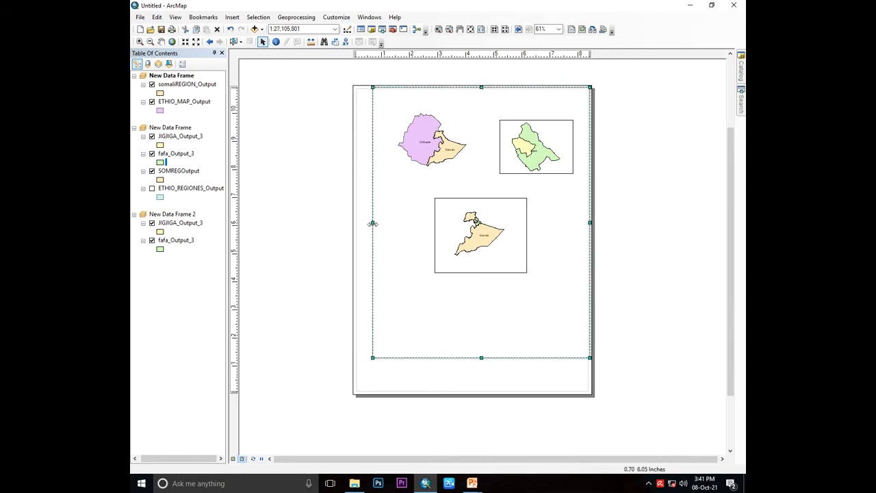
{"action": "mouse_move", "coordinate": [373, 223]}
{"action": "left_mouse_down"}
{"action": "mouse_move", "coordinate": [356, 232]}
{"action": "mouse_move", "coordinate": [368, 230]}
{"action": "left_mouse_up"}
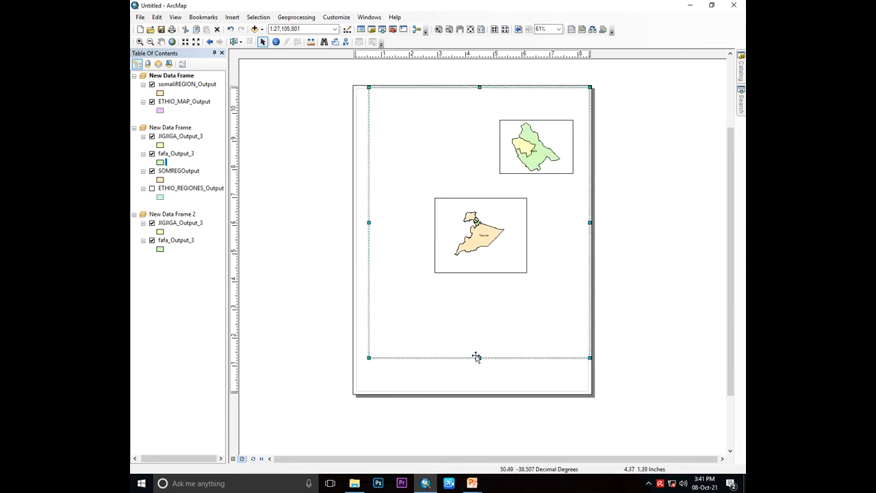
{"action": "left_click_drag", "start_coordinate": [476, 357], "coordinate": [484, 390]}
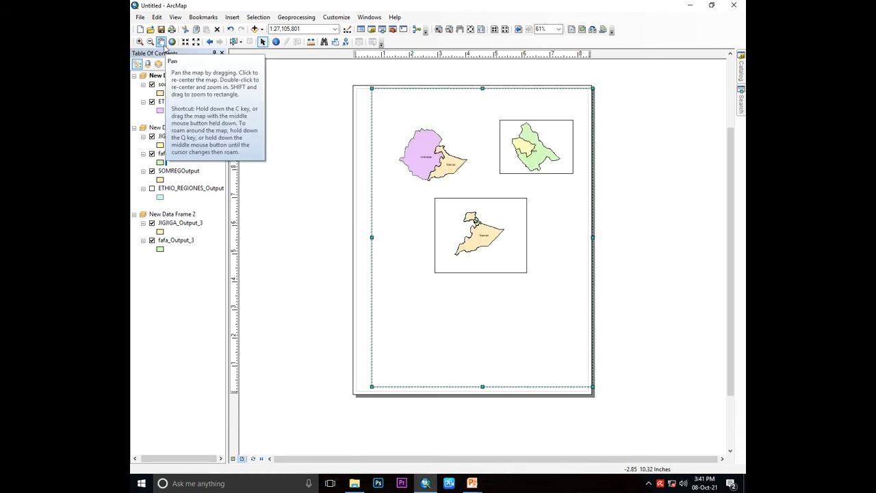
Pan the Ethiopia map toward the middle of its data frame and the Somali region map within its own frame.
{"action": "left_click", "coordinate": [161, 42]}
{"action": "left_click", "coordinate": [419, 147]}
{"action": "mouse_move", "coordinate": [501, 230]}
{"action": "left_mouse_down"}
{"action": "mouse_move", "coordinate": [494, 215]}
{"action": "mouse_move", "coordinate": [511, 233]}
{"action": "left_mouse_up"}
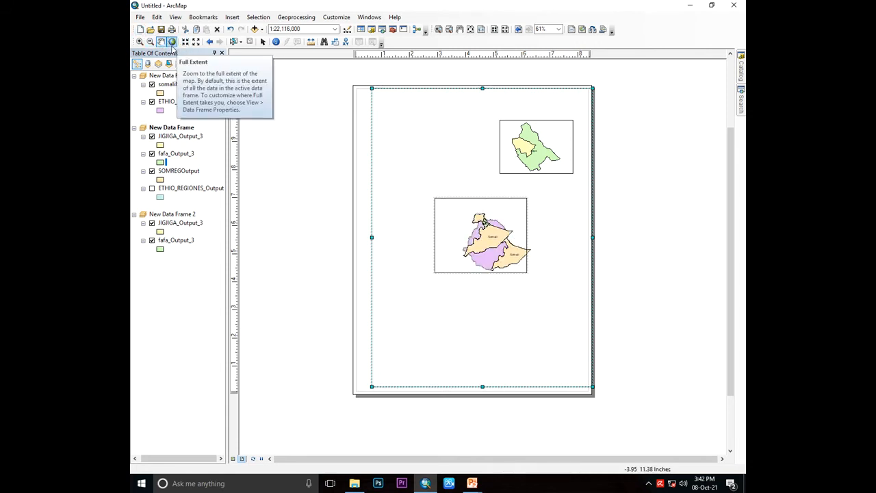
{"action": "left_click", "coordinate": [172, 43]}
{"action": "left_click", "coordinate": [262, 42]}
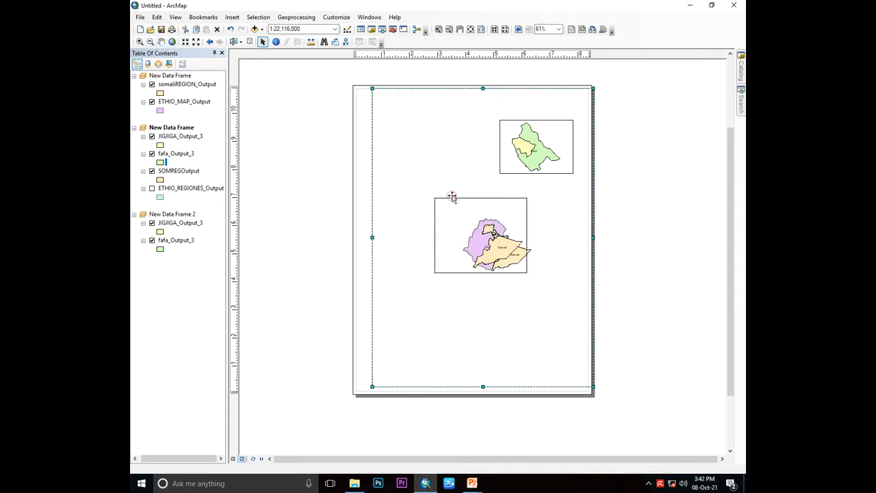
Pan the Ethiopia map back to the upper-left of its data frame, moving the Somali region frame aside and back to mid-page.
{"action": "mouse_move", "coordinate": [450, 197]}
{"action": "left_mouse_down"}
{"action": "mouse_move", "coordinate": [402, 146]}
{"action": "mouse_move", "coordinate": [462, 218]}
{"action": "mouse_move", "coordinate": [453, 203]}
{"action": "left_mouse_up"}
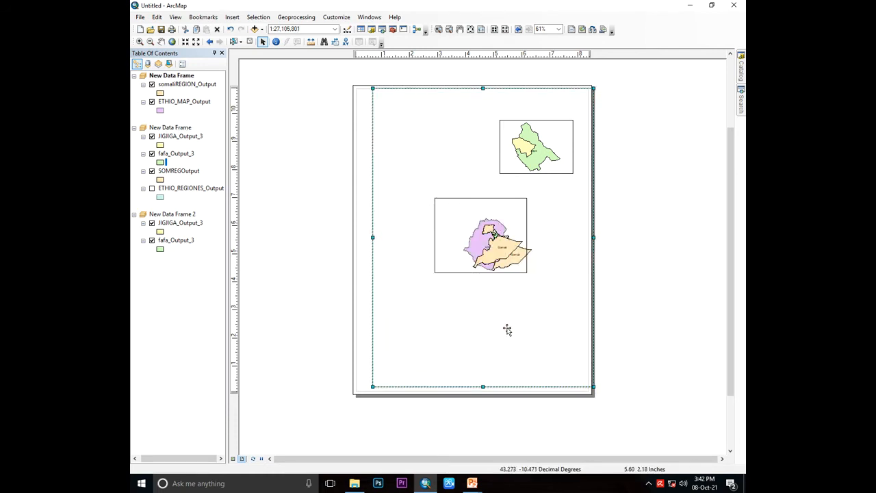
{"action": "left_click_drag", "start_coordinate": [463, 242], "coordinate": [444, 348]}
{"action": "left_click", "coordinate": [483, 249]}
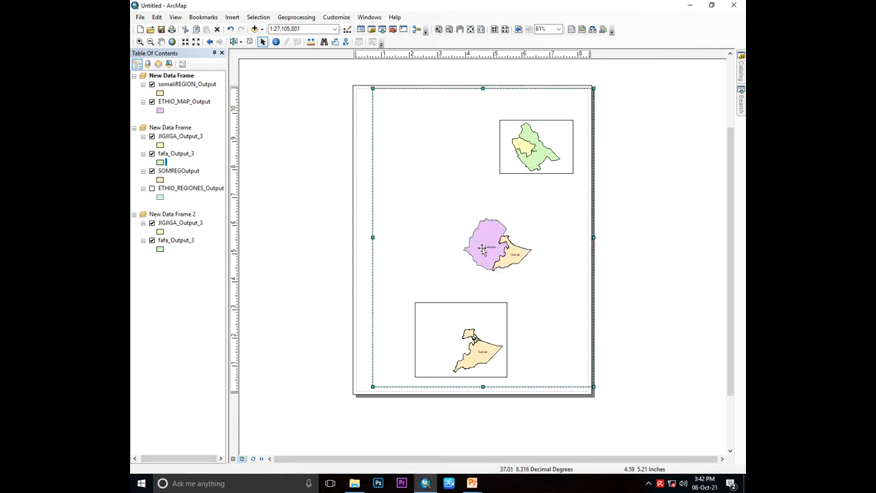
{"action": "left_click", "coordinate": [163, 43]}
{"action": "left_click", "coordinate": [510, 332]}
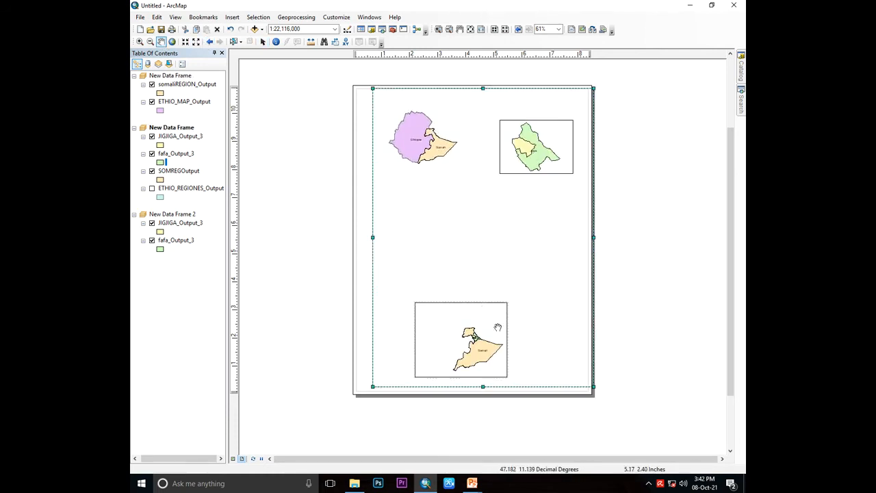
{"action": "left_click_drag", "start_coordinate": [468, 324], "coordinate": [481, 222]}
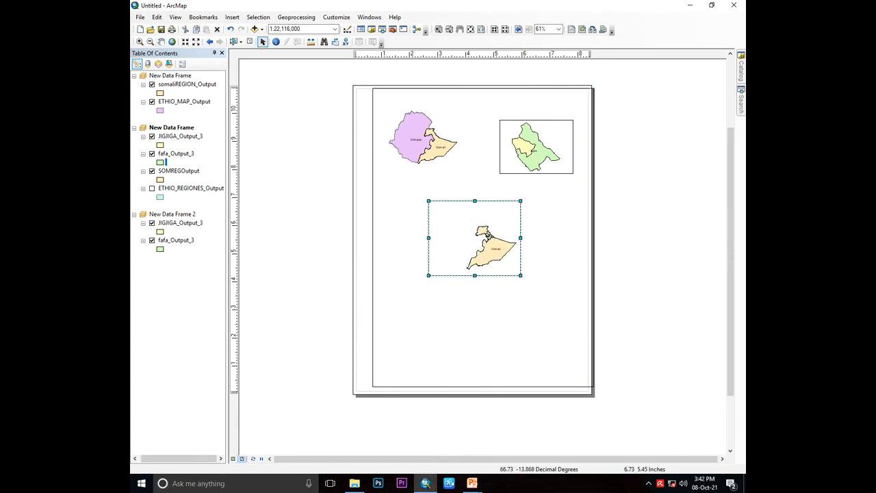
Give the main Ethiopia data frame a thicker black border and shift the frame slightly left on the page.
{"action": "left_click", "coordinate": [481, 333]}
{"action": "right_click", "coordinate": [479, 340]}
{"action": "right_click", "coordinate": [416, 327]}
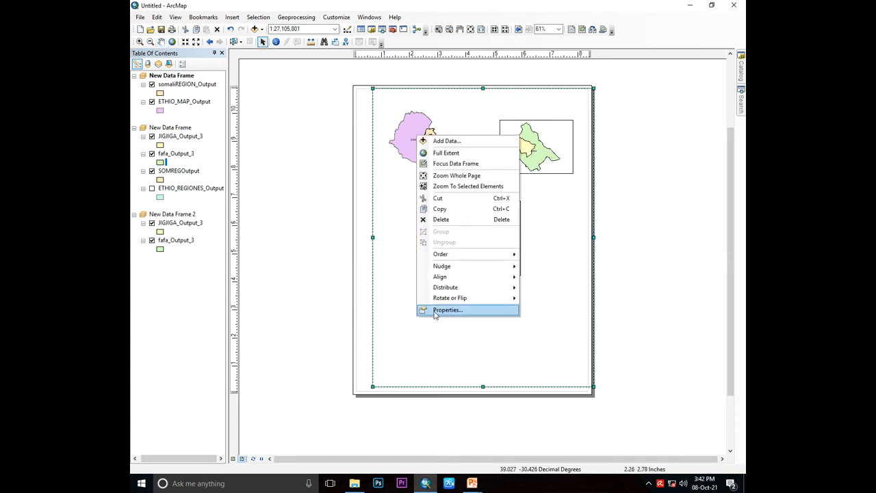
{"action": "left_click", "coordinate": [434, 314]}
{"action": "left_click", "coordinate": [486, 118]}
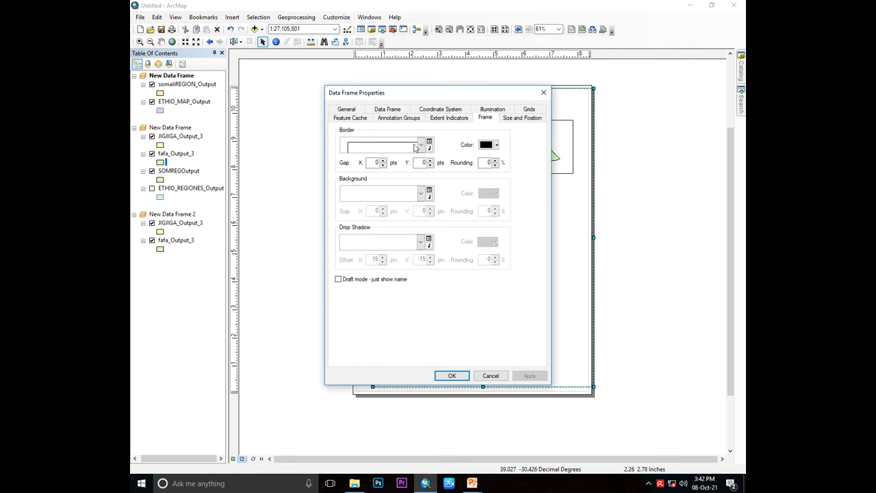
{"action": "left_click", "coordinate": [419, 147]}
{"action": "left_click", "coordinate": [399, 170]}
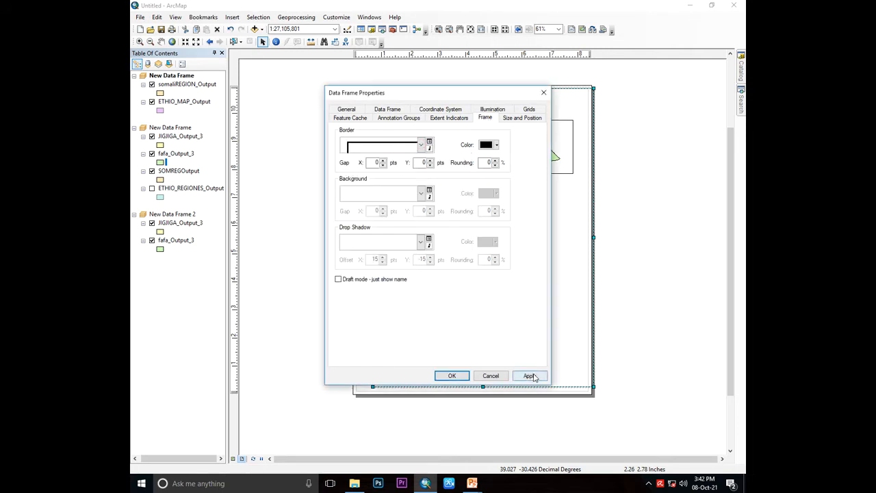
{"action": "left_click", "coordinate": [529, 376]}
{"action": "left_click", "coordinate": [452, 376]}
{"action": "left_click_drag", "start_coordinate": [508, 314], "coordinate": [499, 313]}
{"action": "right_click", "coordinate": [499, 313]}
{"action": "left_click", "coordinate": [529, 304]}
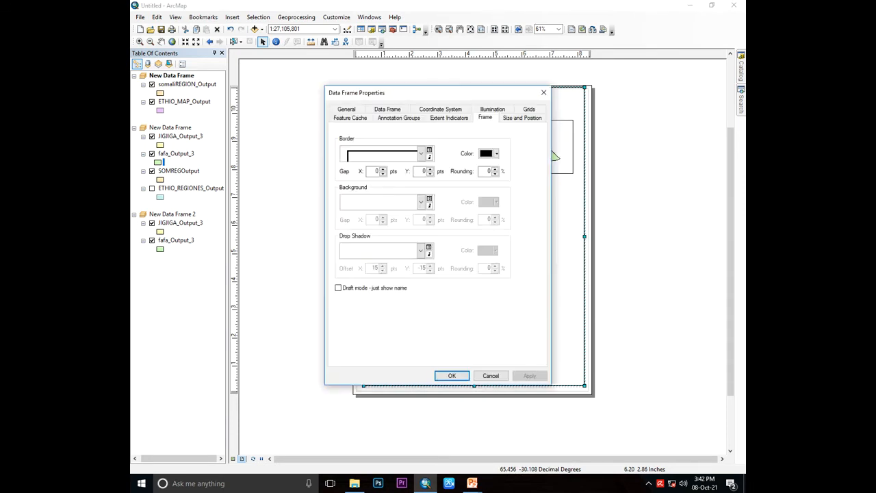
{"action": "left_click", "coordinate": [529, 110]}
{"action": "left_click", "coordinate": [506, 149]}
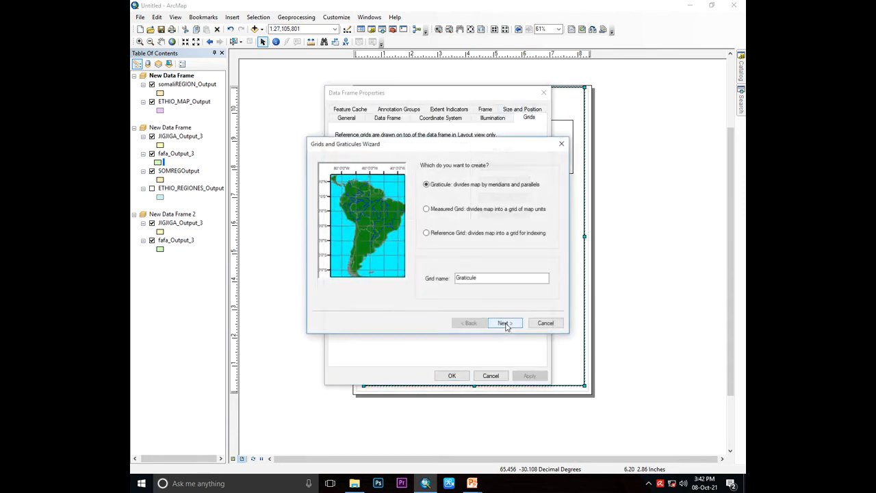
{"action": "left_click", "coordinate": [546, 324]}
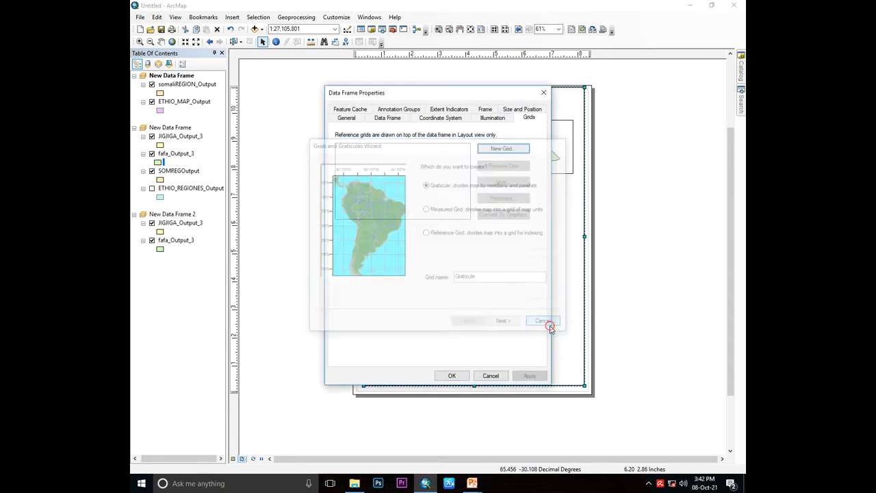
{"action": "left_click", "coordinate": [491, 375]}
Start a new reference grid for the main Ethiopia data frame, compare the grid types and choose Measured Grid.
{"action": "double_click", "coordinate": [518, 329]}
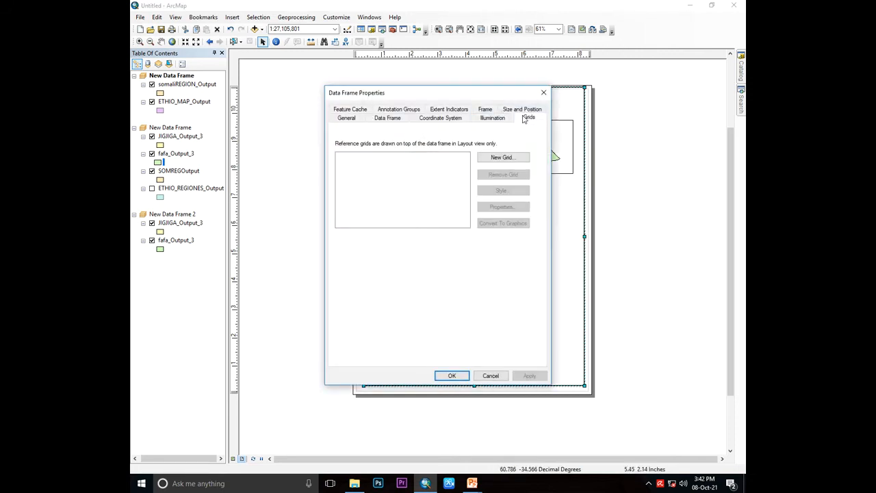
{"action": "left_click", "coordinate": [503, 158]}
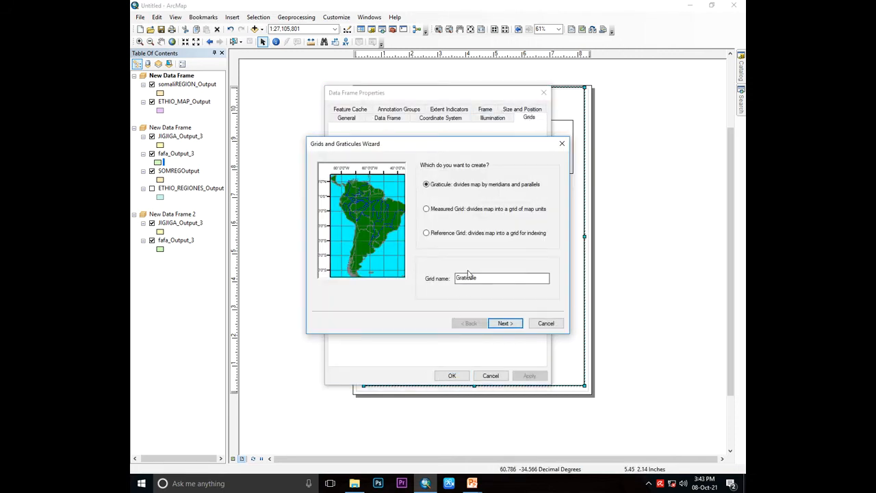
{"action": "left_click", "coordinate": [450, 210]}
{"action": "left_click", "coordinate": [438, 234]}
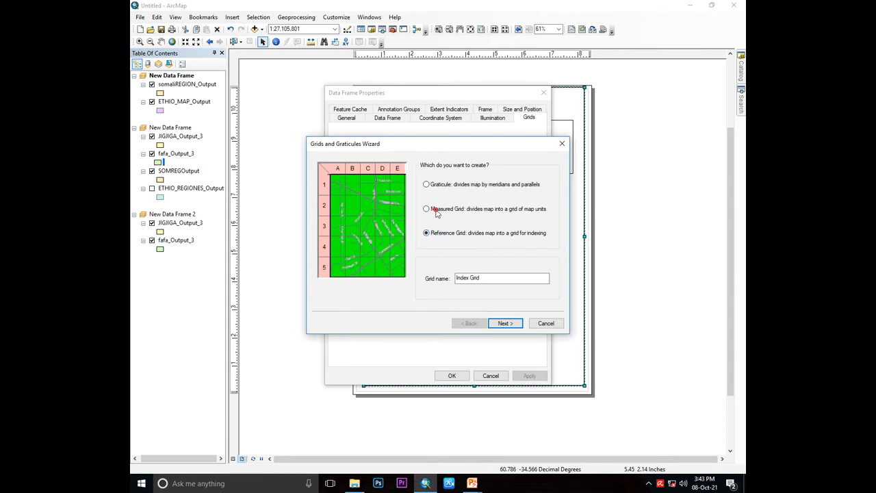
{"action": "left_click", "coordinate": [436, 211]}
{"action": "left_click", "coordinate": [441, 185]}
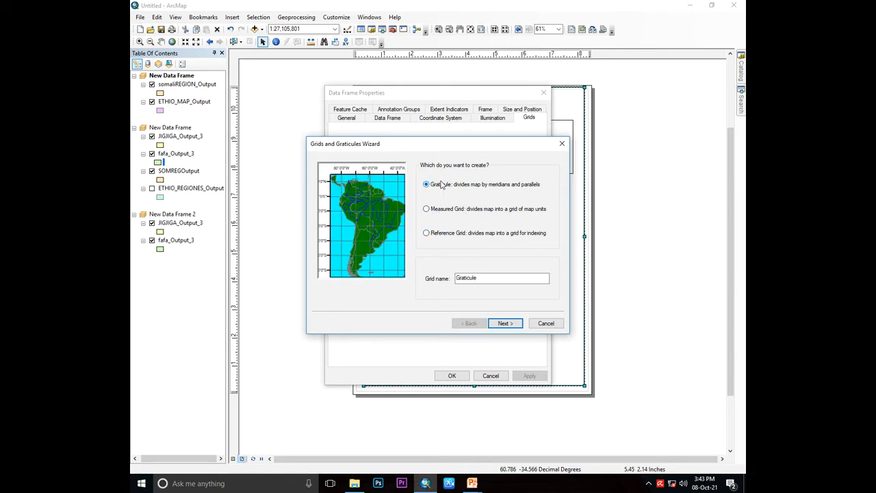
{"action": "left_click", "coordinate": [427, 211]}
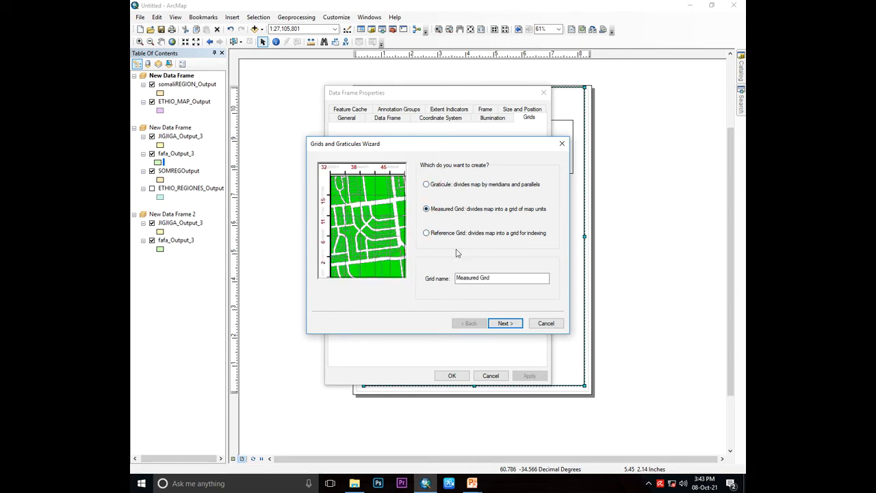
{"action": "left_click", "coordinate": [505, 324]}
Set the measured grid's appearance to Labels only and make its label text black.
{"action": "left_click", "coordinate": [441, 192]}
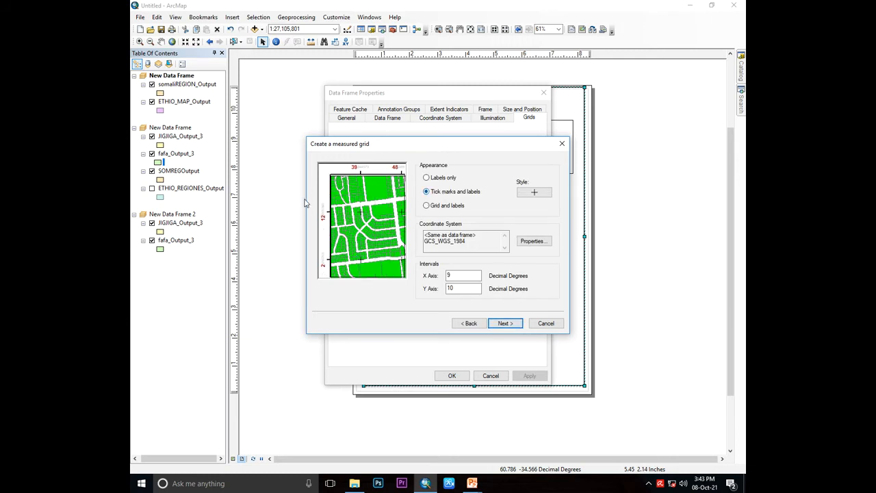
{"action": "left_click", "coordinate": [445, 179]}
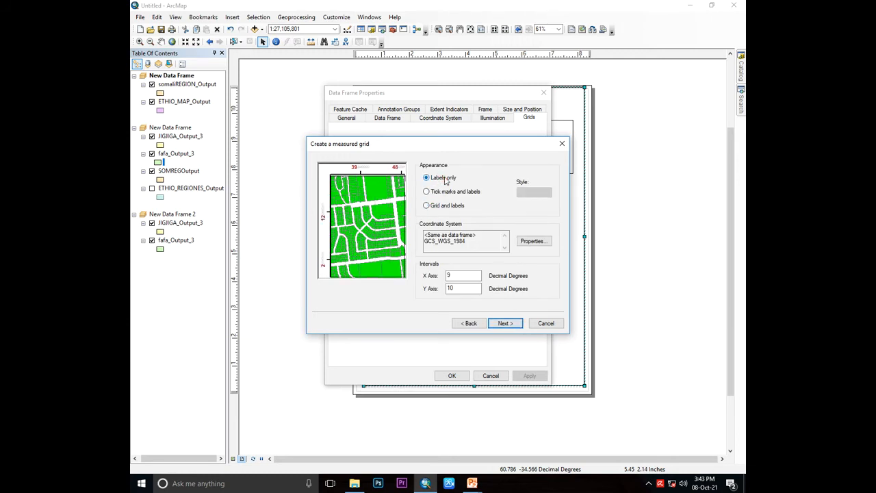
{"action": "left_click", "coordinate": [504, 325]}
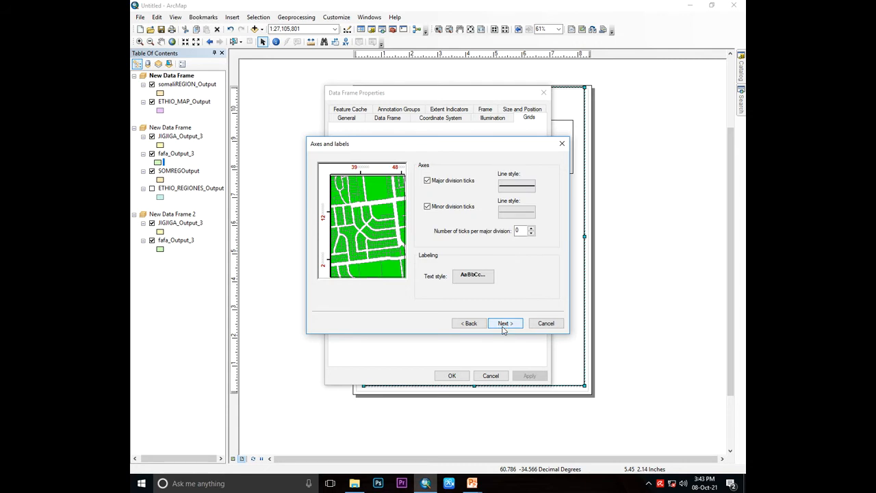
{"action": "left_click", "coordinate": [436, 183]}
{"action": "left_click", "coordinate": [427, 209]}
{"action": "left_click", "coordinate": [505, 323]}
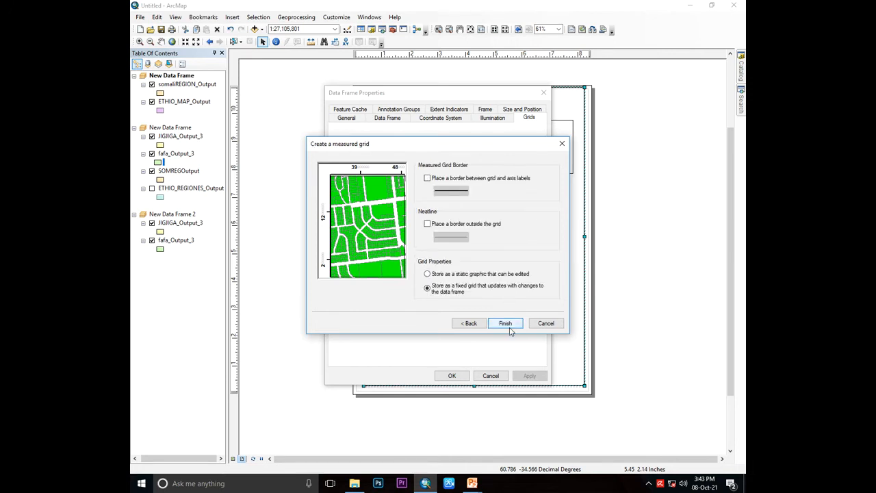
Place a border between the grid and axis labels, without an outer neatline, and apply the finished measured grid to the data frame.
{"action": "left_click", "coordinate": [428, 179]}
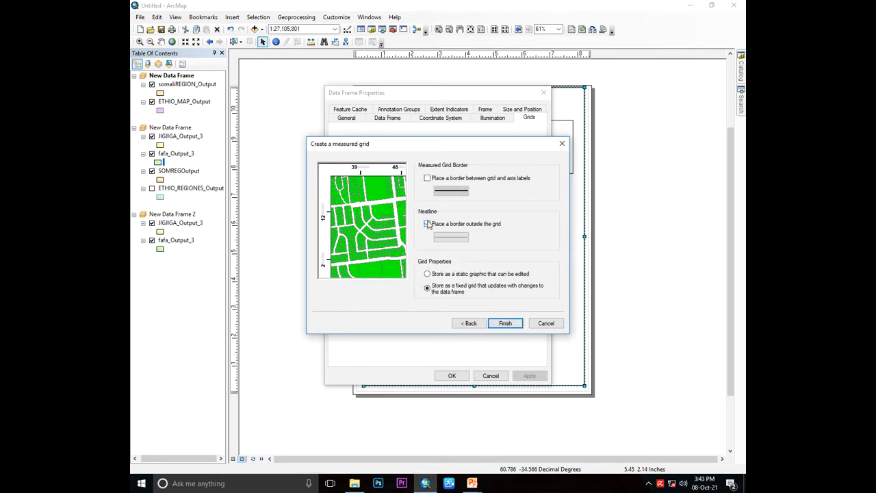
{"action": "left_click", "coordinate": [427, 178]}
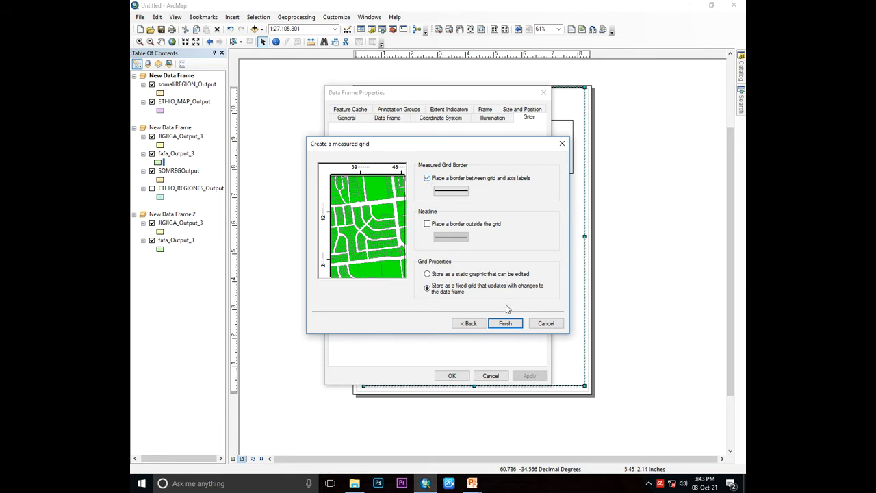
{"action": "left_click", "coordinate": [510, 327]}
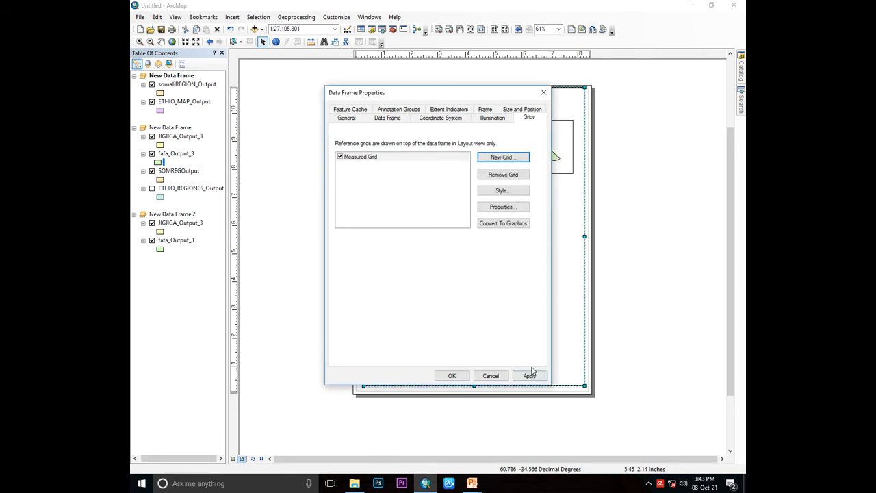
{"action": "left_click", "coordinate": [530, 375]}
{"action": "left_click", "coordinate": [452, 376]}
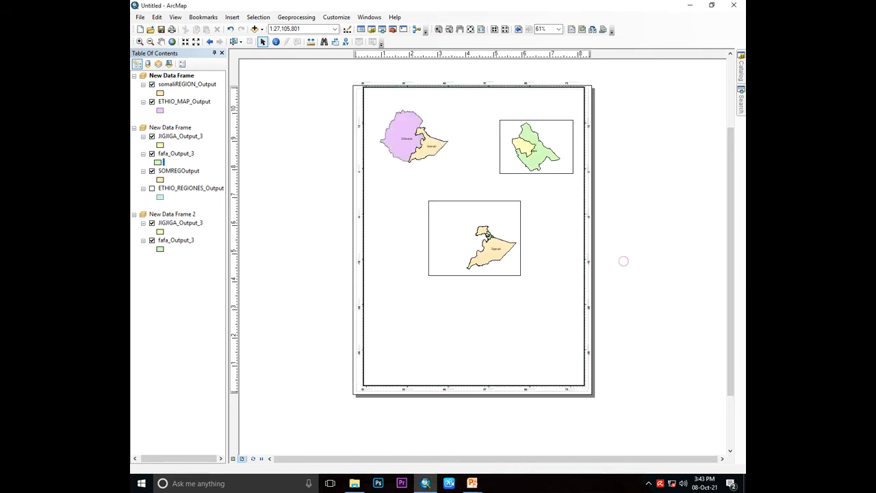
Turn off the measured grid's top and right major division ticks and its top subdivision ticks.
{"action": "right_click", "coordinate": [470, 157]}
{"action": "left_click", "coordinate": [494, 330]}
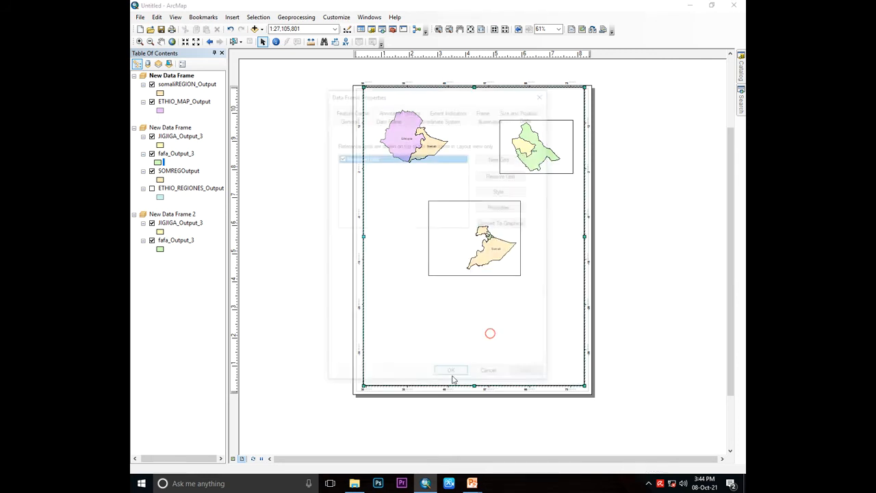
{"action": "left_click", "coordinate": [502, 207]}
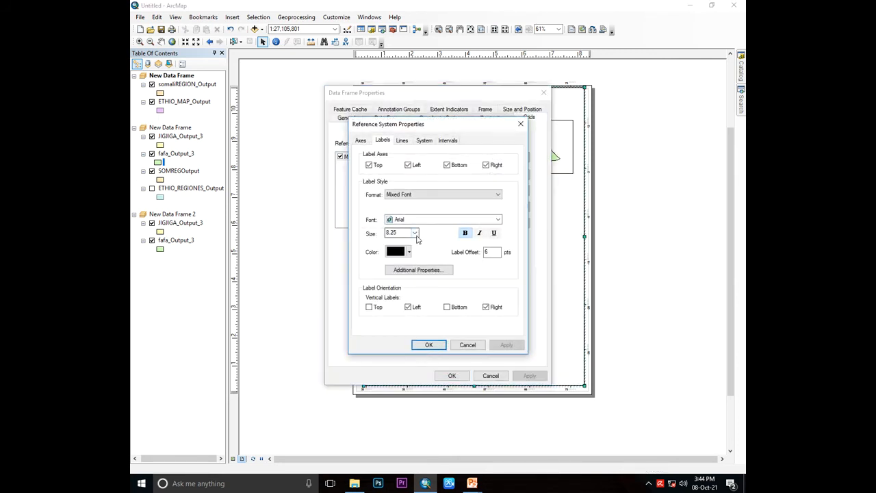
{"action": "left_click", "coordinate": [361, 140]}
{"action": "left_click", "coordinate": [368, 166]}
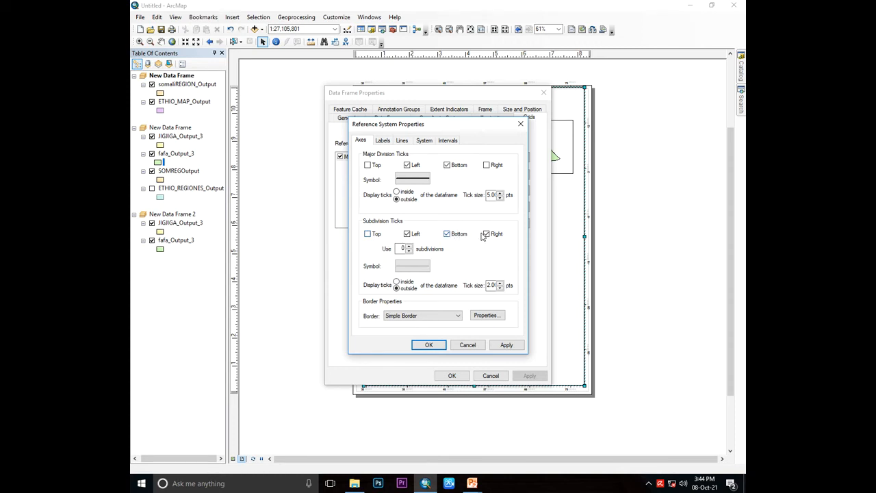
{"action": "left_click", "coordinate": [383, 140]}
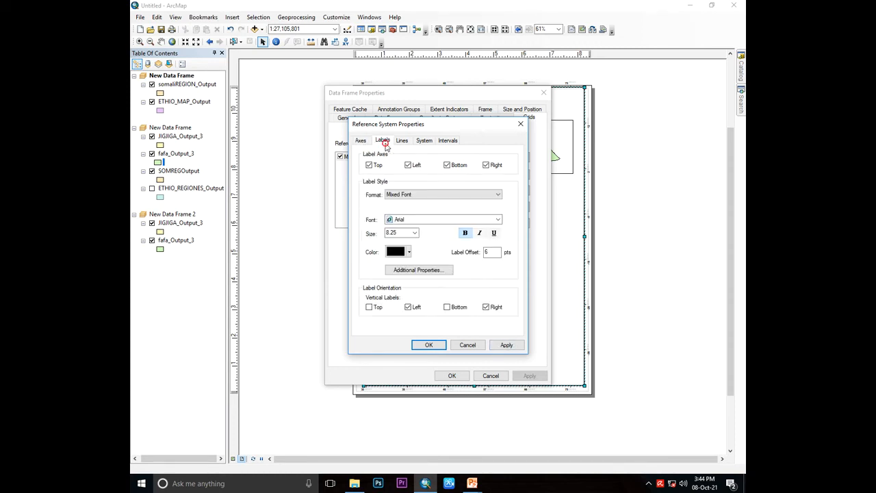
{"action": "left_click", "coordinate": [361, 142]}
{"action": "left_click", "coordinate": [429, 344]}
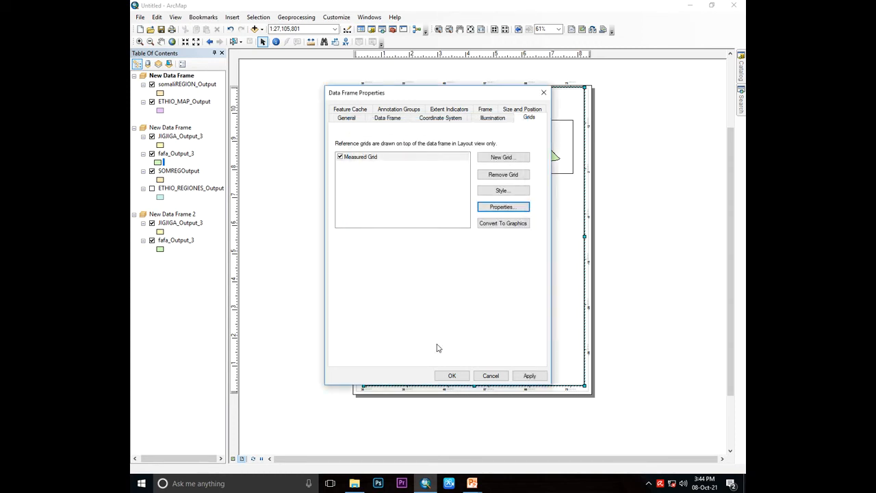
Set the measured grid's label font size to 14 and apply the change to the data frame.
{"action": "left_click", "coordinate": [503, 207]}
{"action": "left_click", "coordinate": [383, 141]}
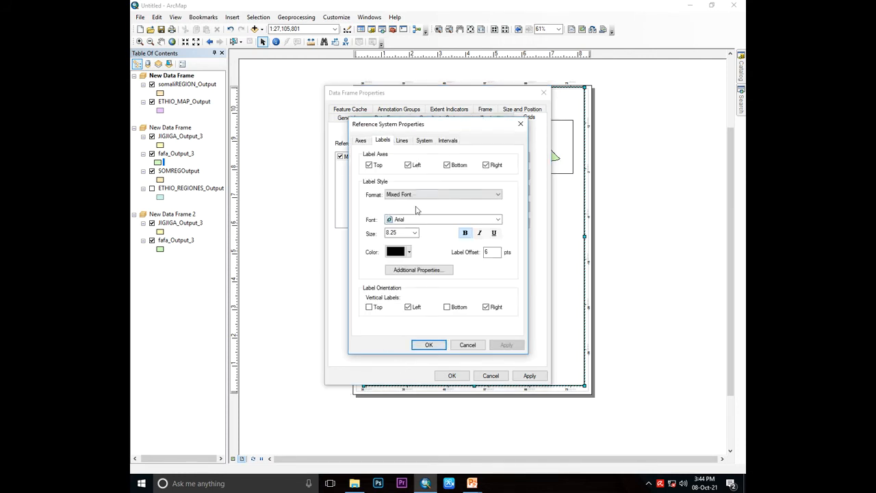
{"action": "left_click", "coordinate": [415, 233]}
{"action": "left_click", "coordinate": [395, 275]}
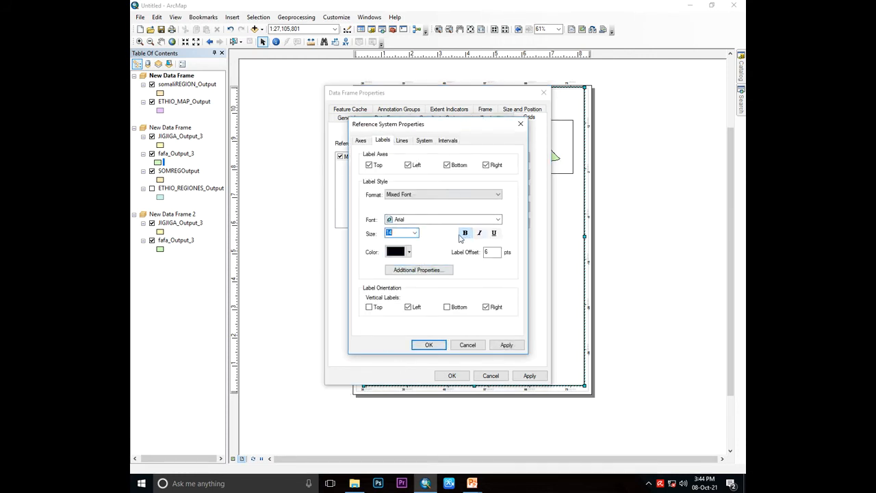
{"action": "left_click", "coordinate": [506, 346]}
{"action": "left_click", "coordinate": [429, 345]}
{"action": "left_click", "coordinate": [452, 376]}
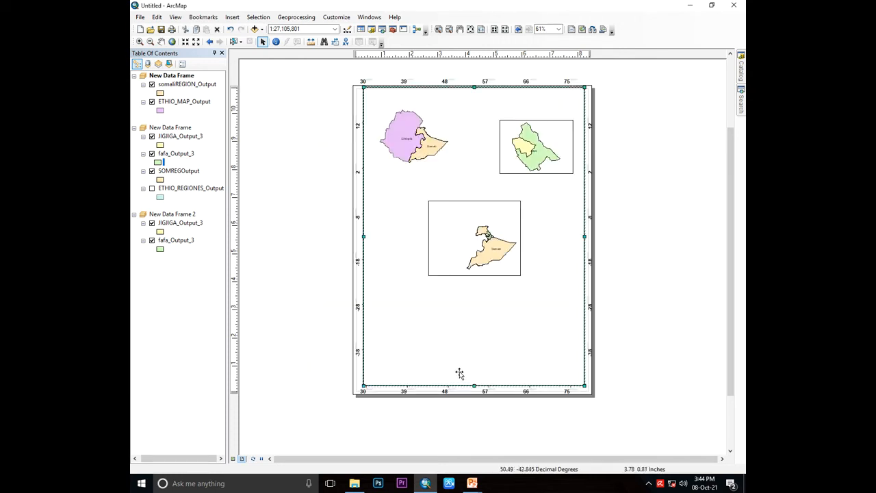
Turn off the measured grid's top and right axis labels, keeping only the left and bottom ones.
{"action": "right_click", "coordinate": [464, 347]}
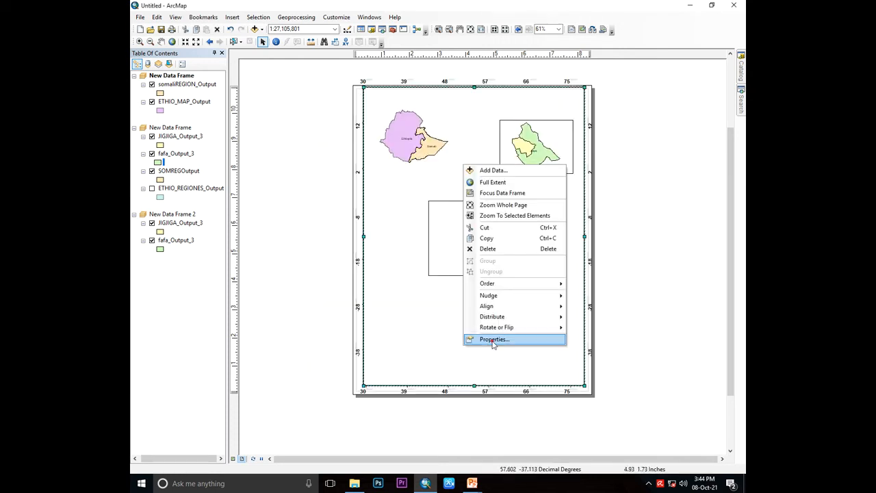
{"action": "left_click", "coordinate": [493, 339]}
{"action": "left_click", "coordinate": [500, 206]}
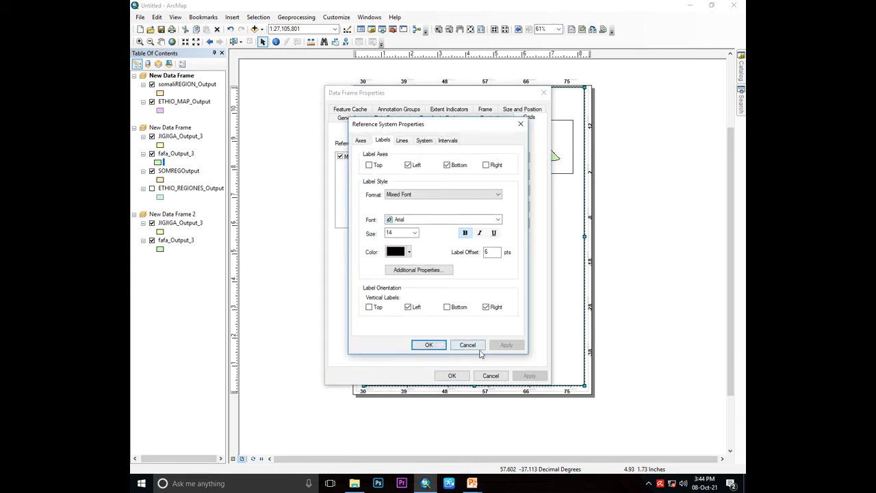
{"action": "left_click", "coordinate": [429, 345]}
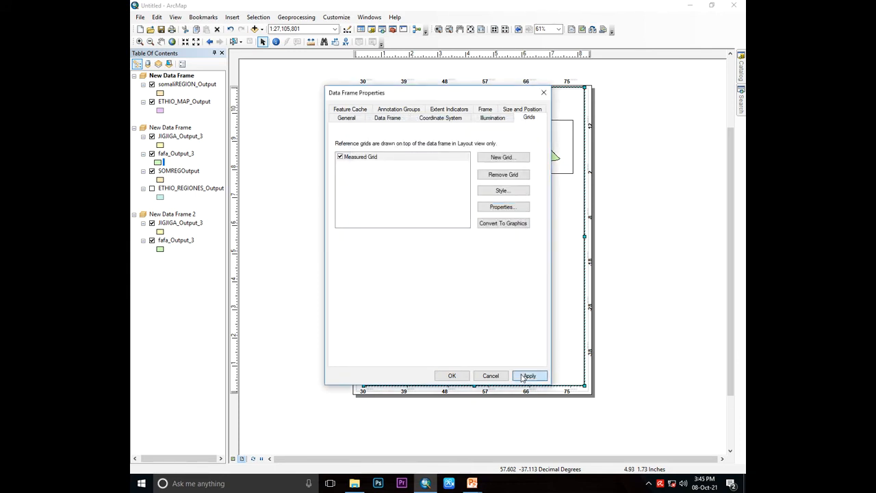
{"action": "left_click", "coordinate": [530, 375]}
{"action": "left_click", "coordinate": [452, 376]}
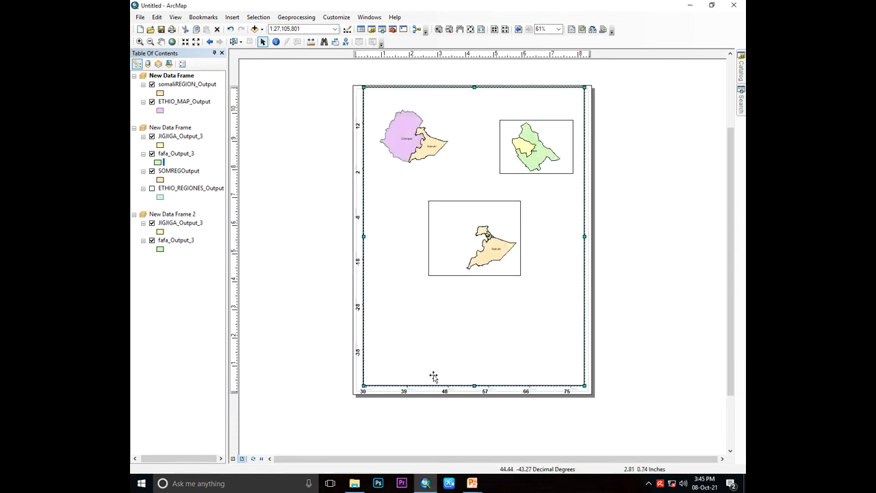
Move the Somali region frame lower on the page and pan the Ethiopia map down and slightly right within its frame.
{"action": "left_click", "coordinate": [472, 236]}
{"action": "left_click", "coordinate": [420, 141]}
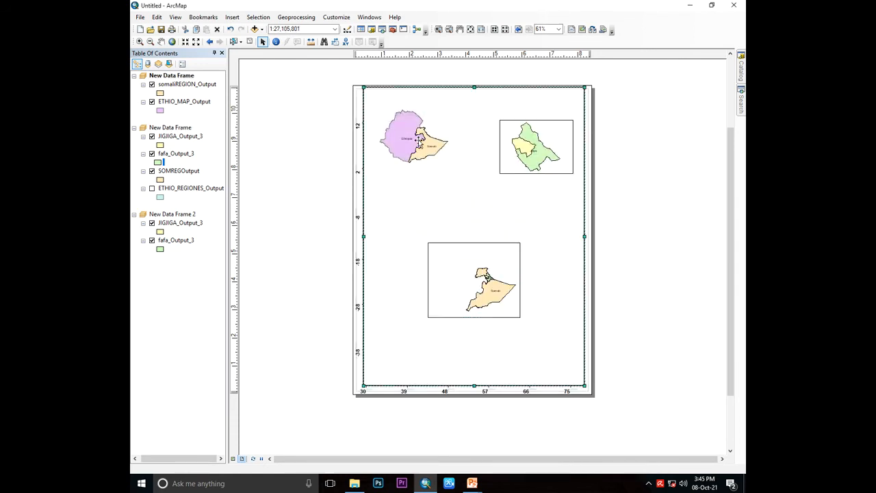
{"action": "left_click", "coordinate": [161, 41]}
{"action": "left_click_drag", "start_coordinate": [436, 152], "coordinate": [456, 191]}
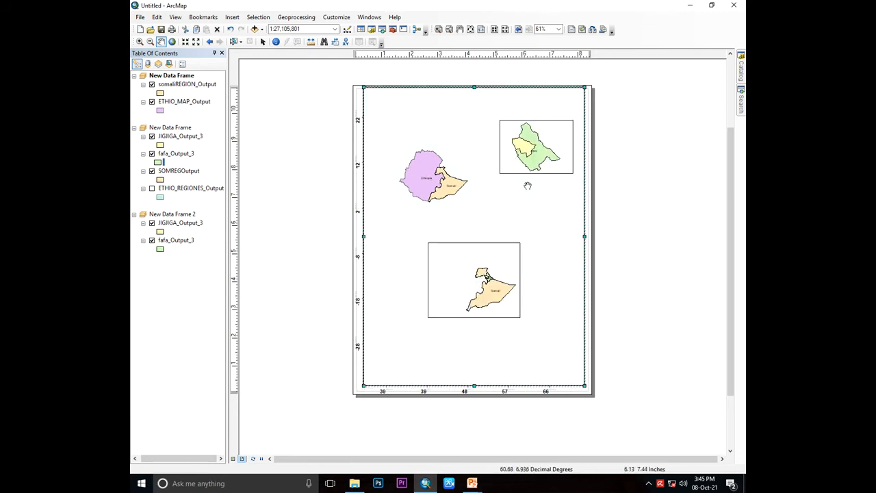
Pan the Fafan map slightly within its frame, and move that frame down level with the Ethiopia map.
{"action": "left_click_drag", "start_coordinate": [536, 147], "coordinate": [539, 144]}
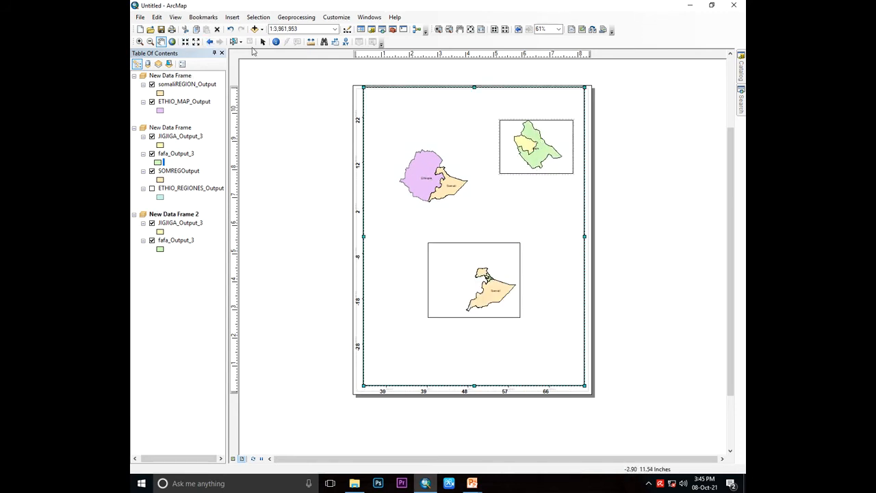
{"action": "left_click", "coordinate": [262, 41]}
{"action": "left_click", "coordinate": [547, 158]}
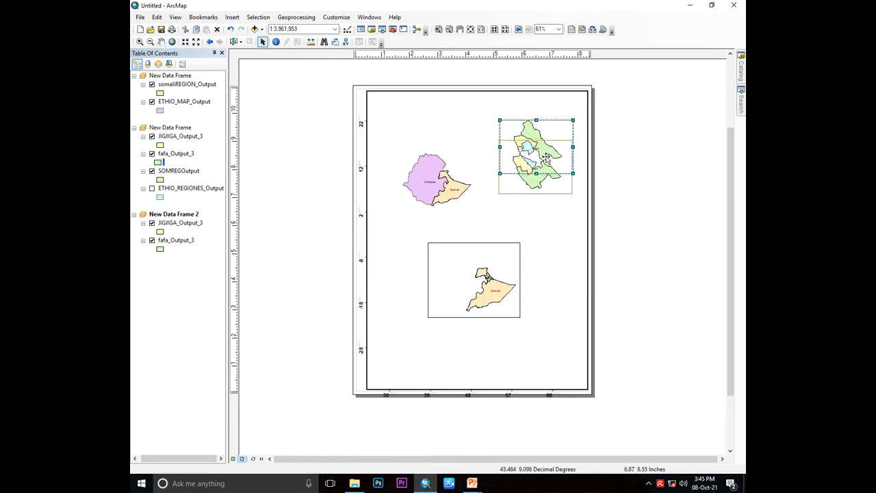
{"action": "left_click_drag", "start_coordinate": [547, 157], "coordinate": [549, 188]}
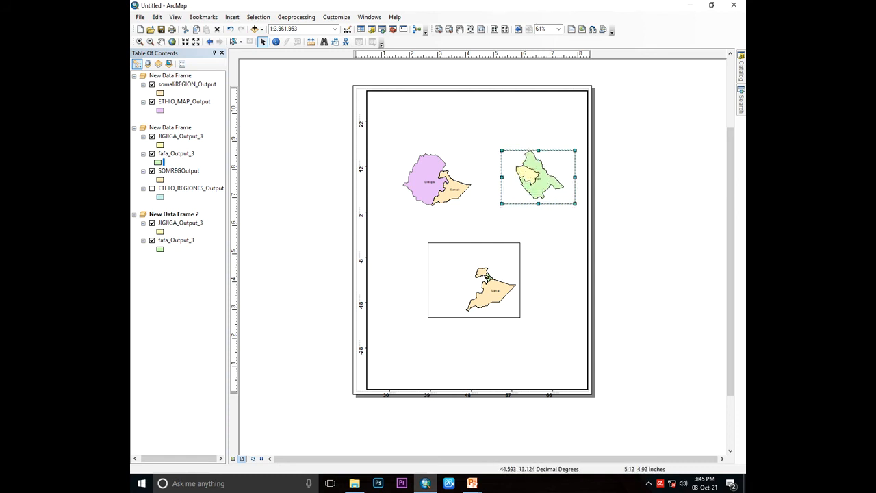
Zoom in on the Somali region so it fills its frame, and nudge the Fafan map within its own frame.
{"action": "left_click", "coordinate": [494, 262]}
{"action": "left_click", "coordinate": [140, 41]}
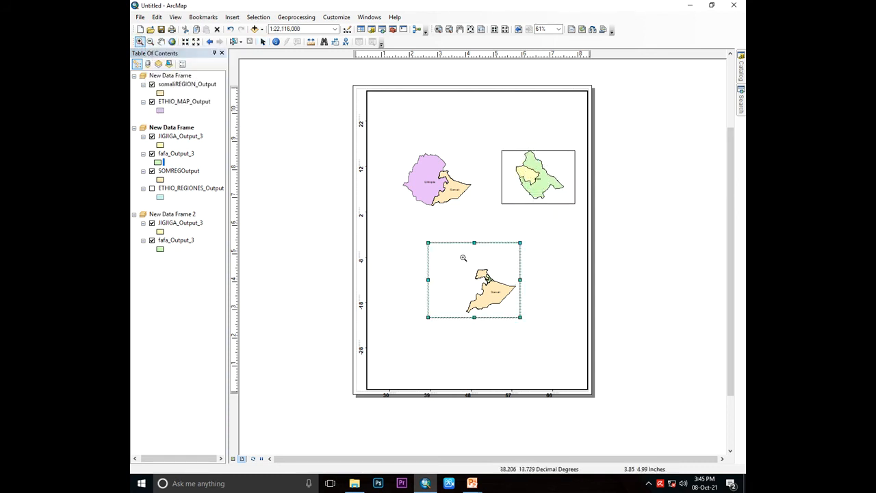
{"action": "left_click_drag", "start_coordinate": [441, 262], "coordinate": [497, 293]}
{"action": "left_click", "coordinate": [164, 42]}
{"action": "left_click_drag", "start_coordinate": [548, 184], "coordinate": [551, 186]}
Insert the ESRI North 7 north arrow and place it above the Ethiopia map.
{"action": "left_click", "coordinate": [232, 17]}
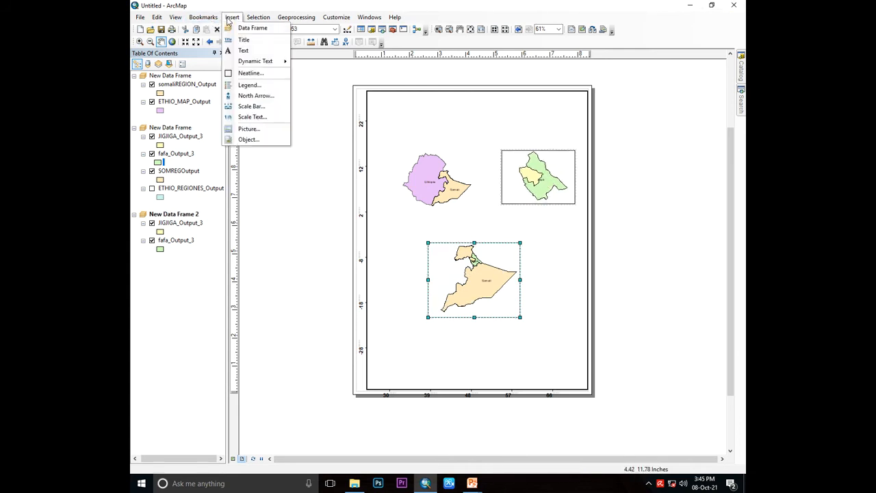
{"action": "left_click", "coordinate": [257, 98]}
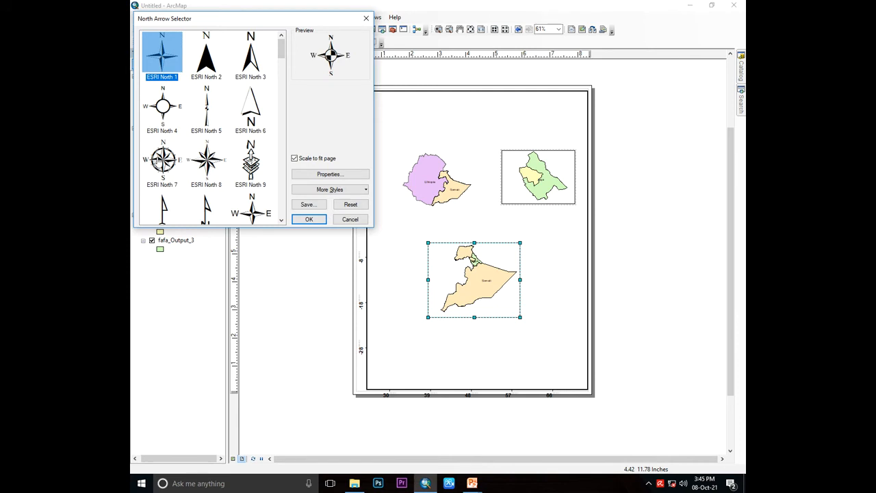
{"action": "left_click", "coordinate": [162, 159]}
{"action": "left_click", "coordinate": [309, 219]}
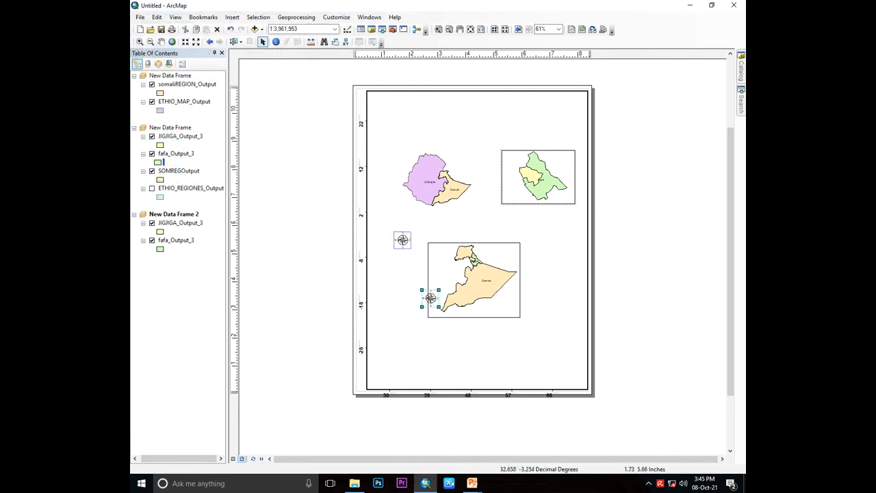
{"action": "left_click_drag", "start_coordinate": [403, 240], "coordinate": [389, 141]}
Compare the north arrow with the PowerPoint sample, and enlarge it in the ArcMap layout's upper-left corner.
{"action": "mouse_move", "coordinate": [472, 484]}
{"action": "left_click", "coordinate": [556, 445]}
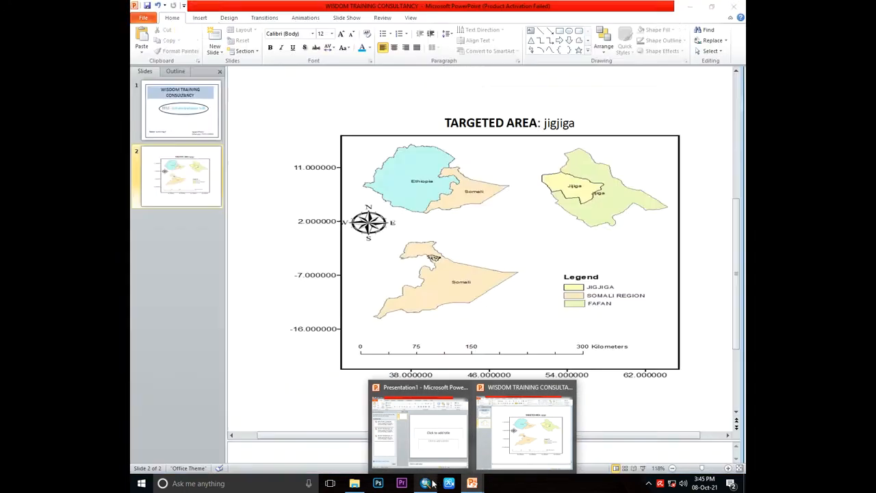
{"action": "left_click", "coordinate": [425, 483]}
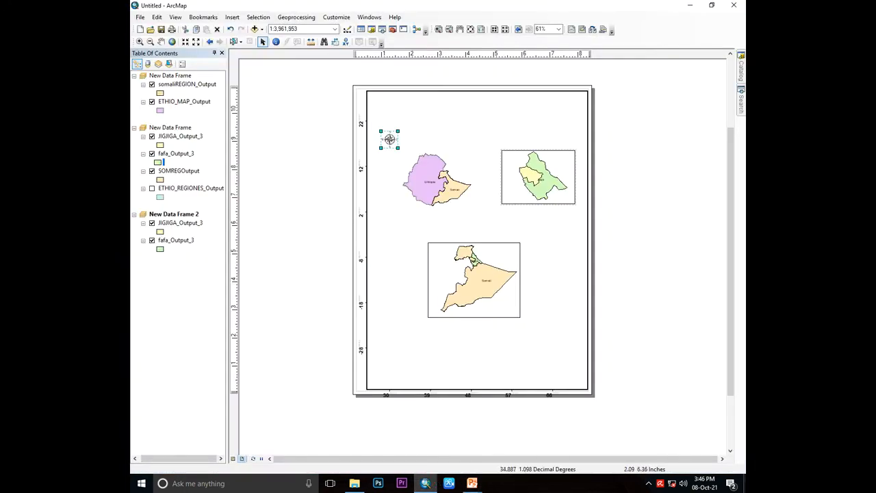
{"action": "mouse_move", "coordinate": [399, 148]}
{"action": "left_mouse_down"}
{"action": "mouse_move", "coordinate": [429, 180]}
{"action": "mouse_move", "coordinate": [401, 225]}
{"action": "mouse_move", "coordinate": [397, 121]}
{"action": "left_mouse_up"}
{"action": "left_click", "coordinate": [458, 123]}
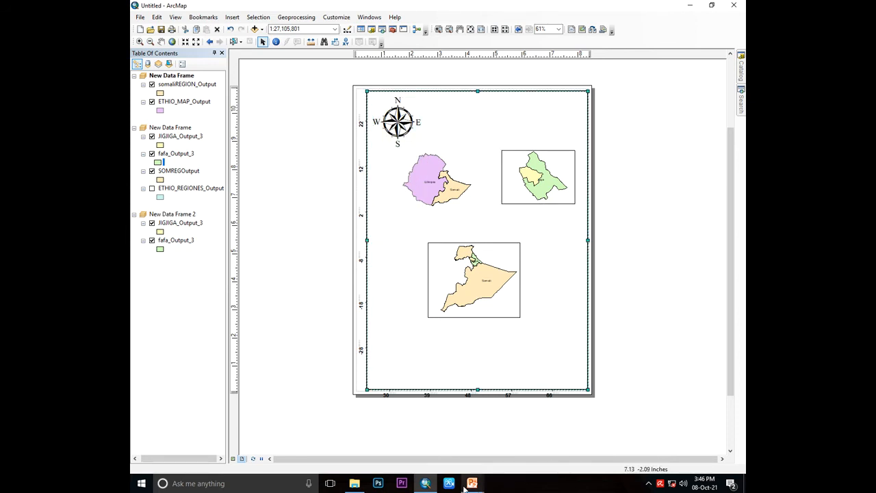
Check the PowerPoint sample map for the remaining layout elements and return to ArcMap.
{"action": "mouse_move", "coordinate": [472, 483]}
{"action": "left_click", "coordinate": [550, 457]}
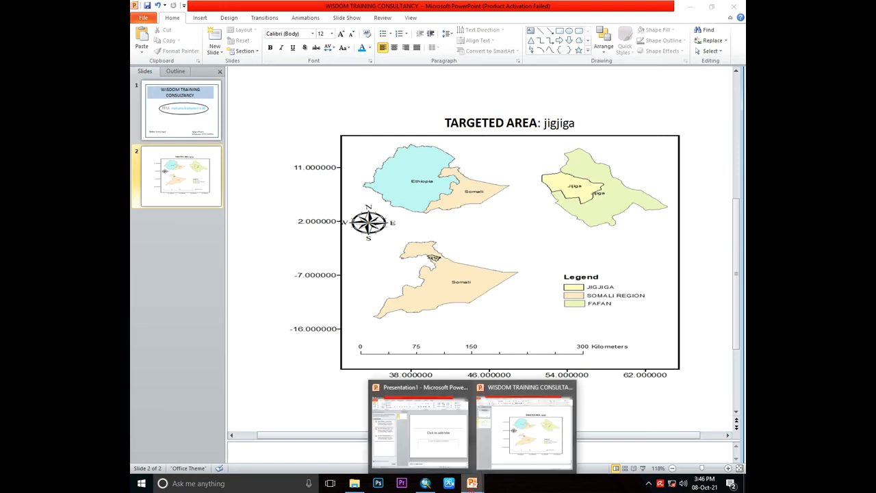
{"action": "left_click", "coordinate": [426, 483]}
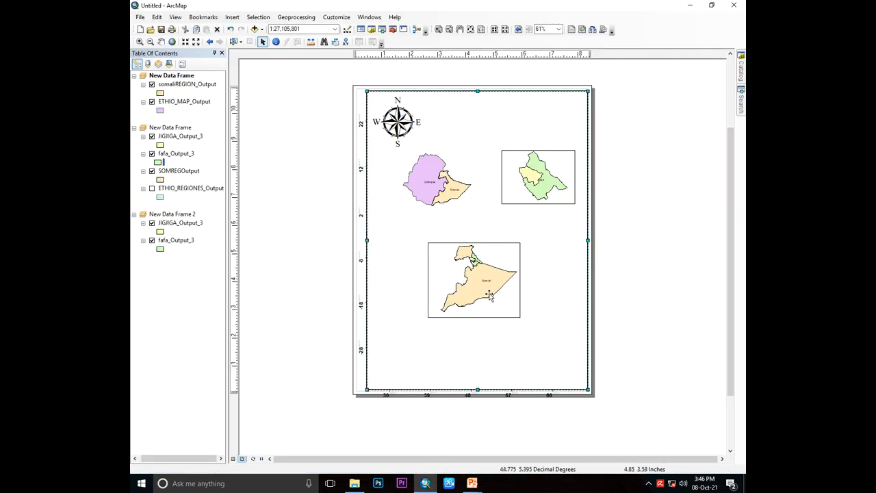
{"action": "left_click", "coordinate": [593, 30]}
{"action": "left_click", "coordinate": [331, 302]}
{"action": "left_click", "coordinate": [319, 302]}
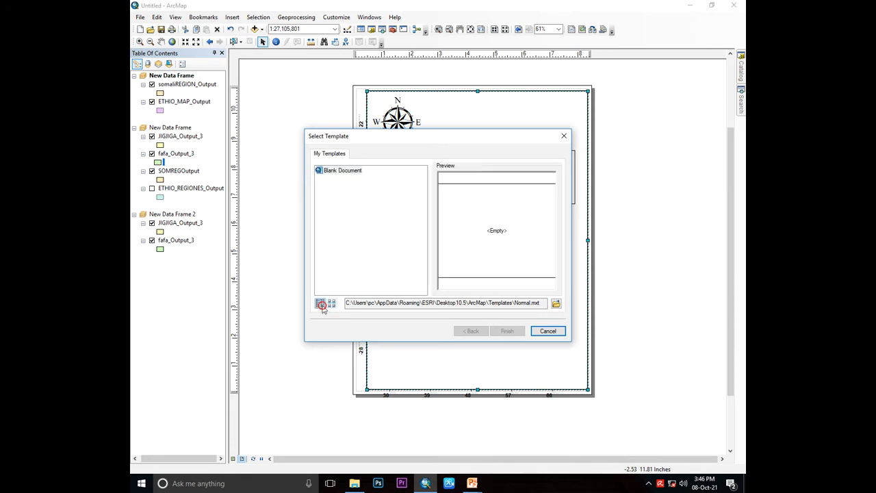
{"action": "left_click", "coordinate": [558, 331]}
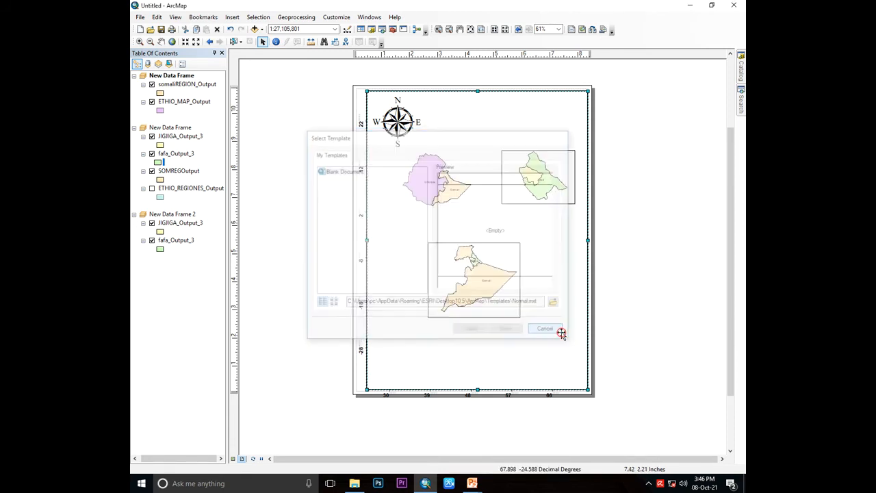
{"action": "left_click", "coordinate": [232, 17]}
{"action": "left_click", "coordinate": [253, 86]}
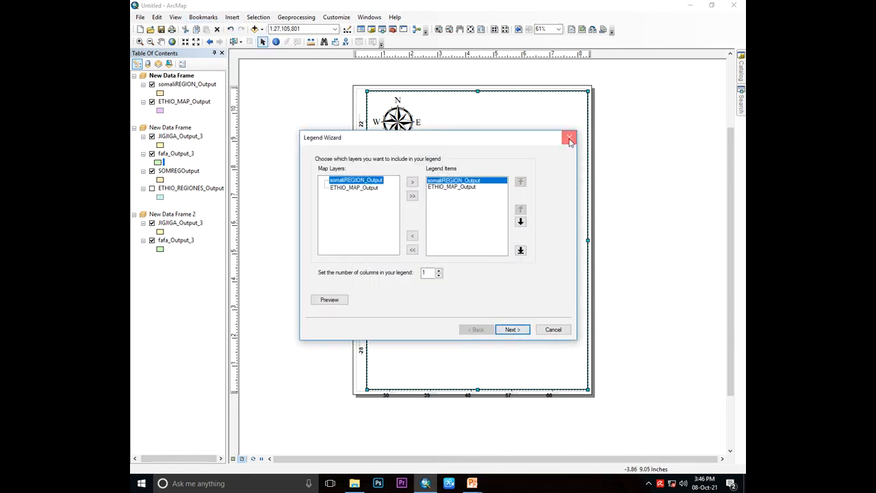
{"action": "left_click", "coordinate": [569, 139]}
Insert a metric scale line in kilometers for the Ethiopia data frame.
{"action": "left_click", "coordinate": [232, 16]}
{"action": "left_click", "coordinate": [249, 105]}
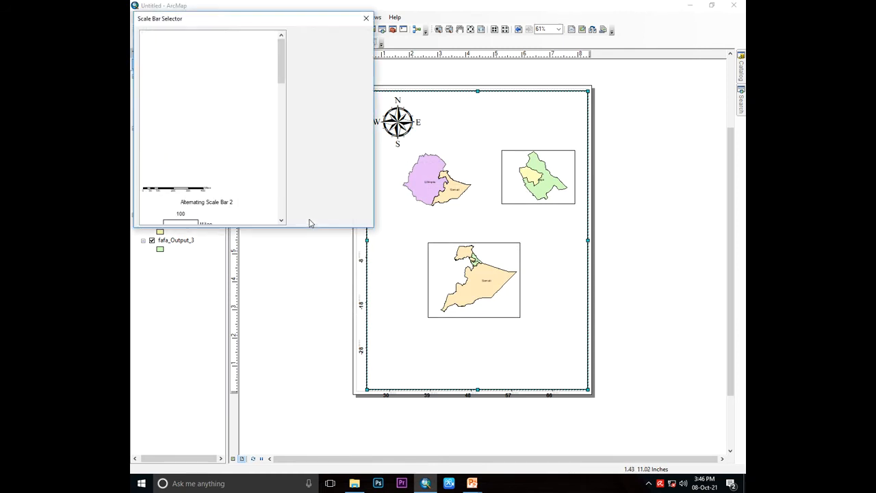
{"action": "scroll", "coordinate": [207, 147], "scroll_direction": "down", "scroll_amount": 10}
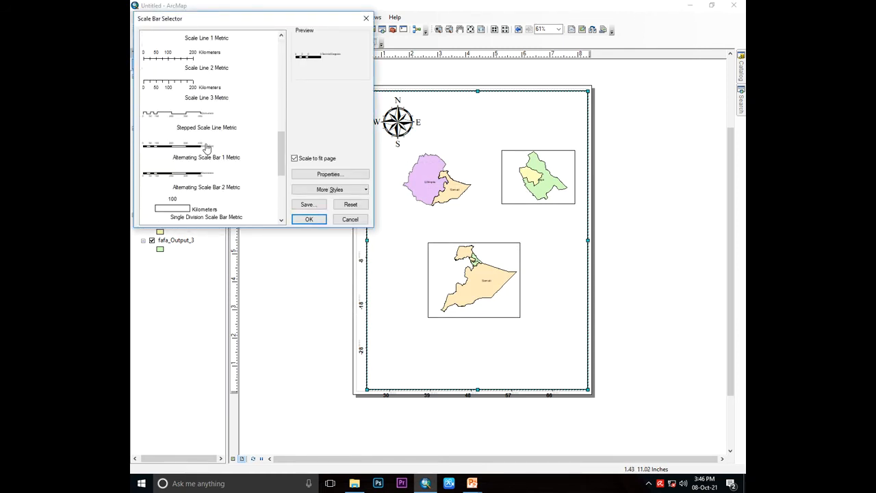
{"action": "scroll", "coordinate": [206, 148], "scroll_direction": "down", "scroll_amount": 6}
{"action": "scroll", "coordinate": [206, 149], "scroll_direction": "up", "scroll_amount": 6}
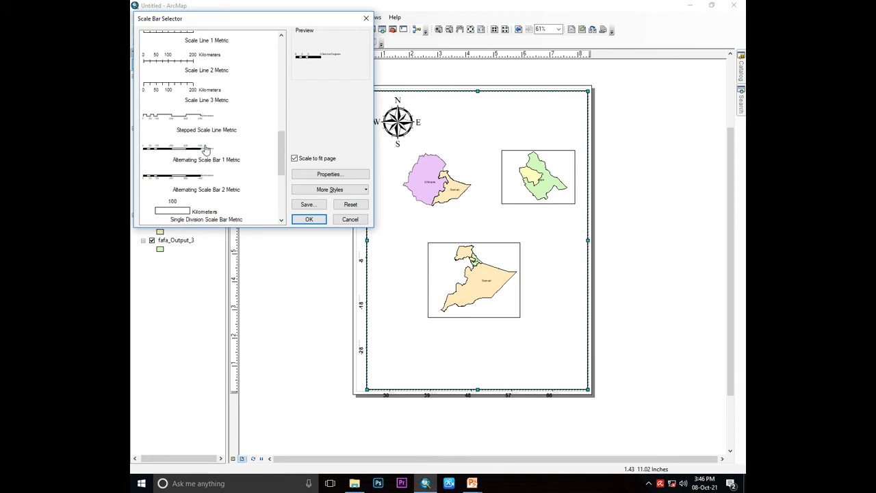
{"action": "scroll", "coordinate": [205, 148], "scroll_direction": "up", "scroll_amount": 1}
{"action": "left_click", "coordinate": [188, 104]}
{"action": "left_click", "coordinate": [309, 219]}
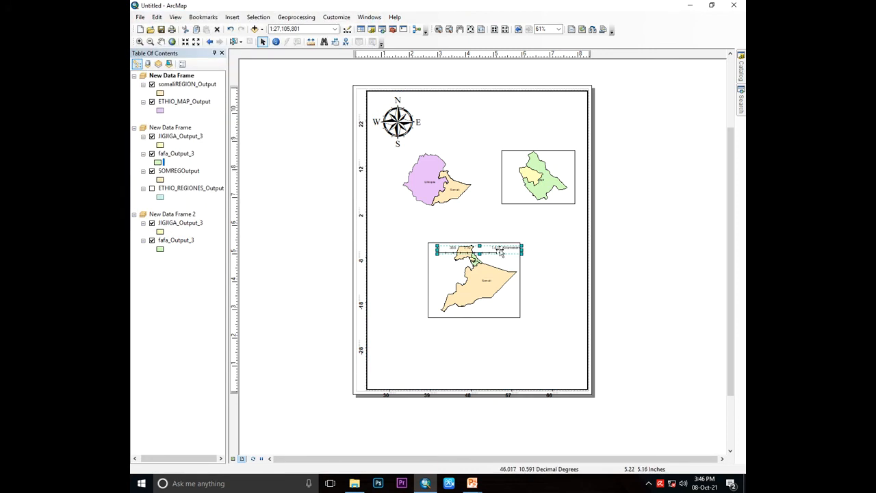
Place the scale line beneath the Somali map and stretch it across the page until it spans 3,200 kilometers.
{"action": "left_click_drag", "start_coordinate": [501, 253], "coordinate": [520, 368]}
{"action": "left_click_drag", "start_coordinate": [424, 361], "coordinate": [386, 363]}
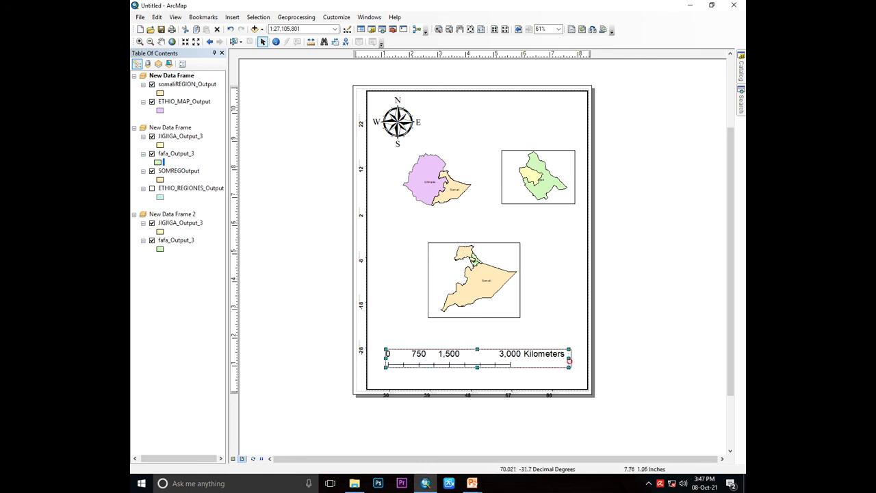
{"action": "left_click_drag", "start_coordinate": [569, 367], "coordinate": [585, 367]}
{"action": "left_click_drag", "start_coordinate": [486, 351], "coordinate": [486, 356]}
{"action": "left_click", "coordinate": [549, 284]}
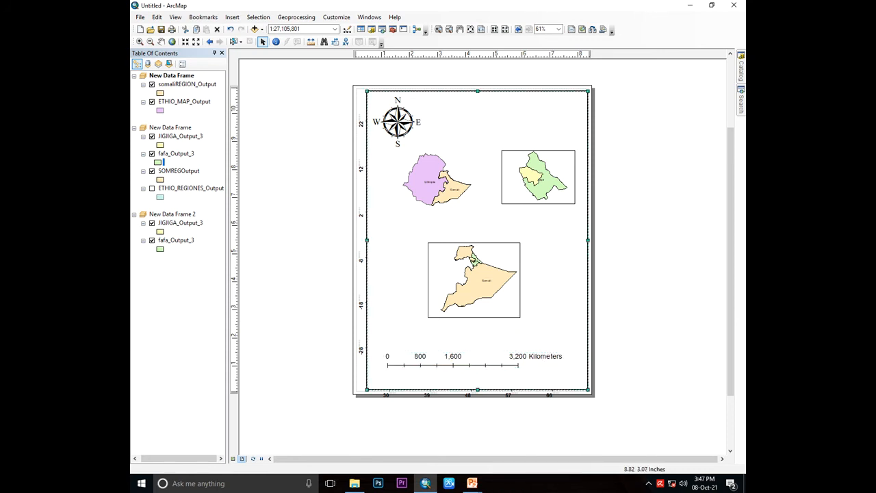
Insert a one-column legend of somaliREGION_Output and ETHIO_MAP_Output with default settings, and place it to the right of the Somali map.
{"action": "left_click", "coordinate": [235, 19]}
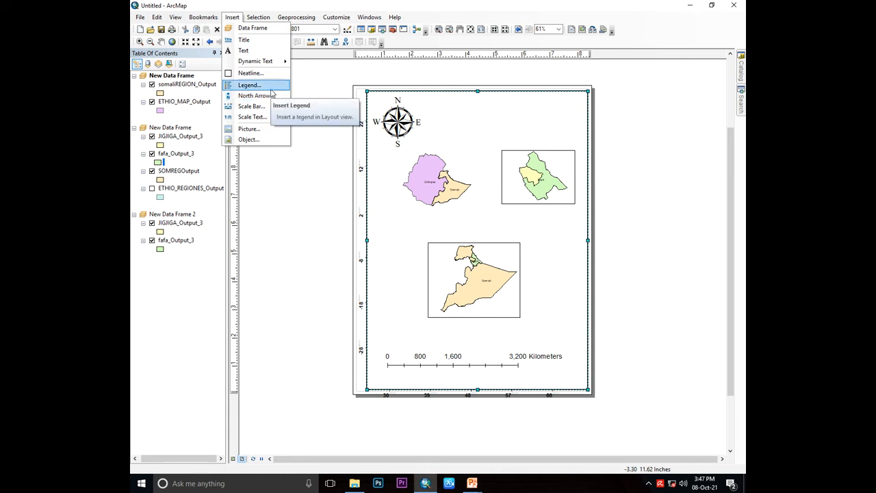
{"action": "left_click", "coordinate": [247, 82]}
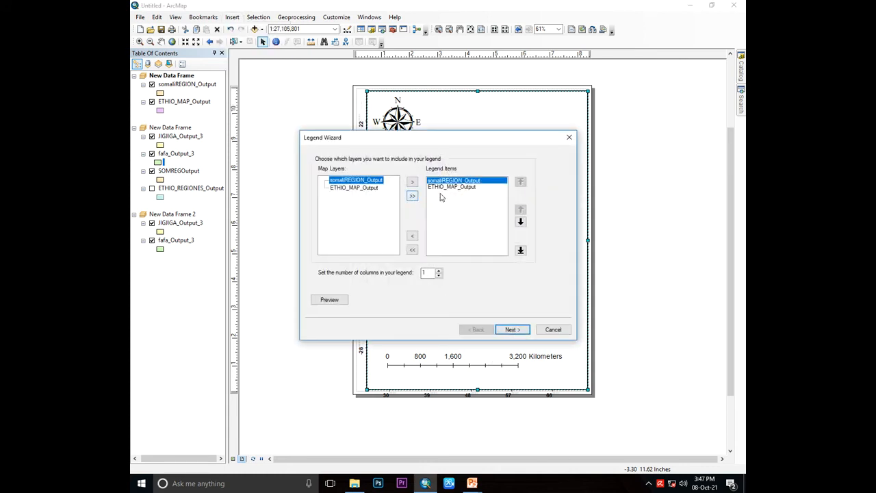
{"action": "left_click", "coordinate": [518, 330]}
{"action": "left_click", "coordinate": [518, 331]}
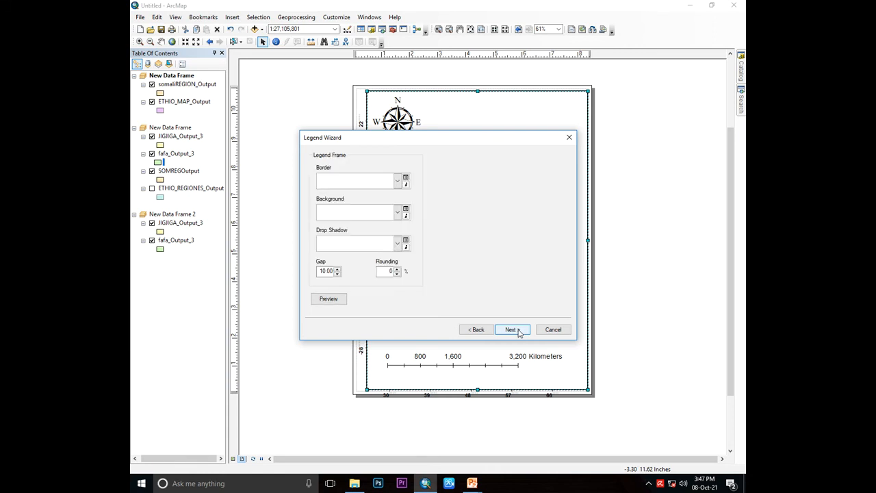
{"action": "left_click", "coordinate": [519, 331]}
{"action": "left_click", "coordinate": [518, 331]}
{"action": "left_click", "coordinate": [519, 331]}
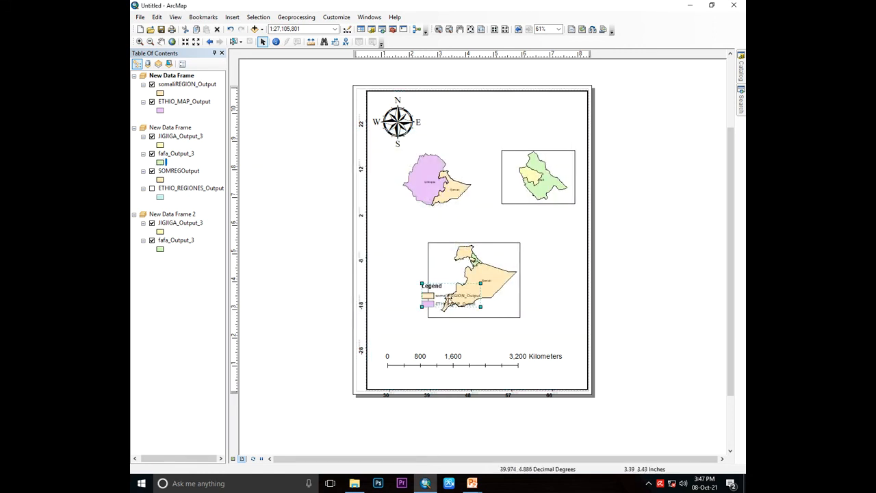
{"action": "left_click_drag", "start_coordinate": [449, 295], "coordinate": [551, 271]}
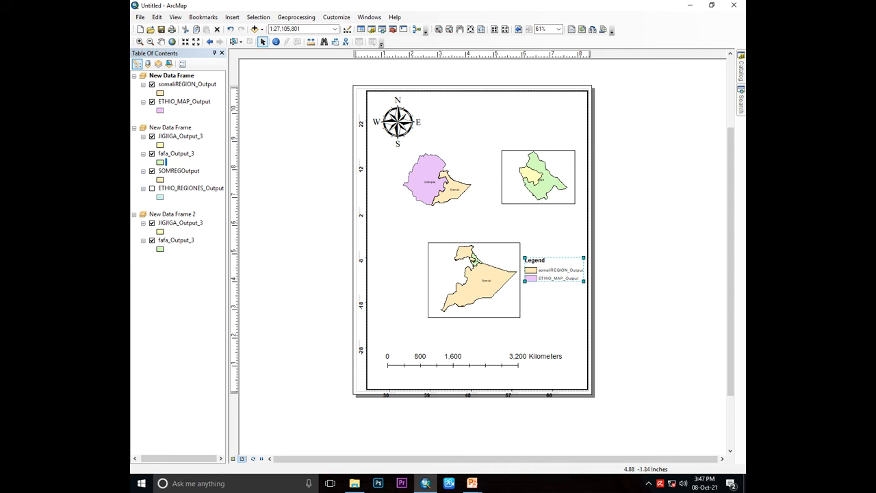
Insert a default one-column legend of JIGJIGA_Output_3 and fafa_Output_3 for New Data Frame 2.
{"action": "left_click", "coordinate": [545, 177]}
{"action": "right_click", "coordinate": [545, 177]}
{"action": "left_click", "coordinate": [530, 178]}
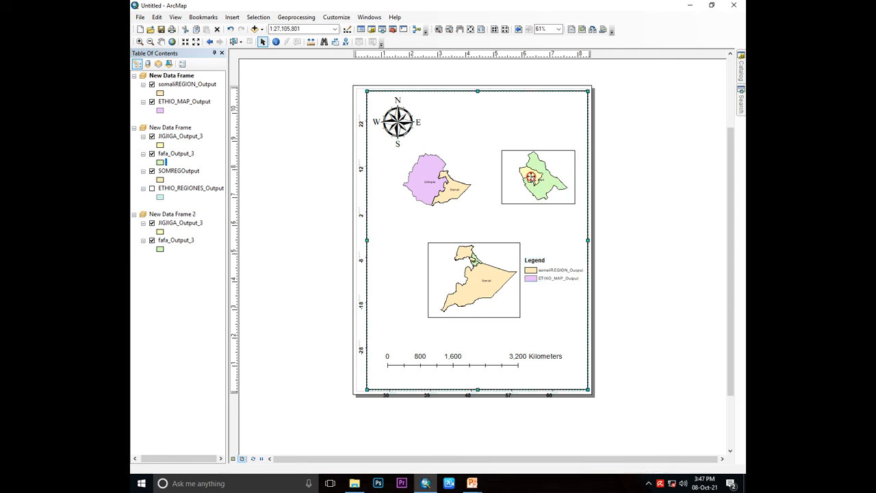
{"action": "left_click", "coordinate": [504, 174]}
{"action": "left_click", "coordinate": [233, 17]}
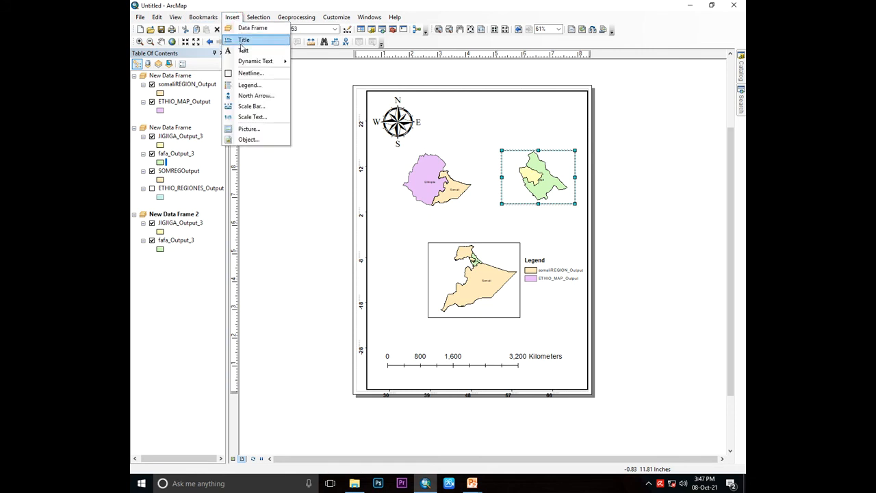
{"action": "left_click", "coordinate": [246, 87]}
{"action": "left_click", "coordinate": [510, 333]}
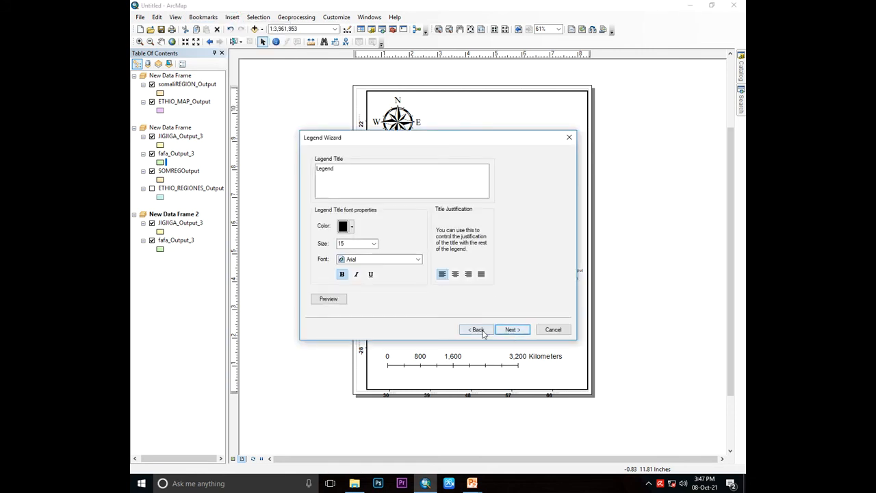
{"action": "left_click", "coordinate": [511, 332]}
{"action": "left_click", "coordinate": [511, 332]}
{"action": "left_click", "coordinate": [511, 332]}
{"action": "left_click", "coordinate": [512, 331]}
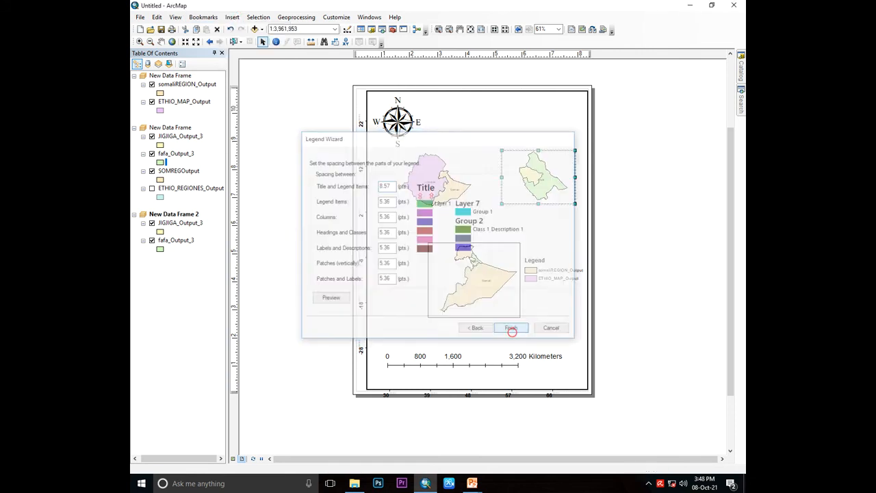
Hide the new legend's title and place its items directly beneath the existing legend beside the Somali map.
{"action": "right_click", "coordinate": [448, 287]}
{"action": "left_click", "coordinate": [466, 454]}
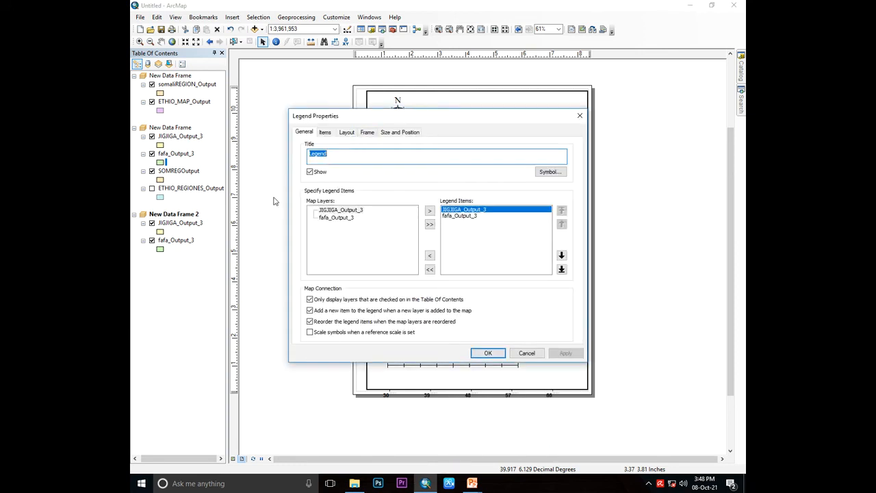
{"action": "left_click", "coordinate": [309, 172]}
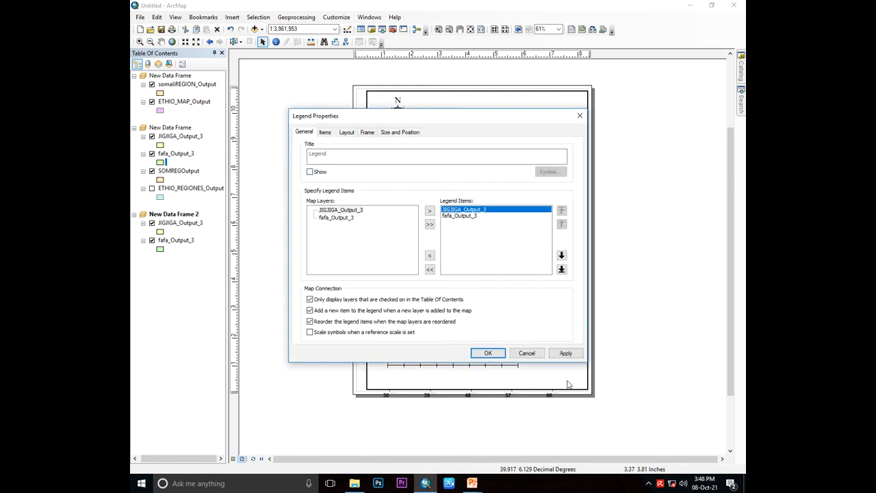
{"action": "left_click", "coordinate": [489, 354]}
{"action": "left_click_drag", "start_coordinate": [439, 299], "coordinate": [544, 289]}
Insert a default legend of JIGJIGA_Output_3, fafa_Output_3 and SOMREGOutput for the Somali map's data frame.
{"action": "left_click", "coordinate": [484, 283]}
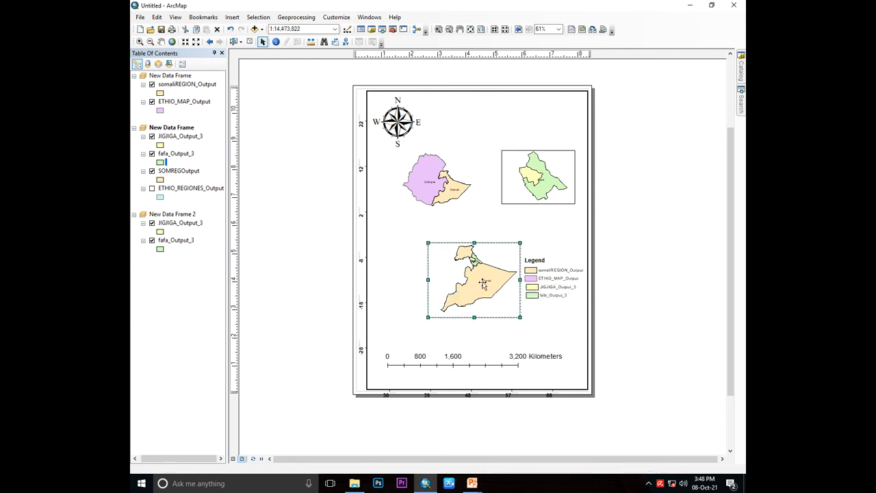
{"action": "left_click", "coordinate": [233, 17]}
{"action": "left_click", "coordinate": [247, 83]}
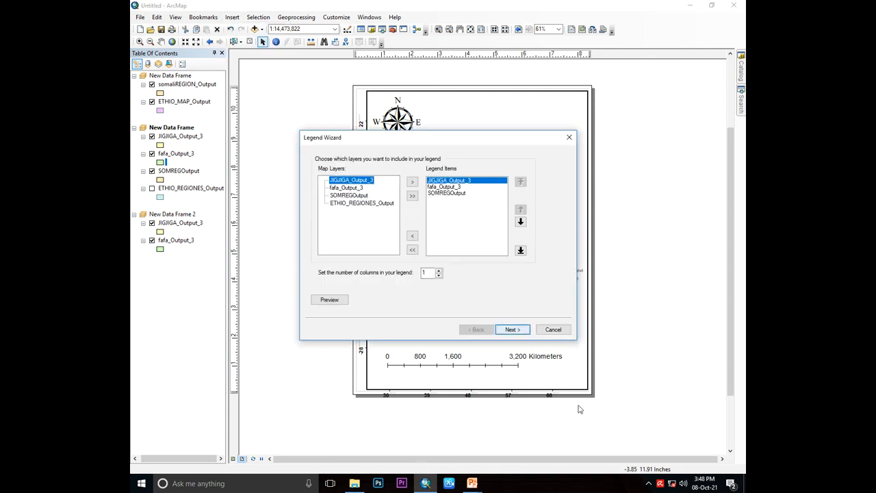
{"action": "left_click", "coordinate": [523, 334]}
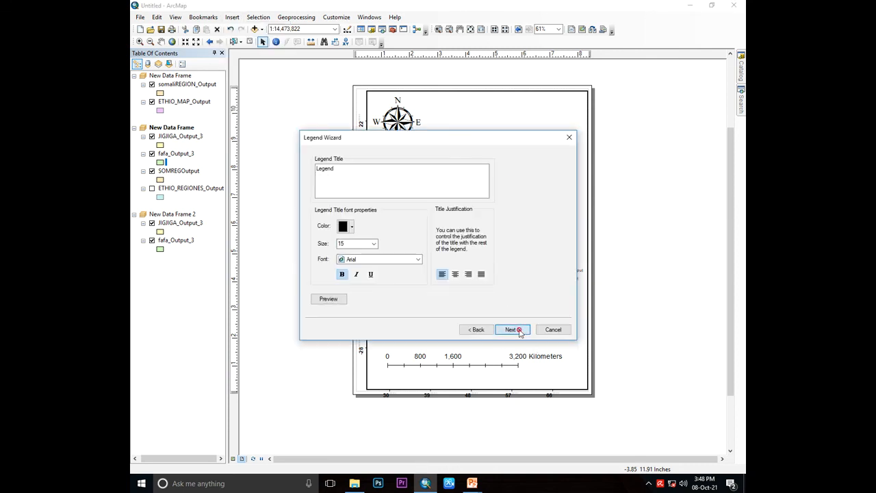
{"action": "left_click", "coordinate": [510, 329]}
{"action": "left_click", "coordinate": [476, 330]}
{"action": "left_click", "coordinate": [511, 330]}
{"action": "left_click", "coordinate": [511, 329]}
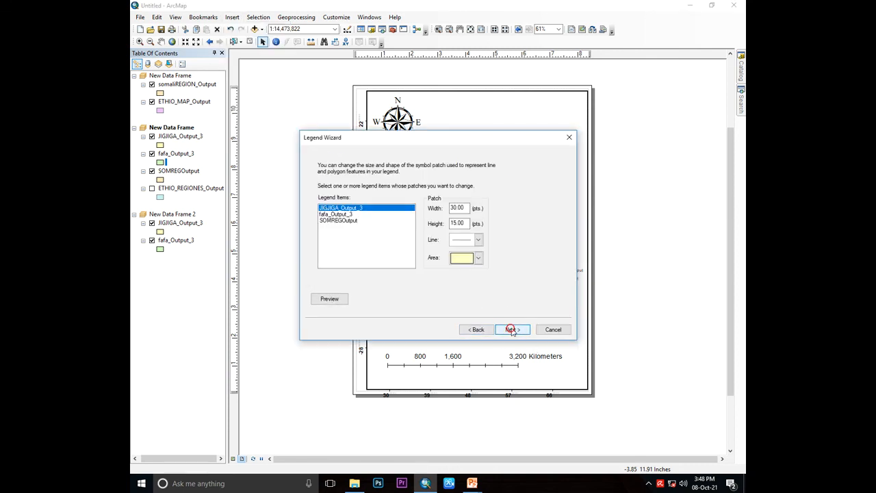
{"action": "left_click", "coordinate": [510, 329]}
{"action": "left_click", "coordinate": [514, 329]}
Hide the title of the Somali data frame's legend and place its items beneath the other legend entries.
{"action": "right_click", "coordinate": [438, 275]}
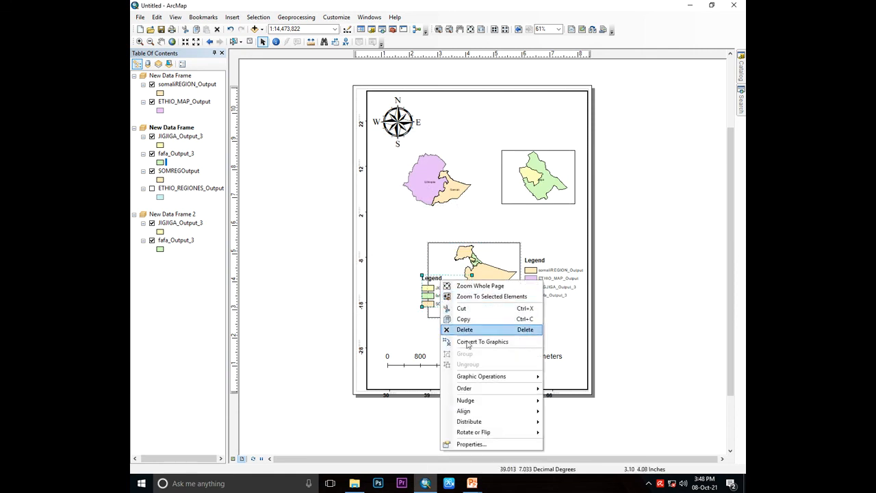
{"action": "left_click", "coordinate": [472, 445]}
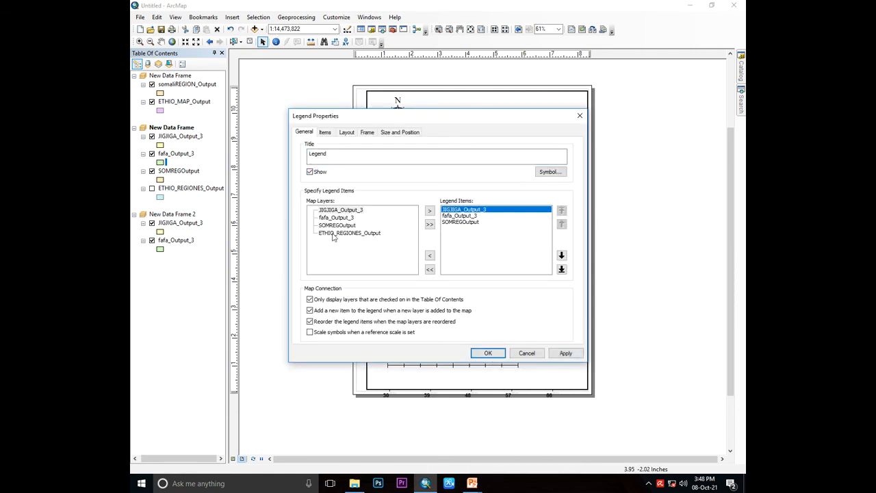
{"action": "left_click", "coordinate": [310, 172]}
{"action": "left_click", "coordinate": [558, 353]}
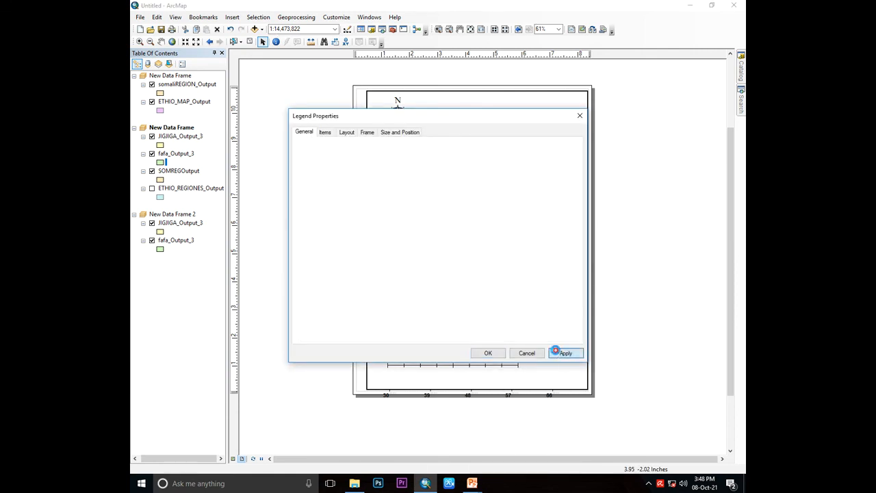
{"action": "left_click", "coordinate": [488, 352]}
{"action": "left_click_drag", "start_coordinate": [441, 291], "coordinate": [543, 294]}
{"action": "left_click", "coordinate": [548, 291]}
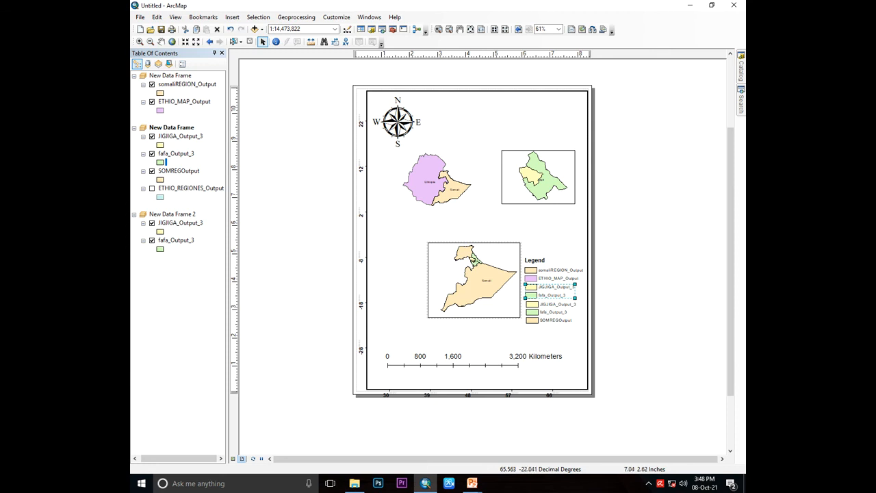
{"action": "right_click", "coordinate": [551, 319]}
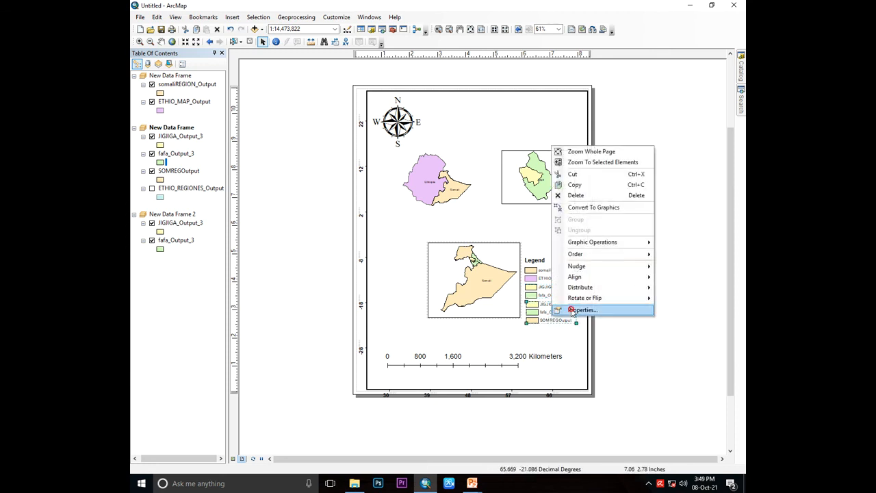
{"action": "left_click", "coordinate": [573, 312]}
{"action": "left_click", "coordinate": [326, 132]}
{"action": "left_click", "coordinate": [330, 181]}
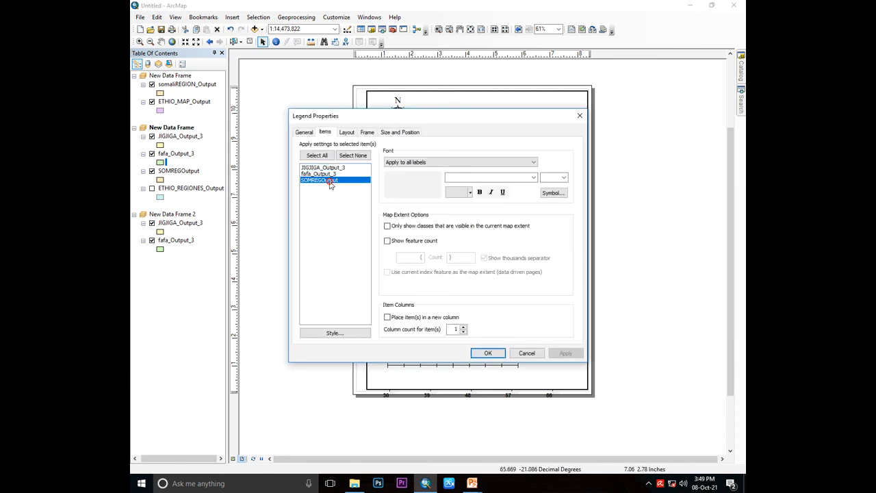
{"action": "right_click", "coordinate": [329, 183]}
{"action": "left_click", "coordinate": [339, 319]}
{"action": "left_click", "coordinate": [353, 156]}
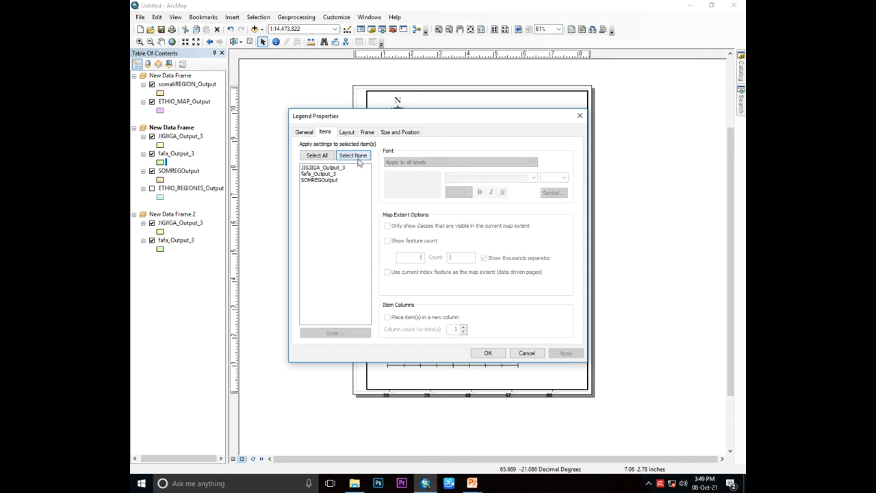
{"action": "left_click", "coordinate": [579, 117]}
Remove SOMREGOutput from the items of the Somali data frame's legend.
{"action": "right_click", "coordinate": [535, 315]}
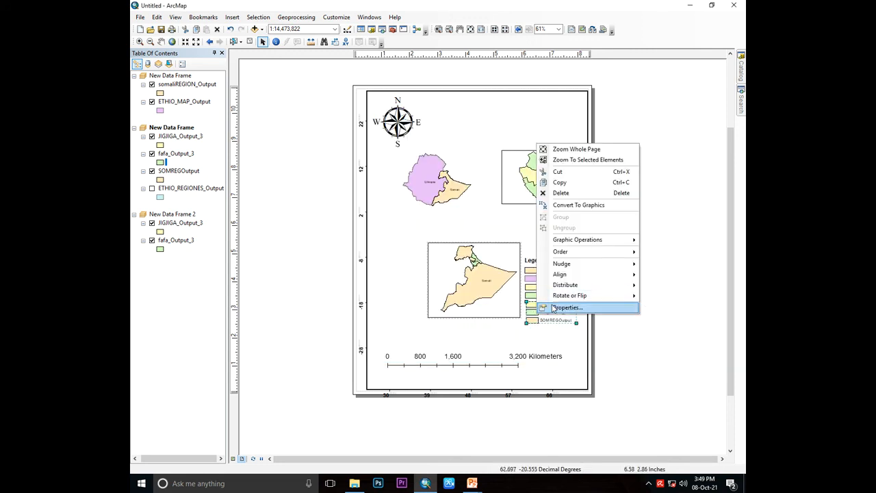
{"action": "left_click", "coordinate": [554, 308]}
{"action": "left_click", "coordinate": [296, 133]}
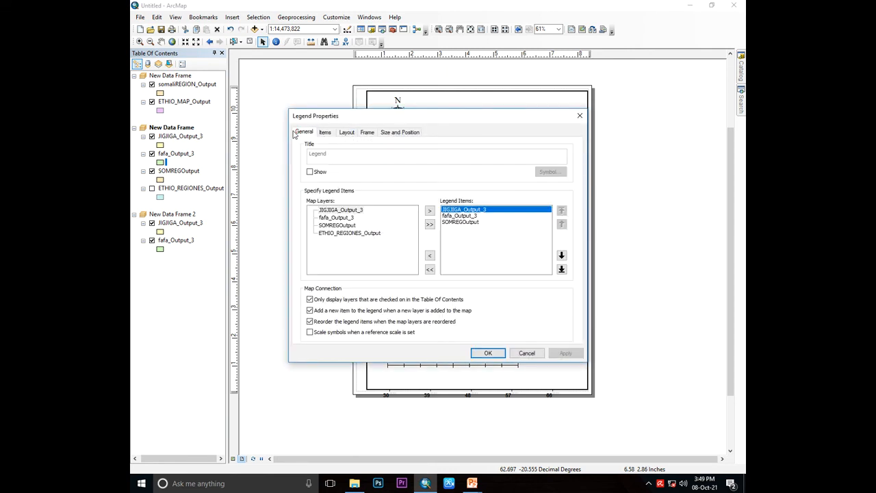
{"action": "left_click", "coordinate": [460, 222]}
{"action": "left_click", "coordinate": [430, 255]}
{"action": "left_click", "coordinate": [563, 354]}
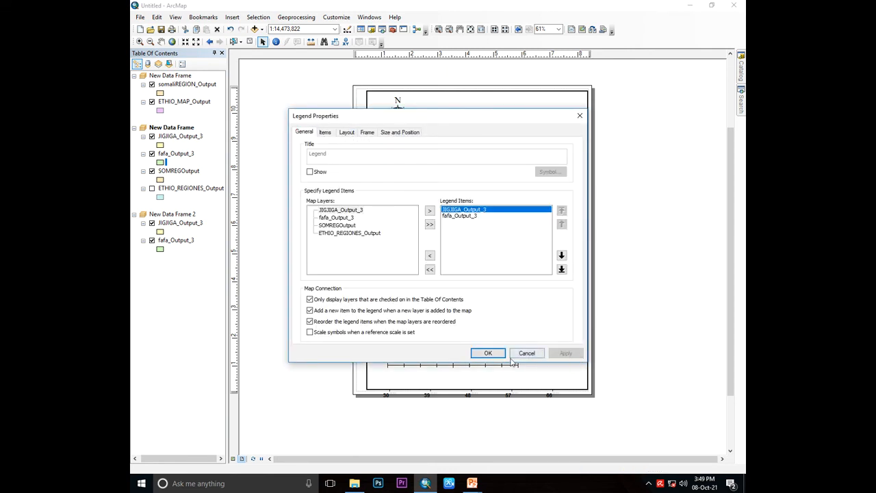
{"action": "left_click", "coordinate": [490, 353]}
Remove the duplicate JIGJIGA_Output_3 and fafa_Output_3 items from the Somali data frame's legend.
{"action": "right_click", "coordinate": [552, 316]}
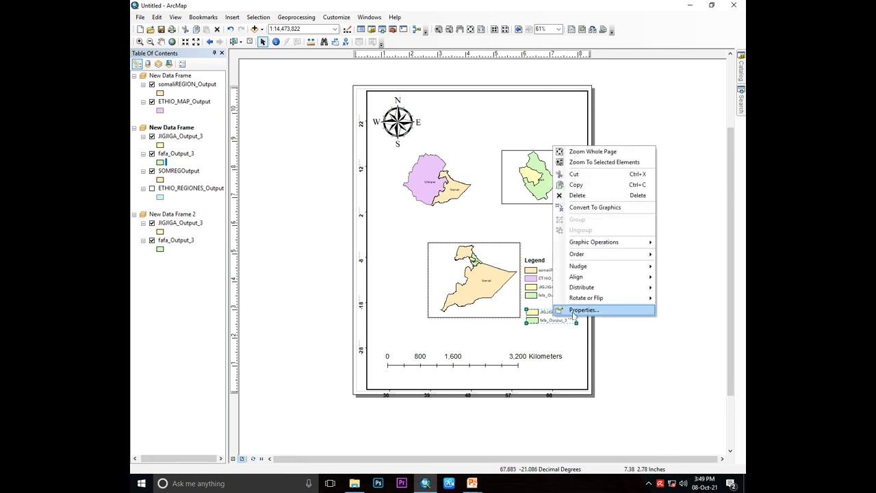
{"action": "left_click", "coordinate": [575, 309]}
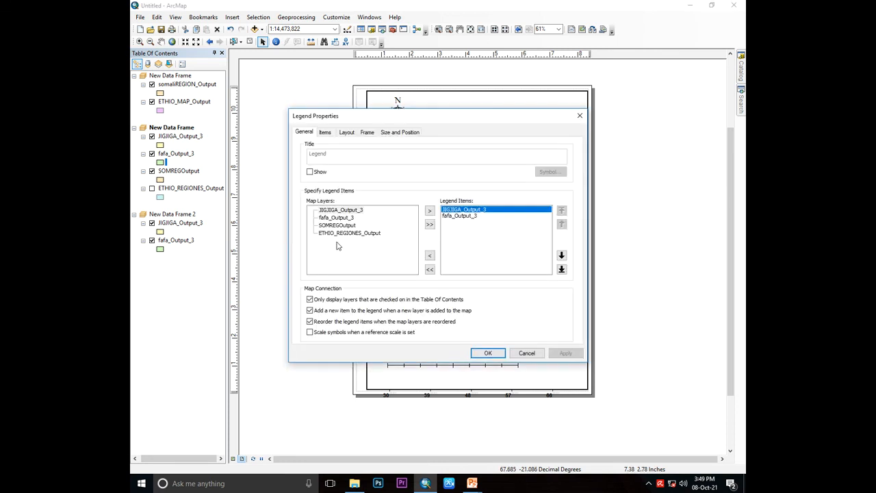
{"action": "left_click", "coordinate": [430, 257]}
{"action": "left_click", "coordinate": [566, 353]}
{"action": "left_click", "coordinate": [488, 353]}
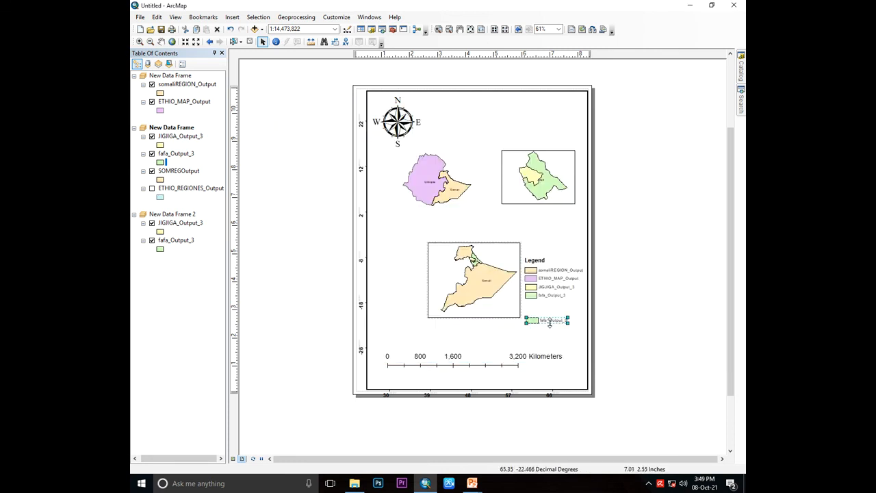
{"action": "right_click", "coordinate": [550, 322]}
{"action": "left_click", "coordinate": [569, 311]}
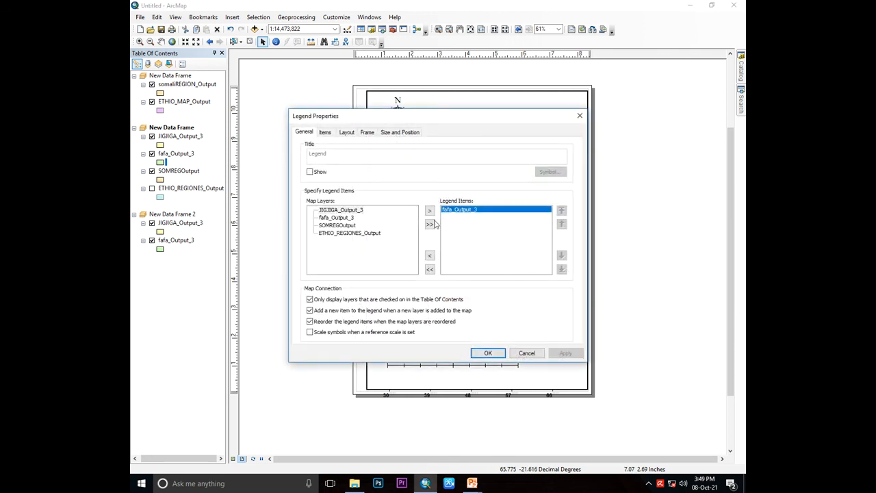
{"action": "left_click", "coordinate": [430, 256]}
{"action": "left_click", "coordinate": [565, 354]}
{"action": "left_click", "coordinate": [488, 353]}
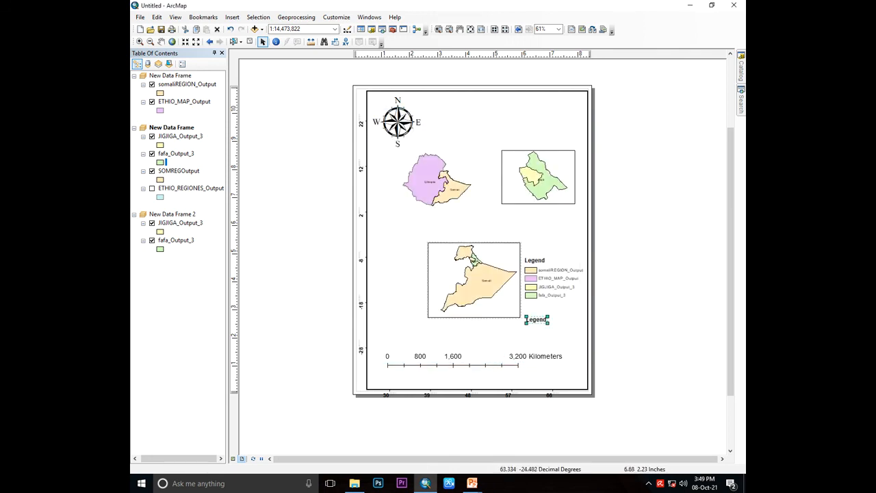
Delete the leftover empty legend beneath the combined legend entries.
{"action": "right_click", "coordinate": [536, 322]}
{"action": "left_click", "coordinate": [569, 314]}
{"action": "left_click", "coordinate": [532, 353]}
{"action": "right_click", "coordinate": [538, 322]}
{"action": "left_click", "coordinate": [554, 341]}
{"action": "key", "text": "Delete"}
{"action": "left_click", "coordinate": [532, 272]}
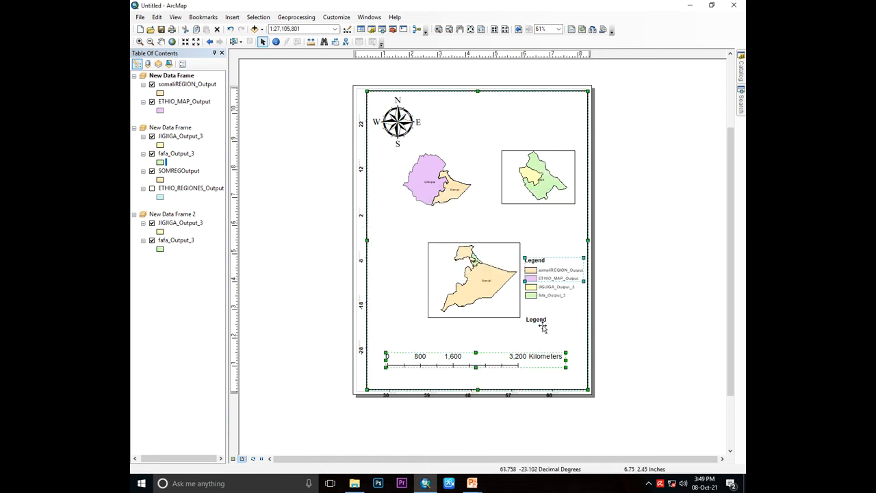
{"action": "left_click", "coordinate": [537, 321]}
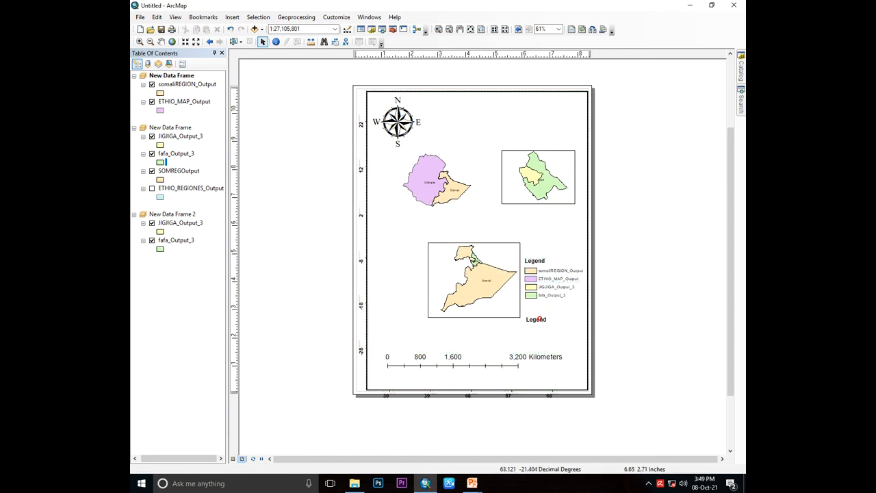
{"action": "key", "text": "Delete"}
Compare the layout with the sample map in PowerPoint and return to ArcMap.
{"action": "left_click", "coordinate": [650, 483]}
{"action": "left_click", "coordinate": [650, 484]}
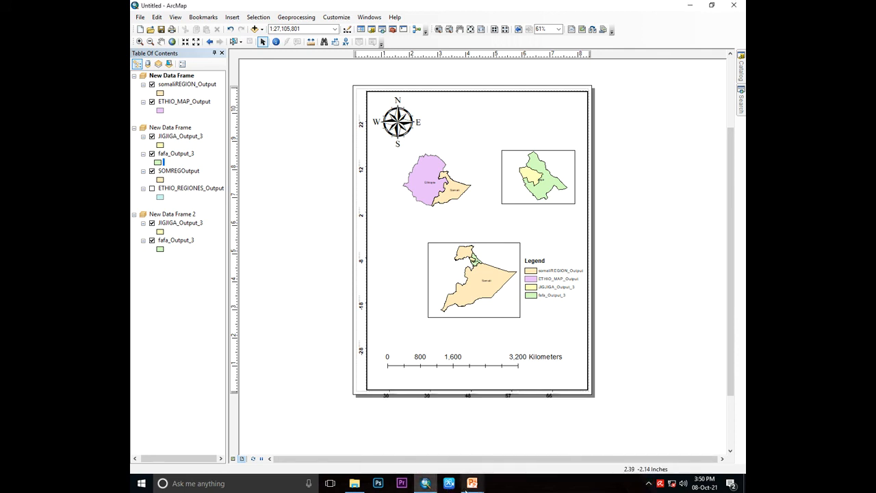
{"action": "mouse_move", "coordinate": [473, 484]}
{"action": "left_click", "coordinate": [522, 443]}
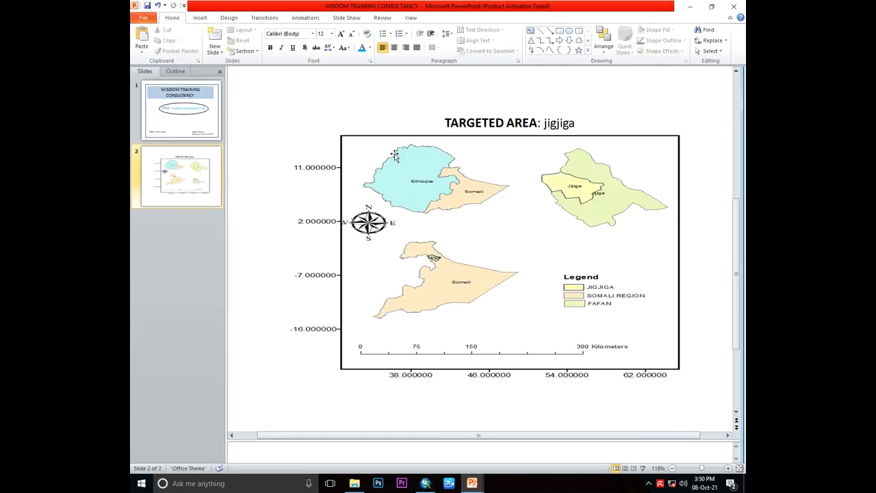
{"action": "left_click", "coordinate": [425, 484]}
{"action": "left_click", "coordinate": [593, 29]}
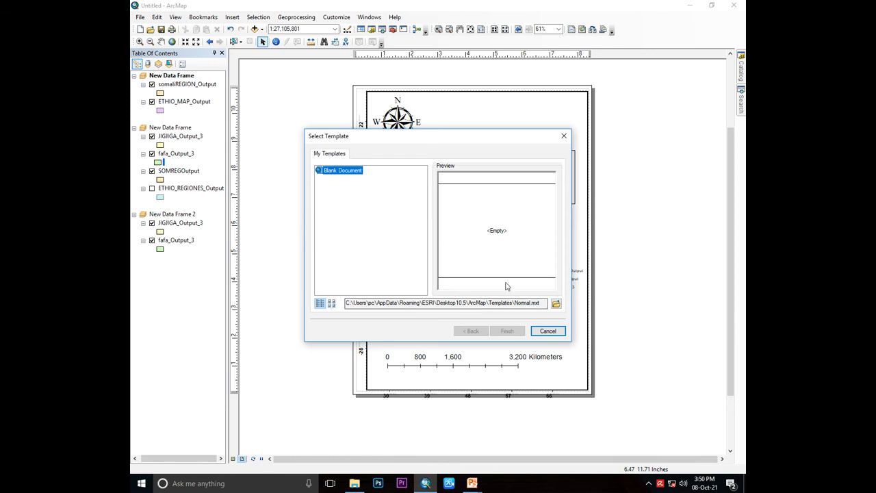
{"action": "left_click", "coordinate": [564, 135]}
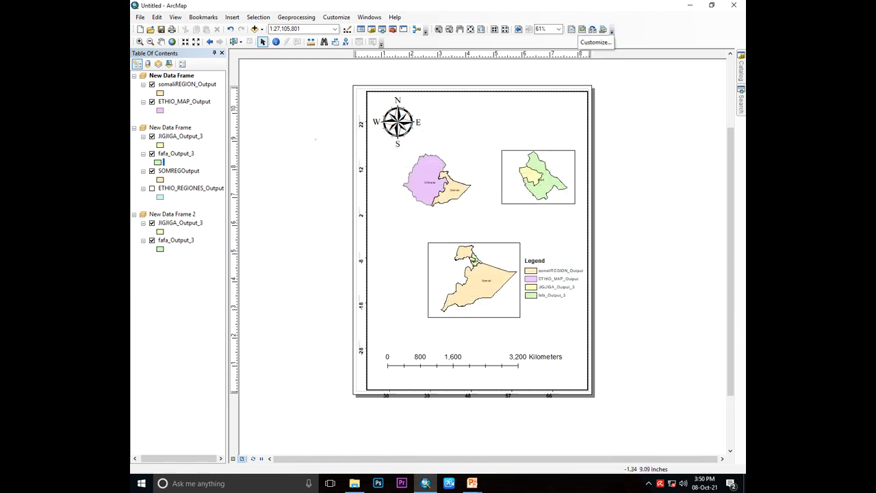
{"action": "left_click", "coordinate": [649, 484]}
{"action": "right_click", "coordinate": [669, 445]}
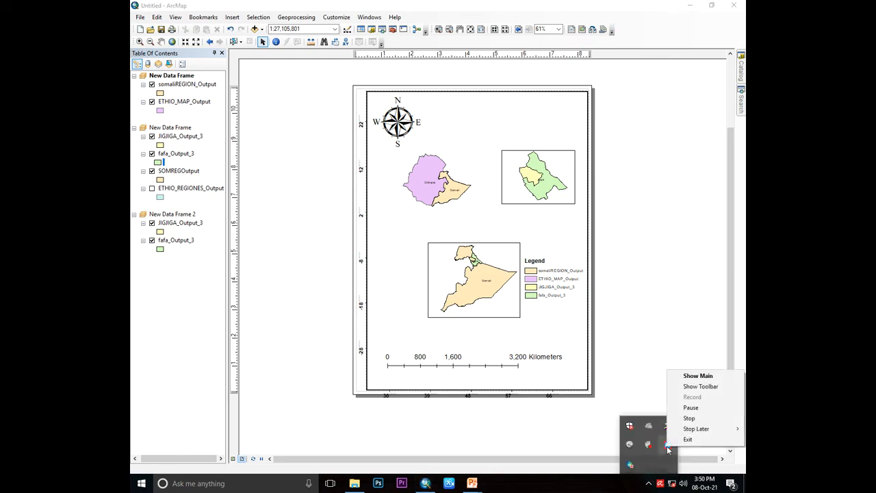